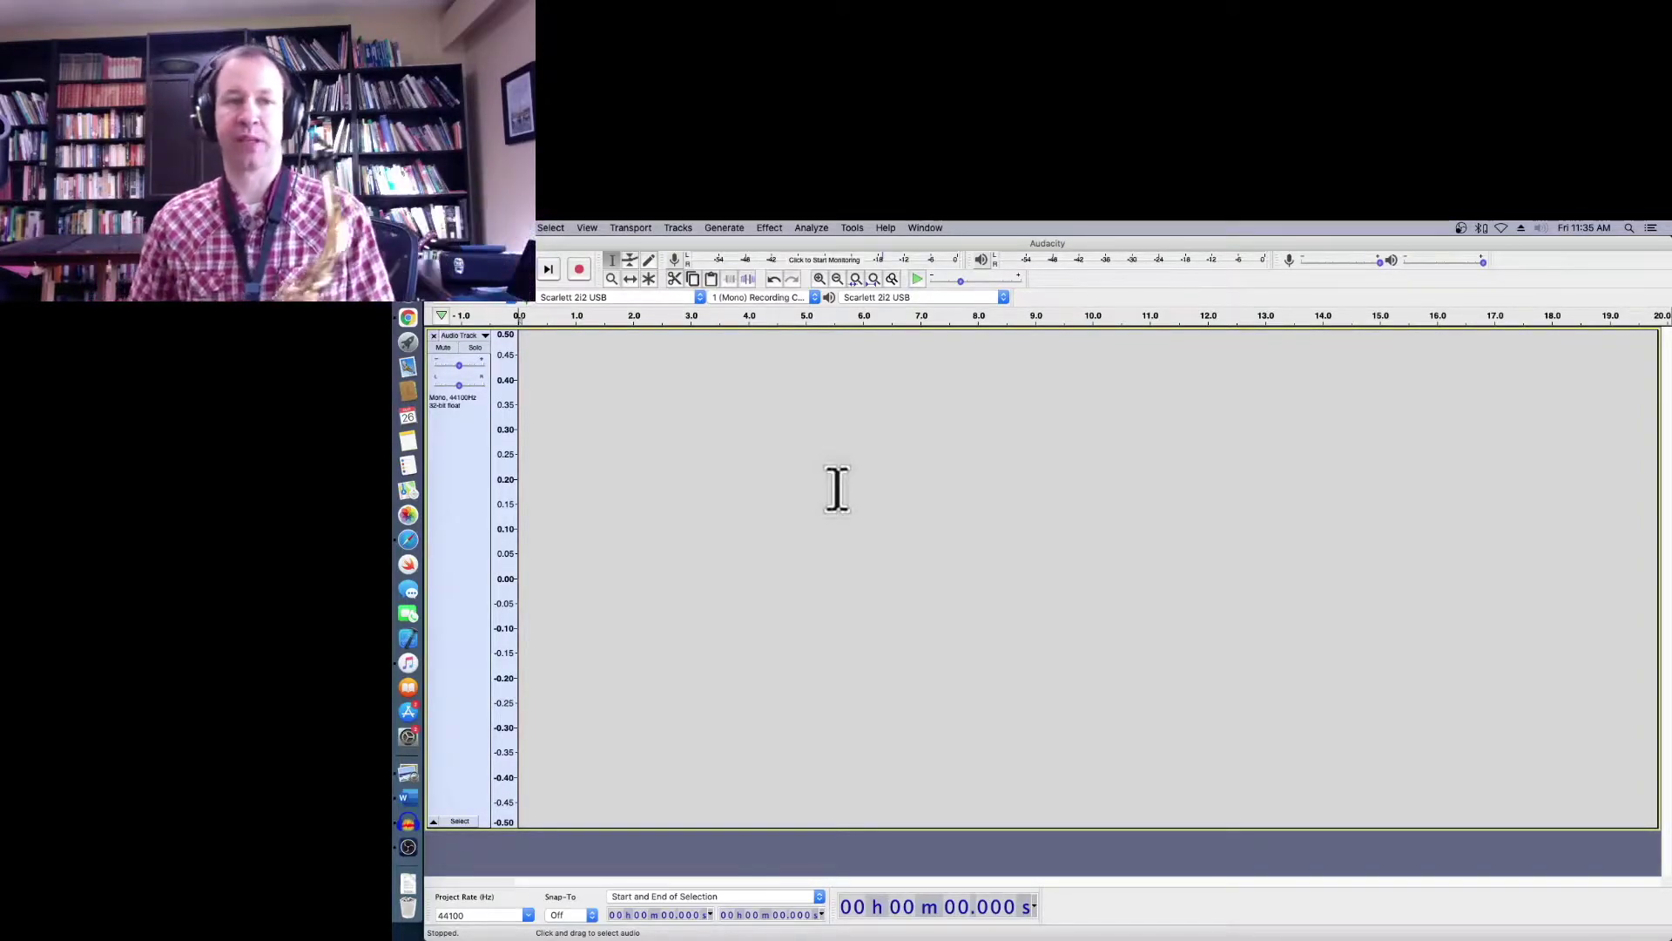
# Record the saxophone note swelling from soft to loud, stopping at about 23 seconds
pyautogui.click(579, 269)
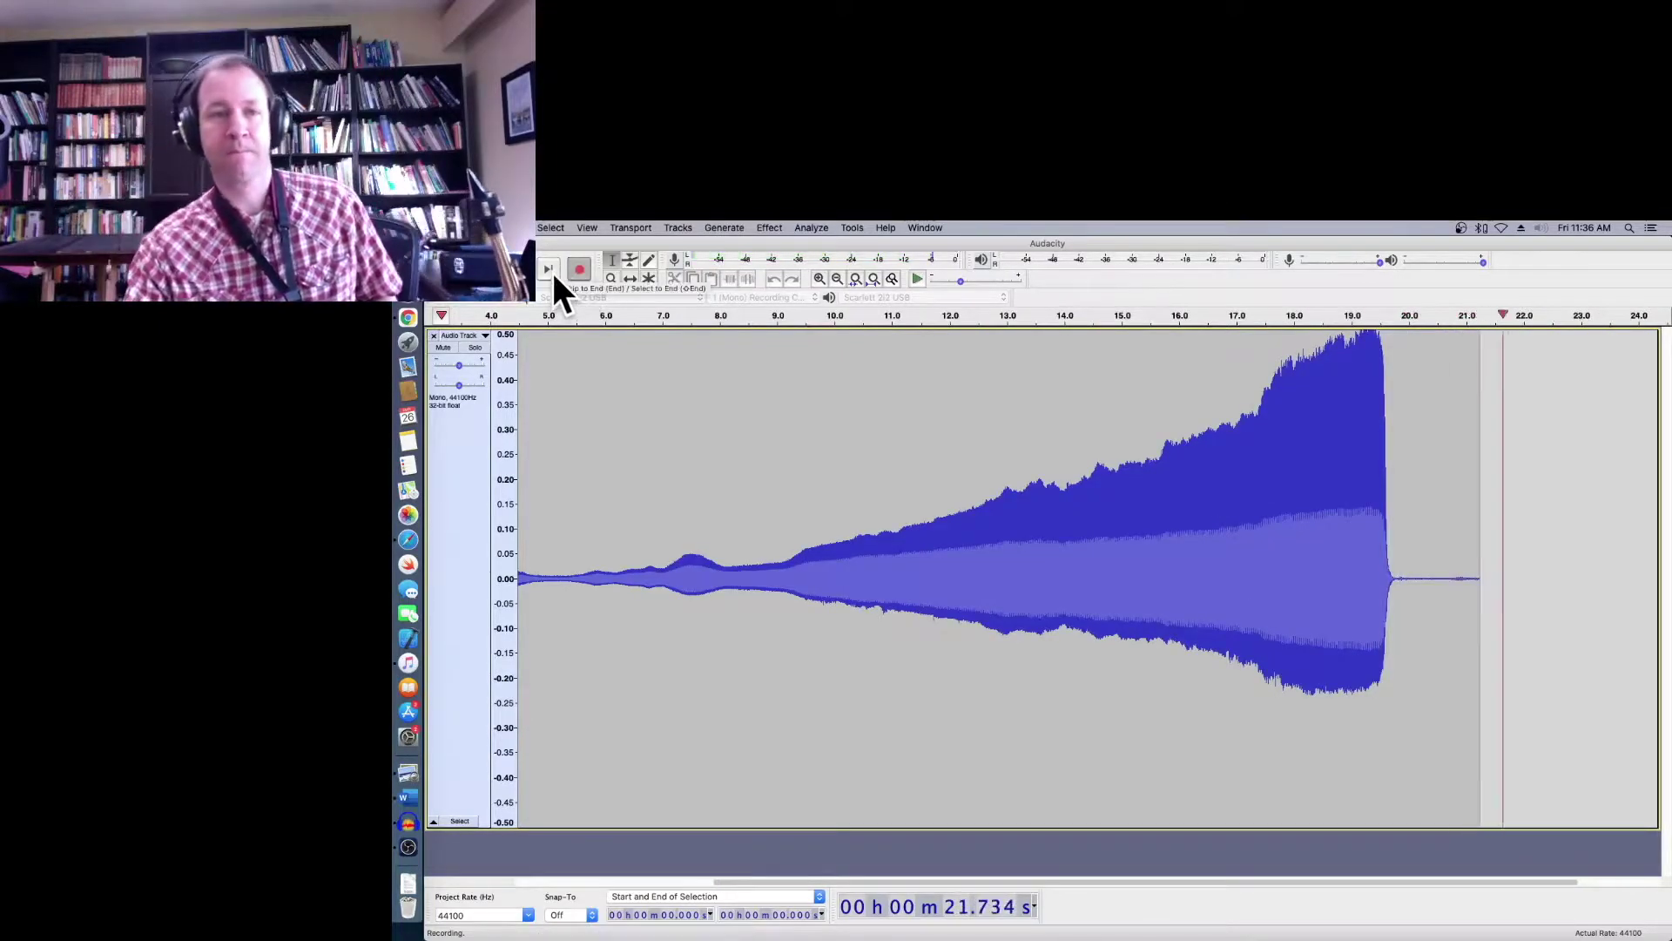
pyautogui.press('space')
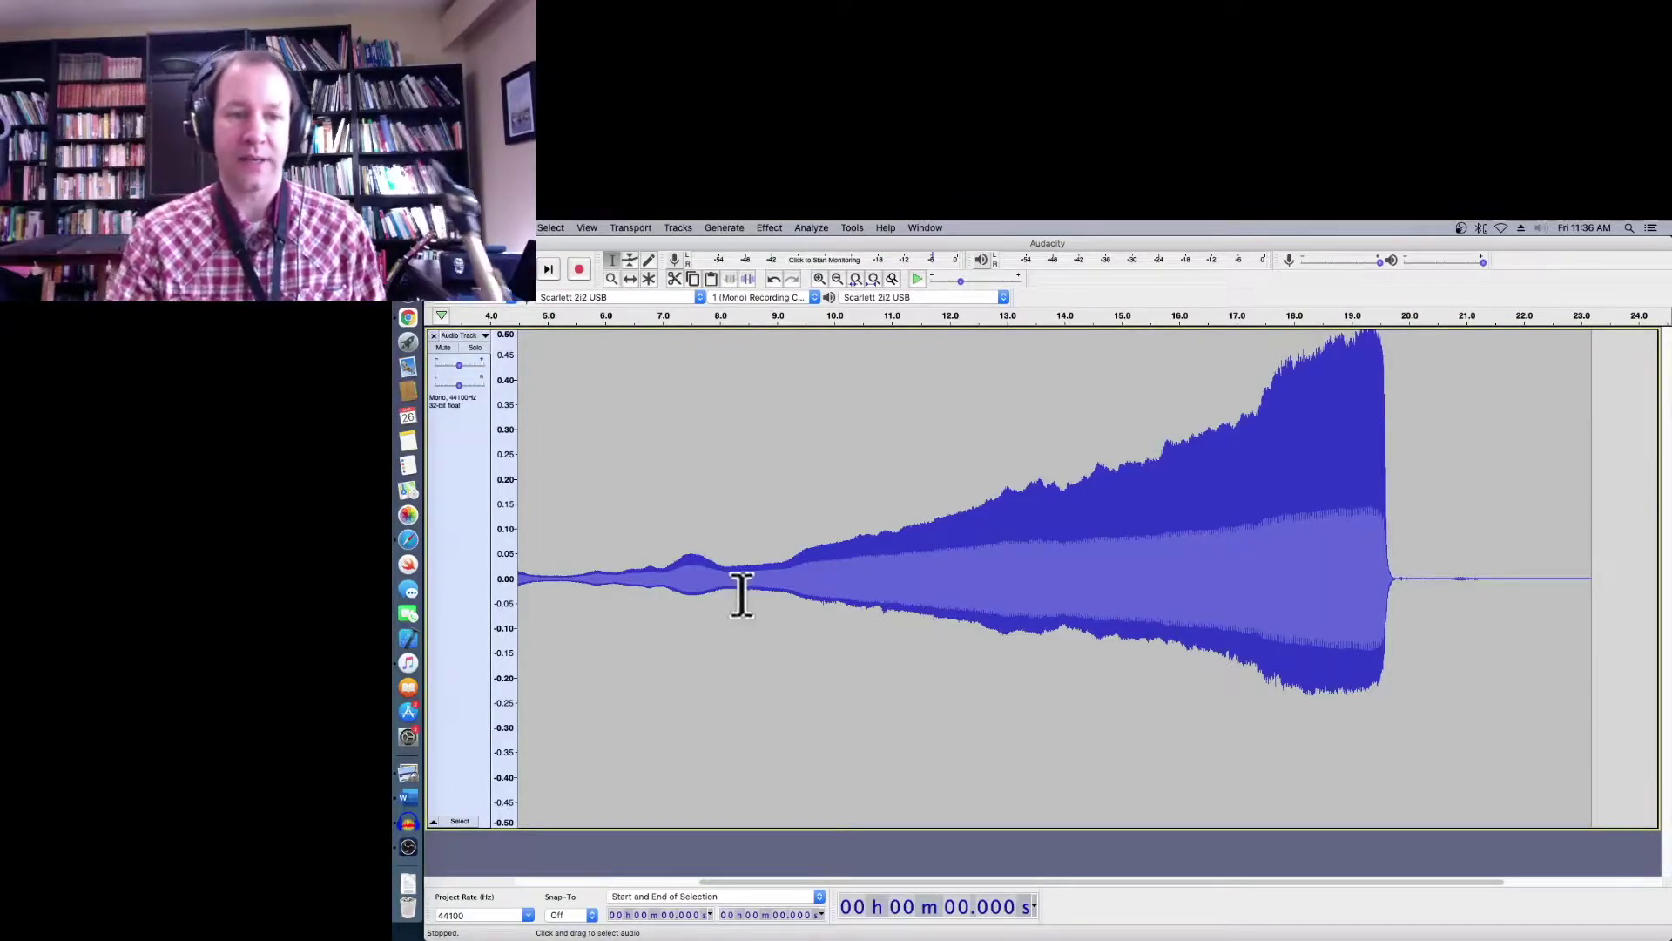
# Mark 3.471 s in the quiet opening and zoom in six times until single cycles show
pyautogui.hscroll(-5, 741, 595)
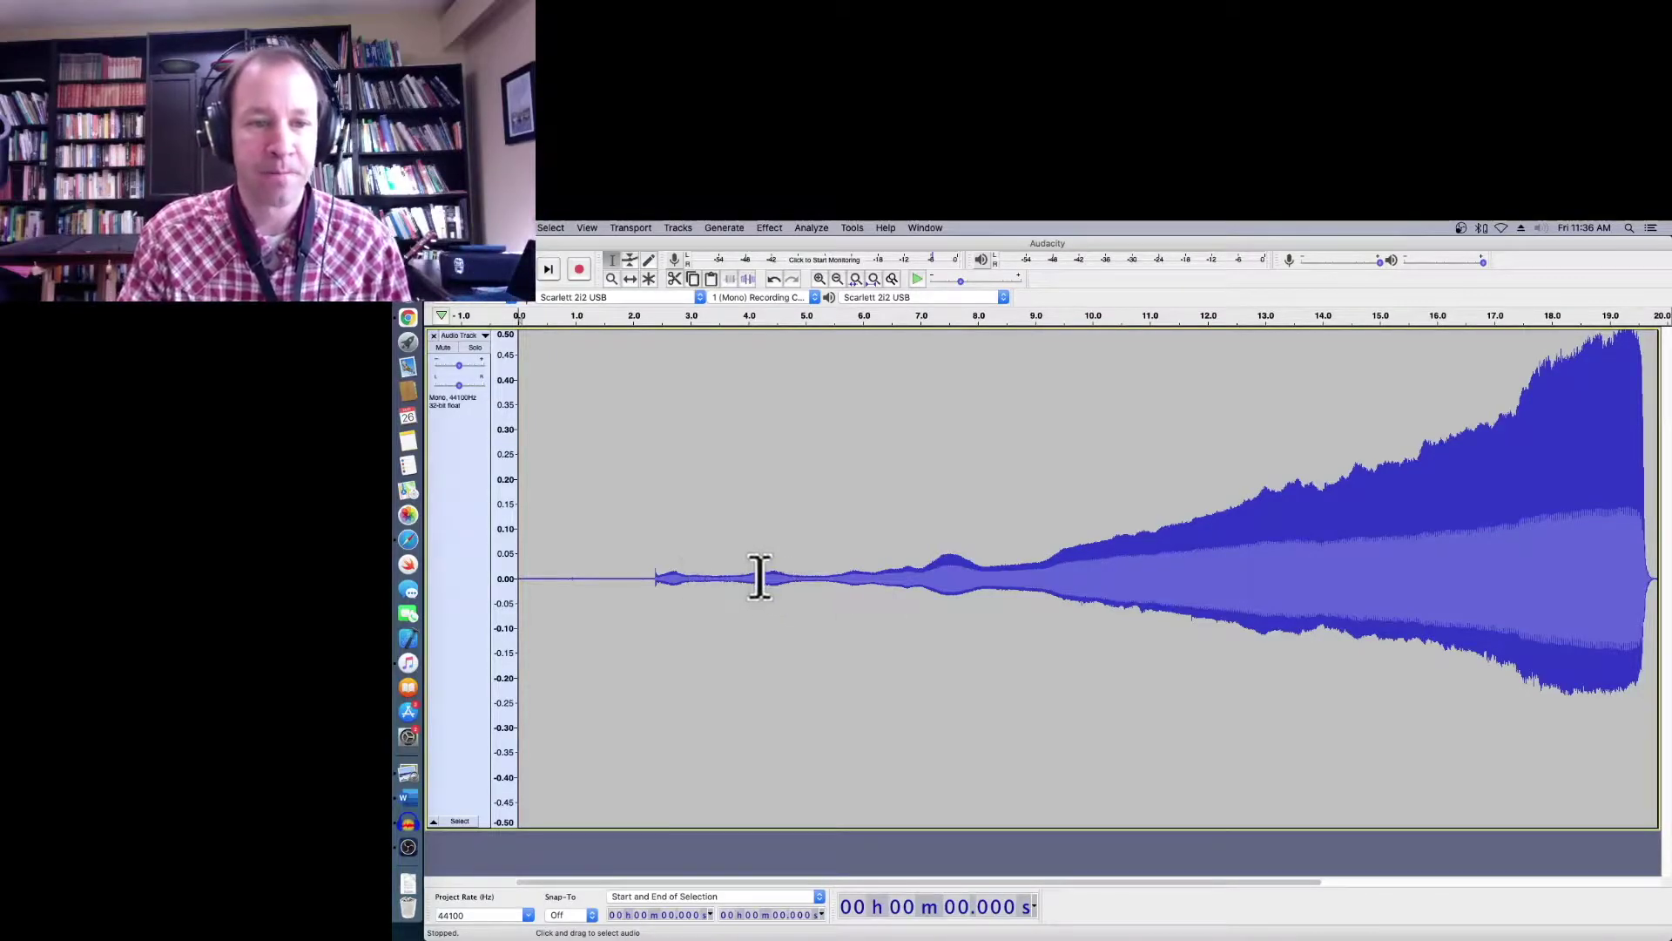
pyautogui.click(717, 578)
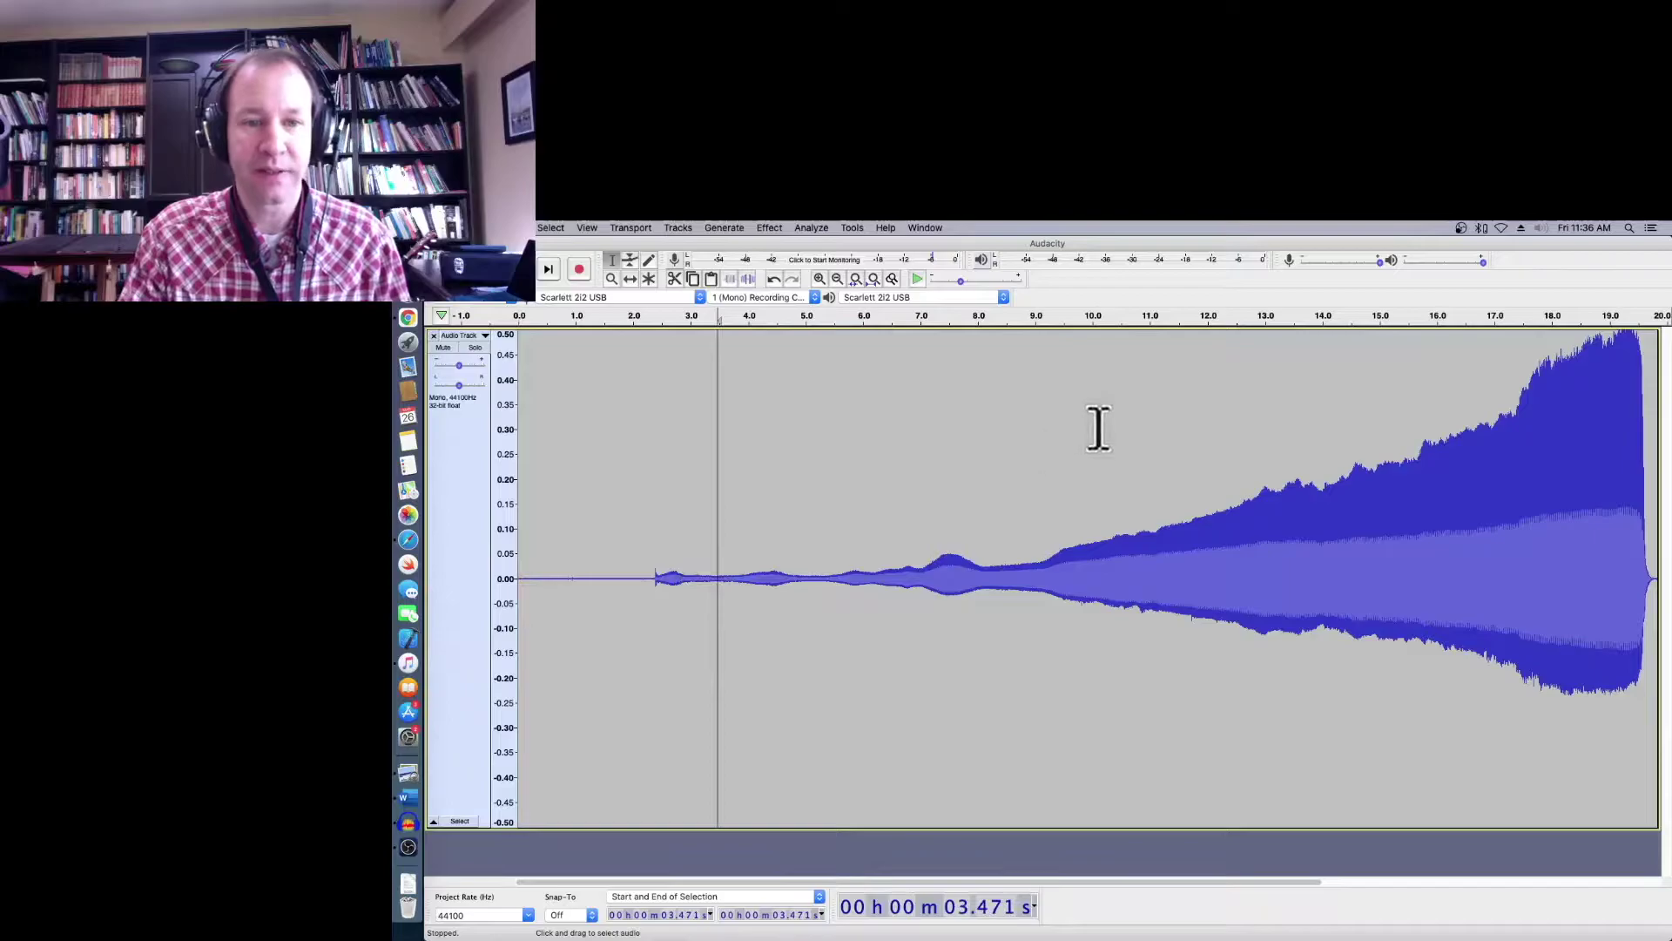
pyautogui.click(818, 279)
pyautogui.click(819, 279)
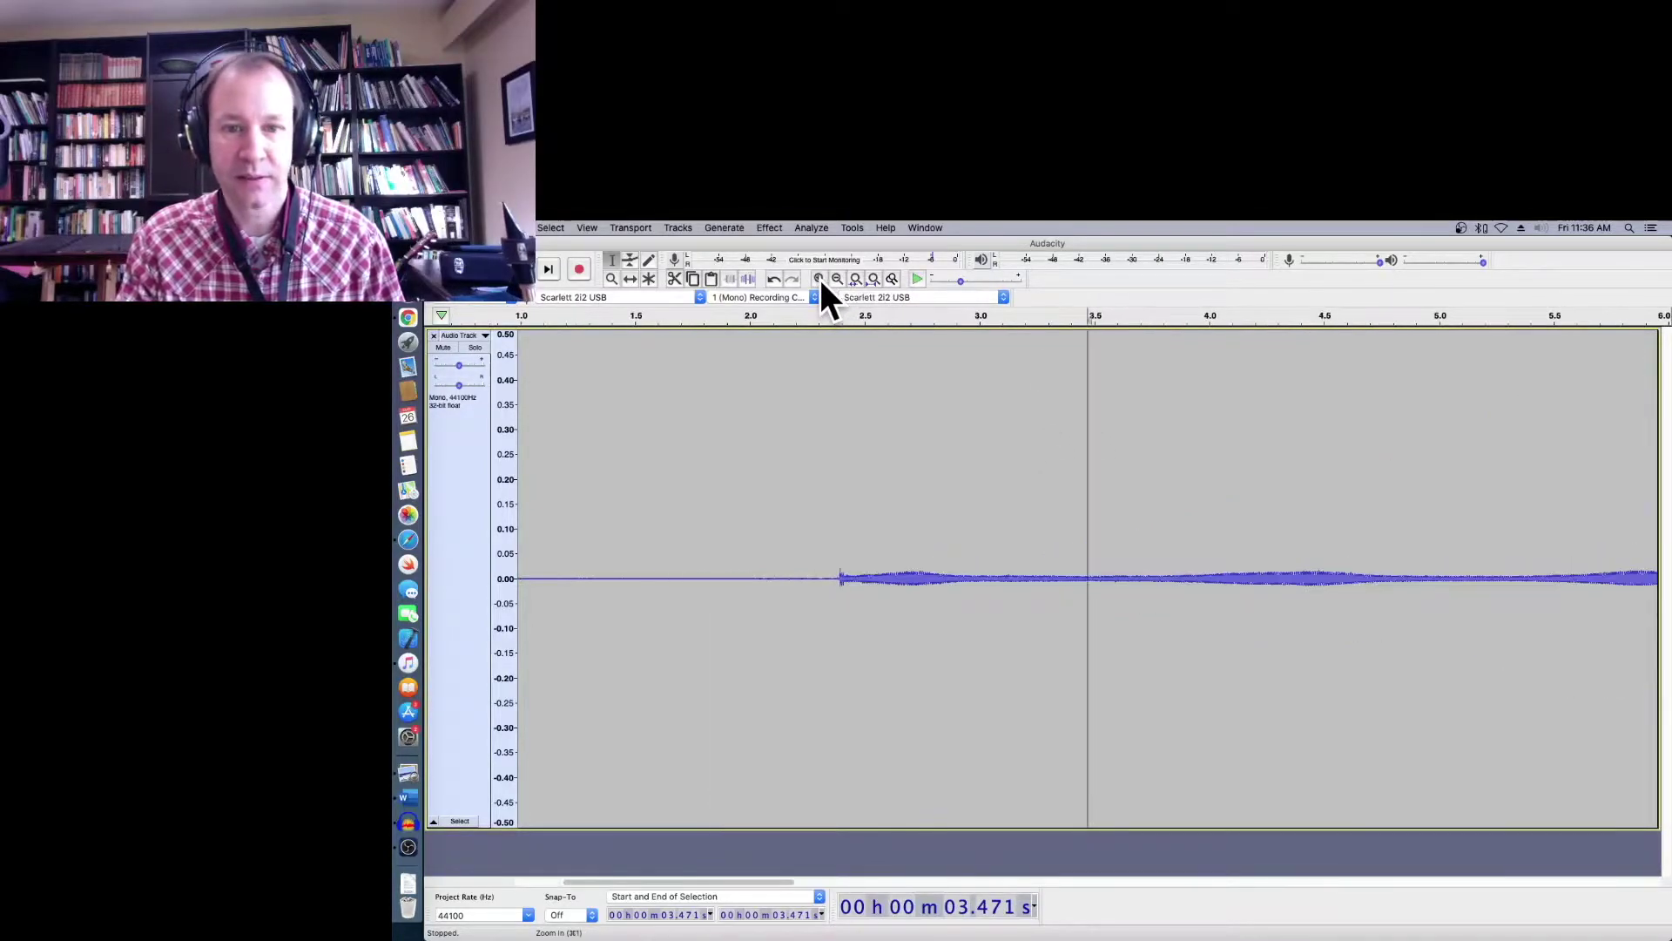
pyautogui.click(818, 279)
pyautogui.click(819, 279)
pyautogui.click(819, 278)
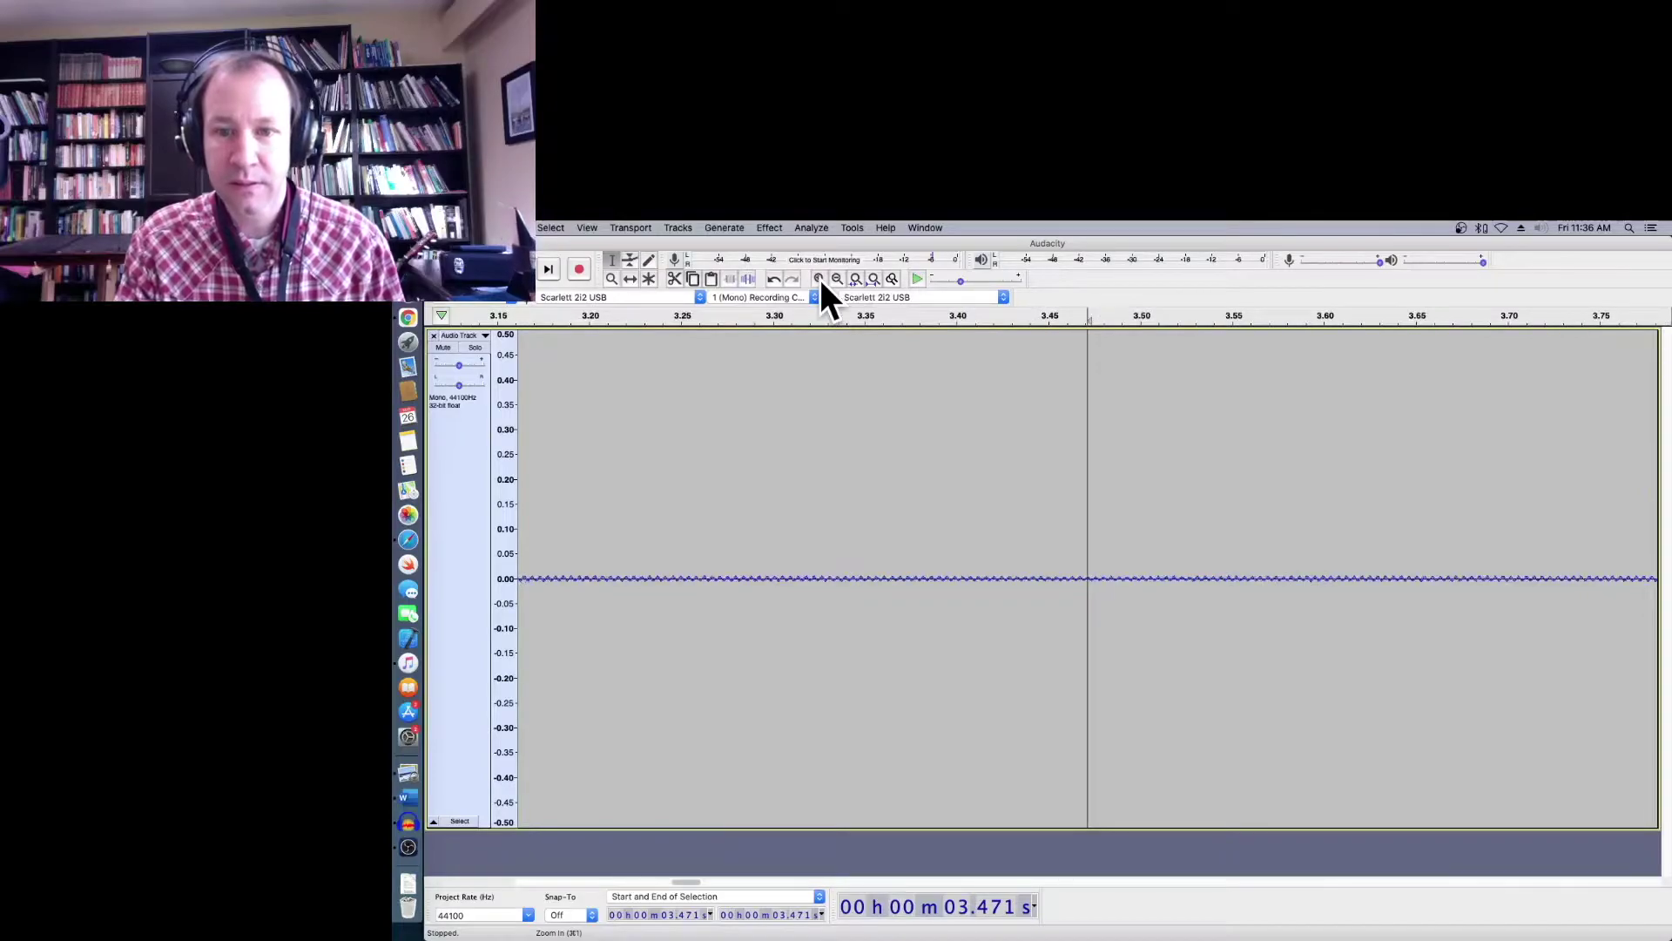
pyautogui.click(818, 279)
# Scroll right and place the cursor near 3.93–3.97 s in the soft waveform
pyautogui.hscroll(-6, 1037, 625)
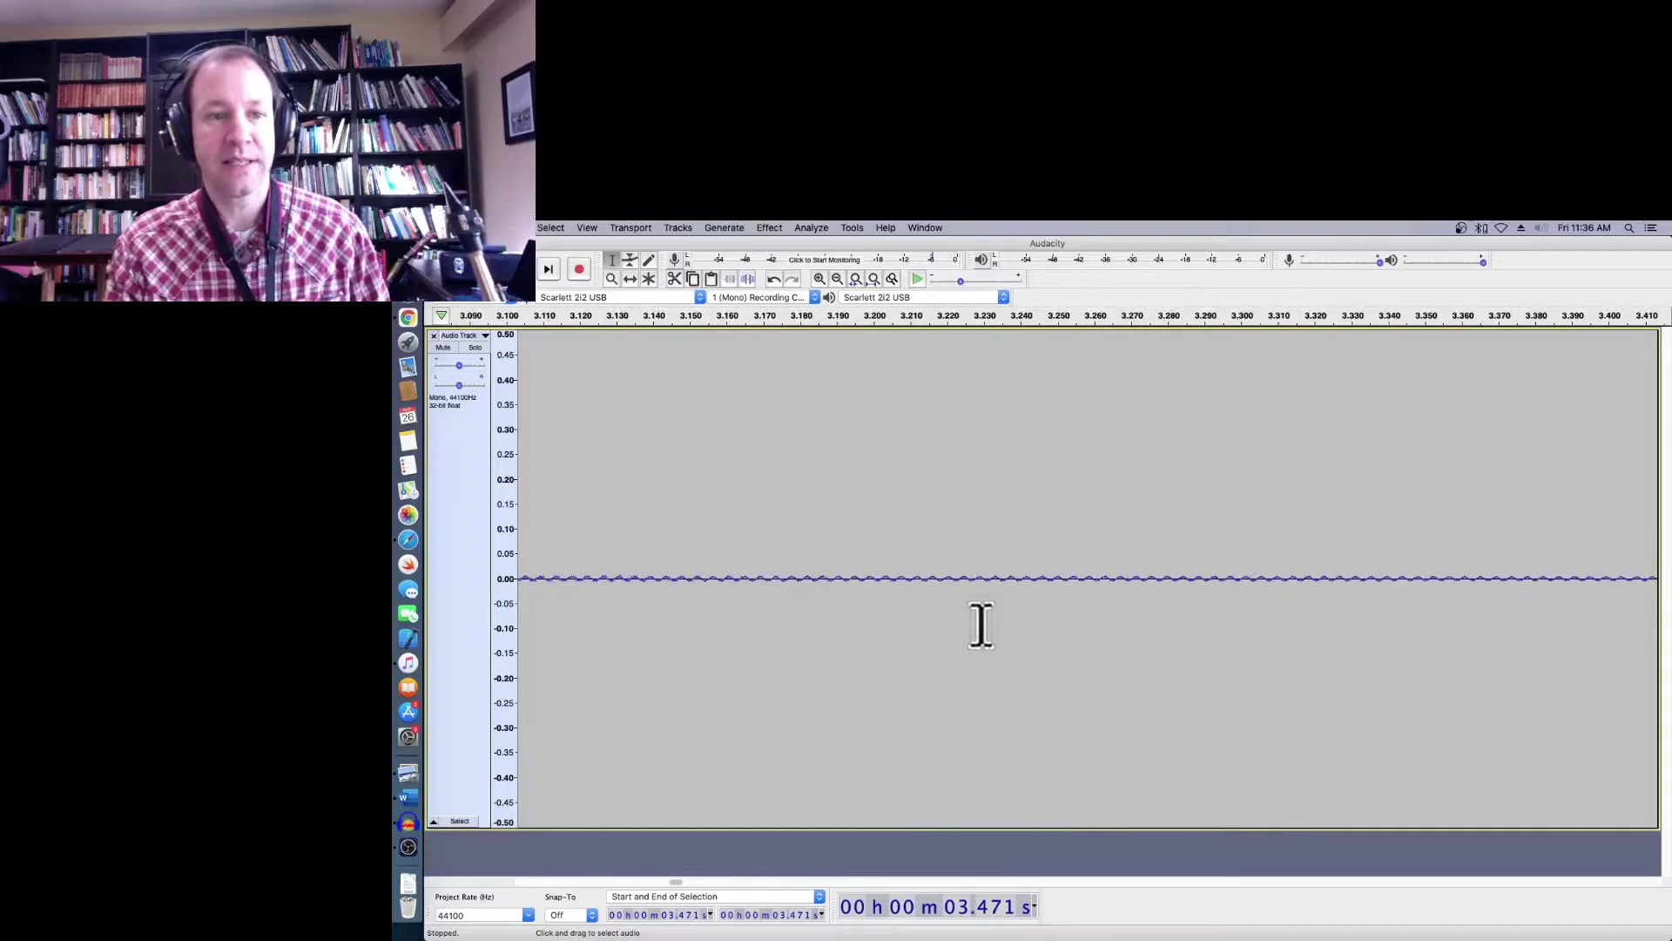
pyautogui.hscroll(10, 988, 624)
pyautogui.hscroll(3, 997, 624)
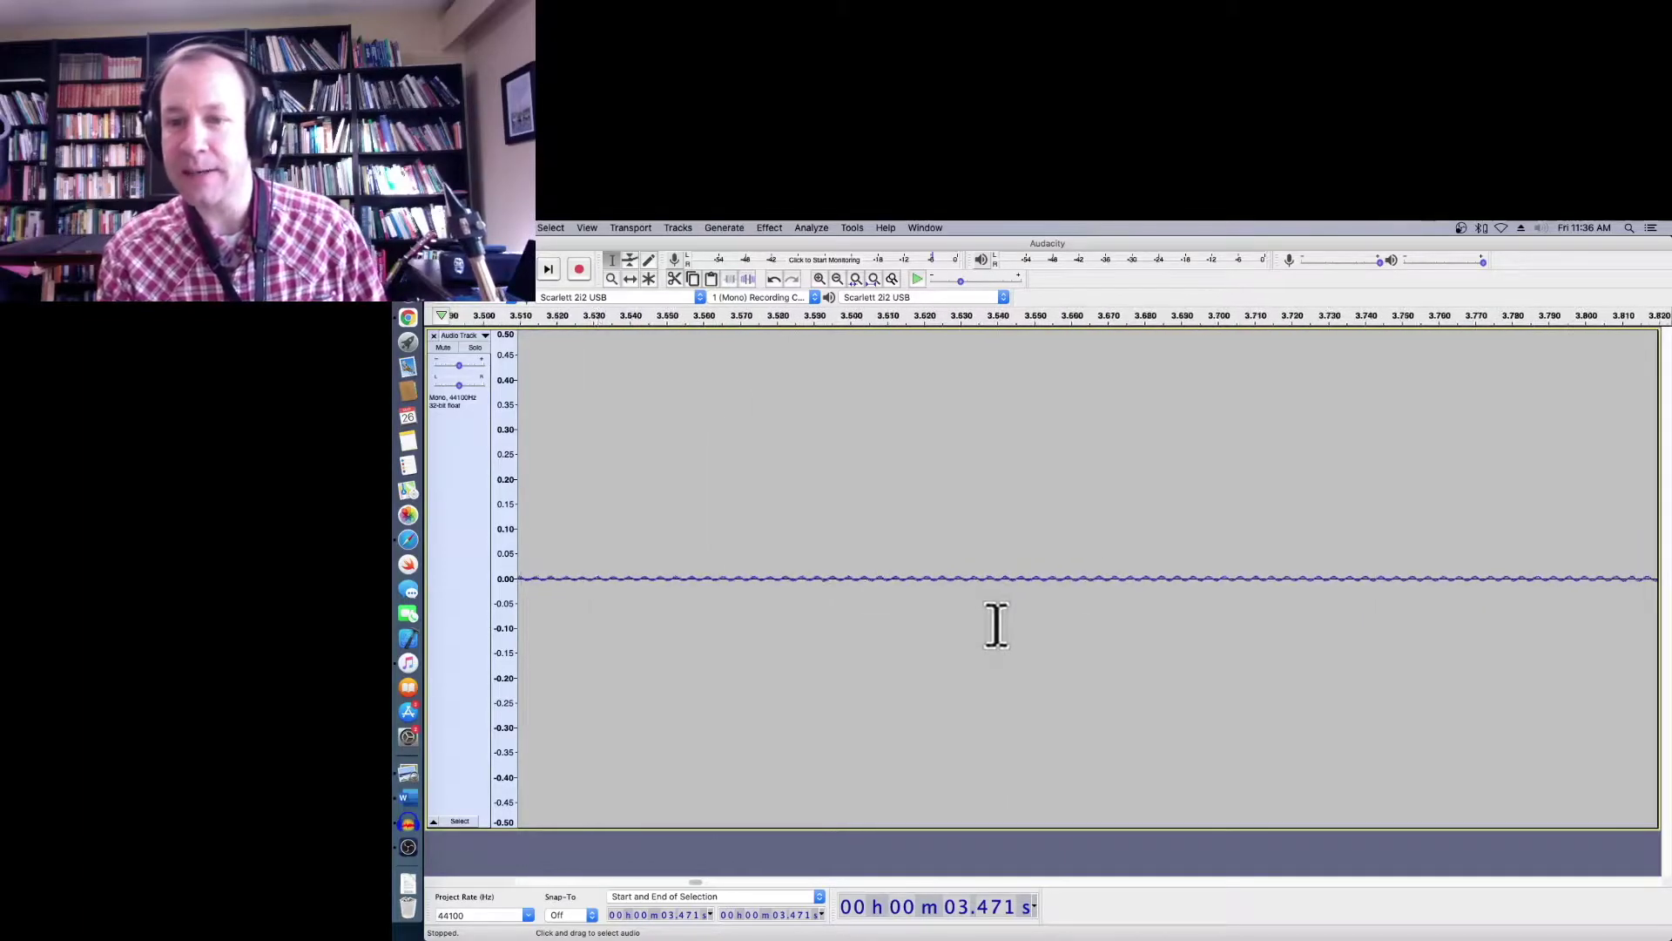
pyautogui.hscroll(4, 1251, 629)
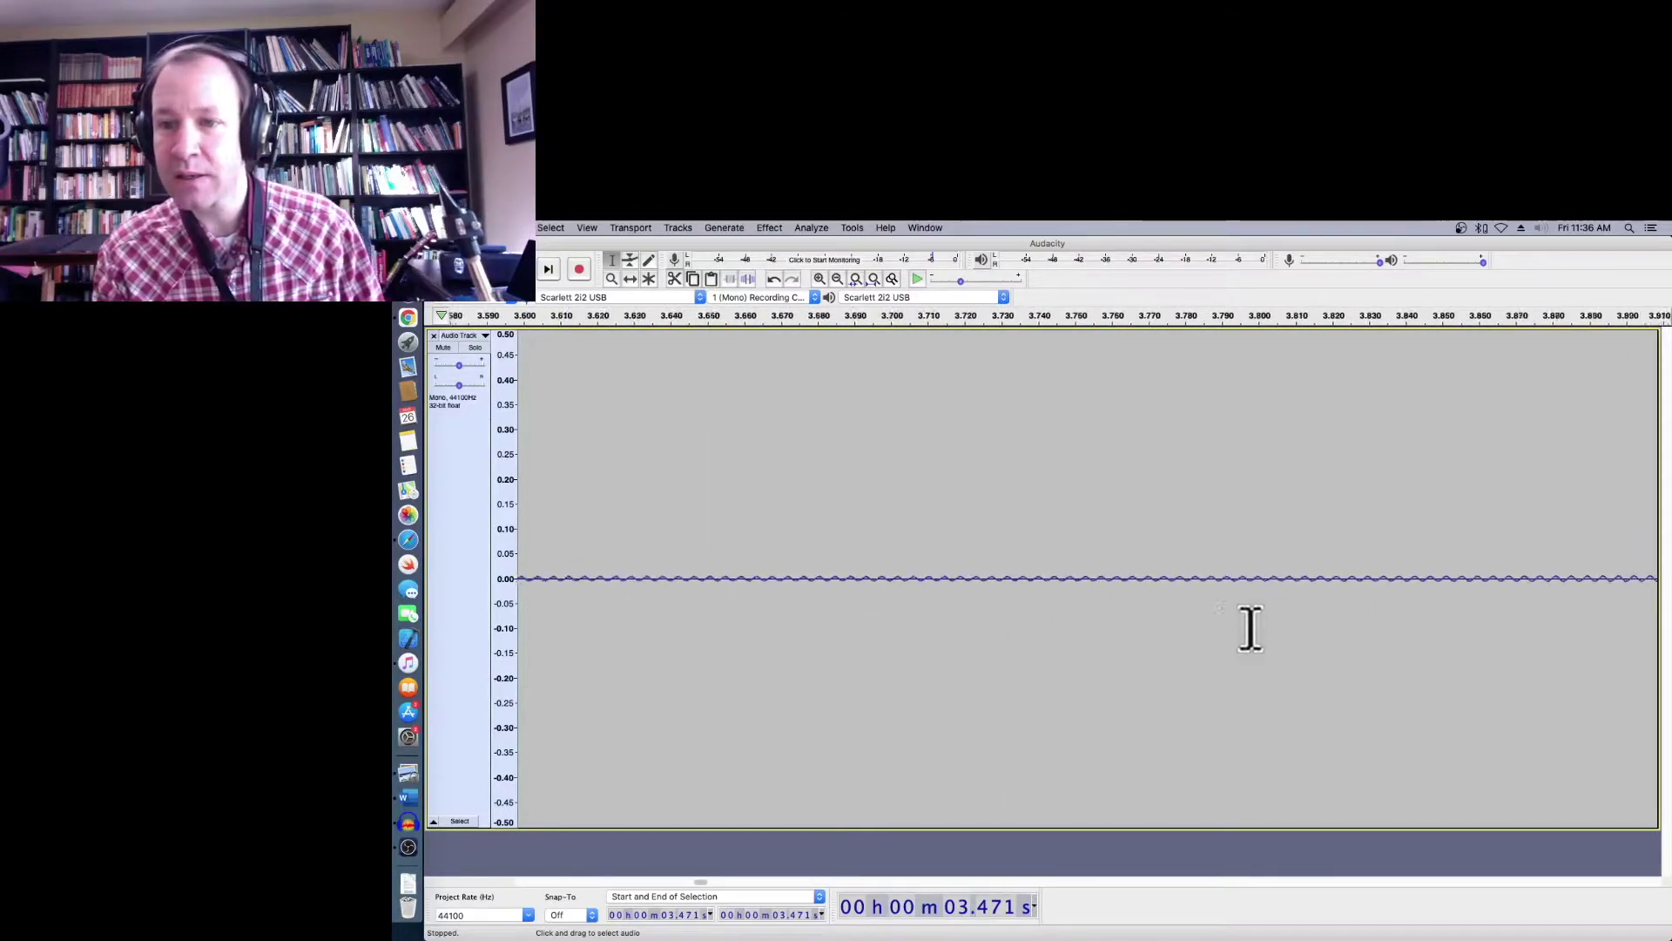
pyautogui.hscroll(4, 1251, 628)
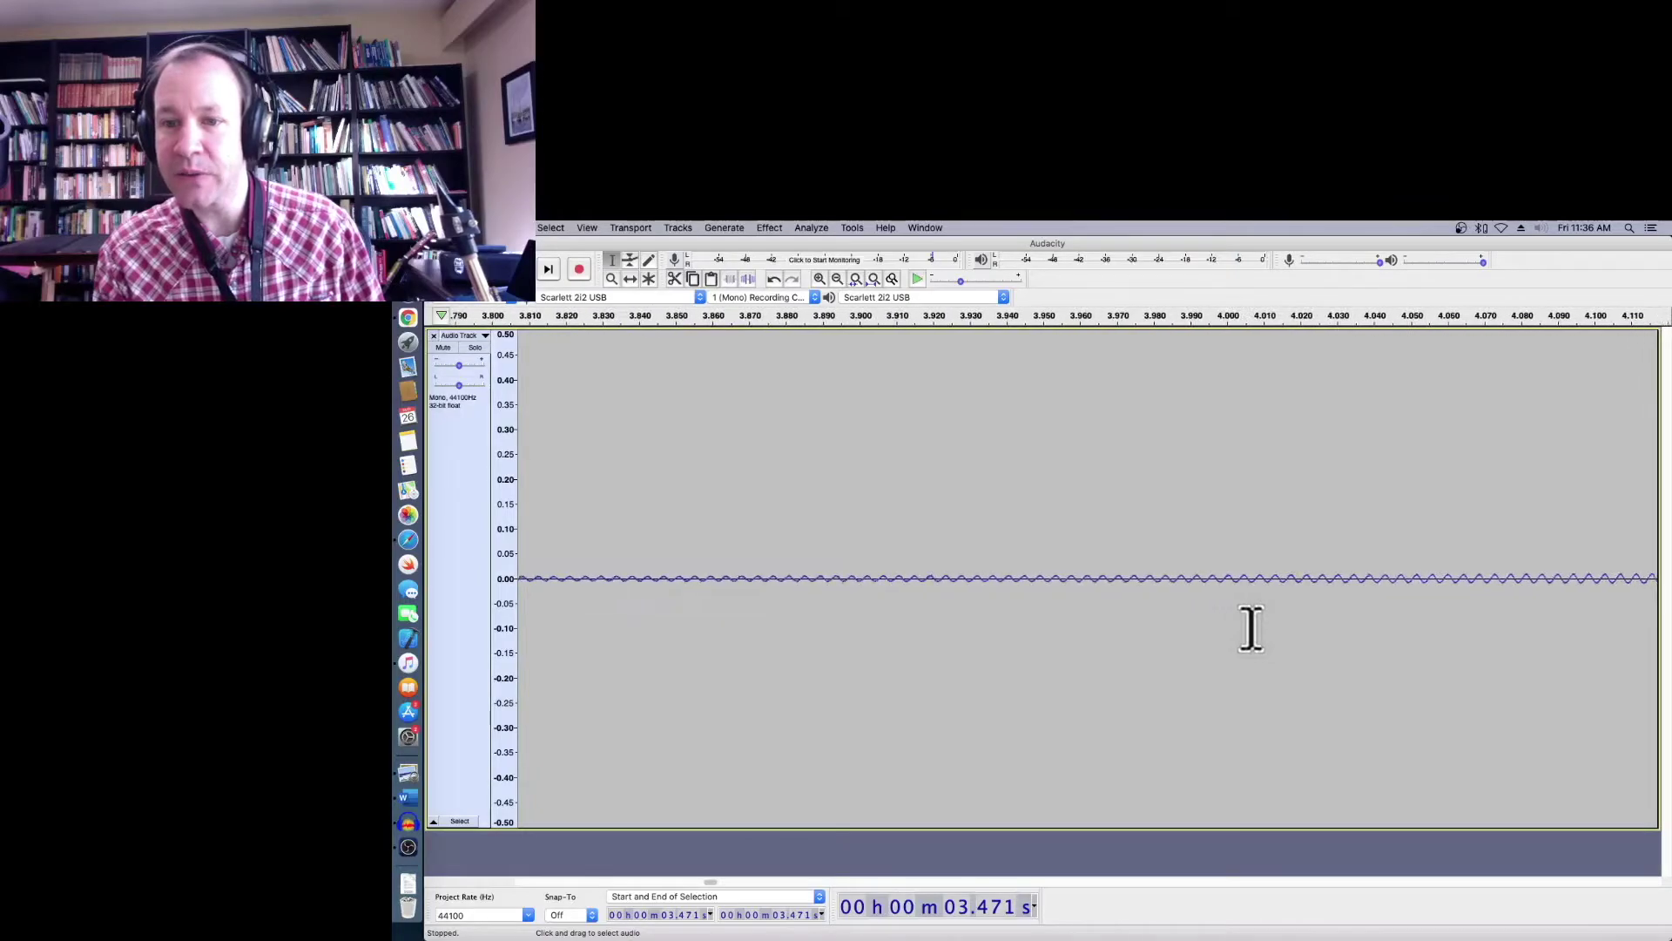
pyautogui.click(966, 585)
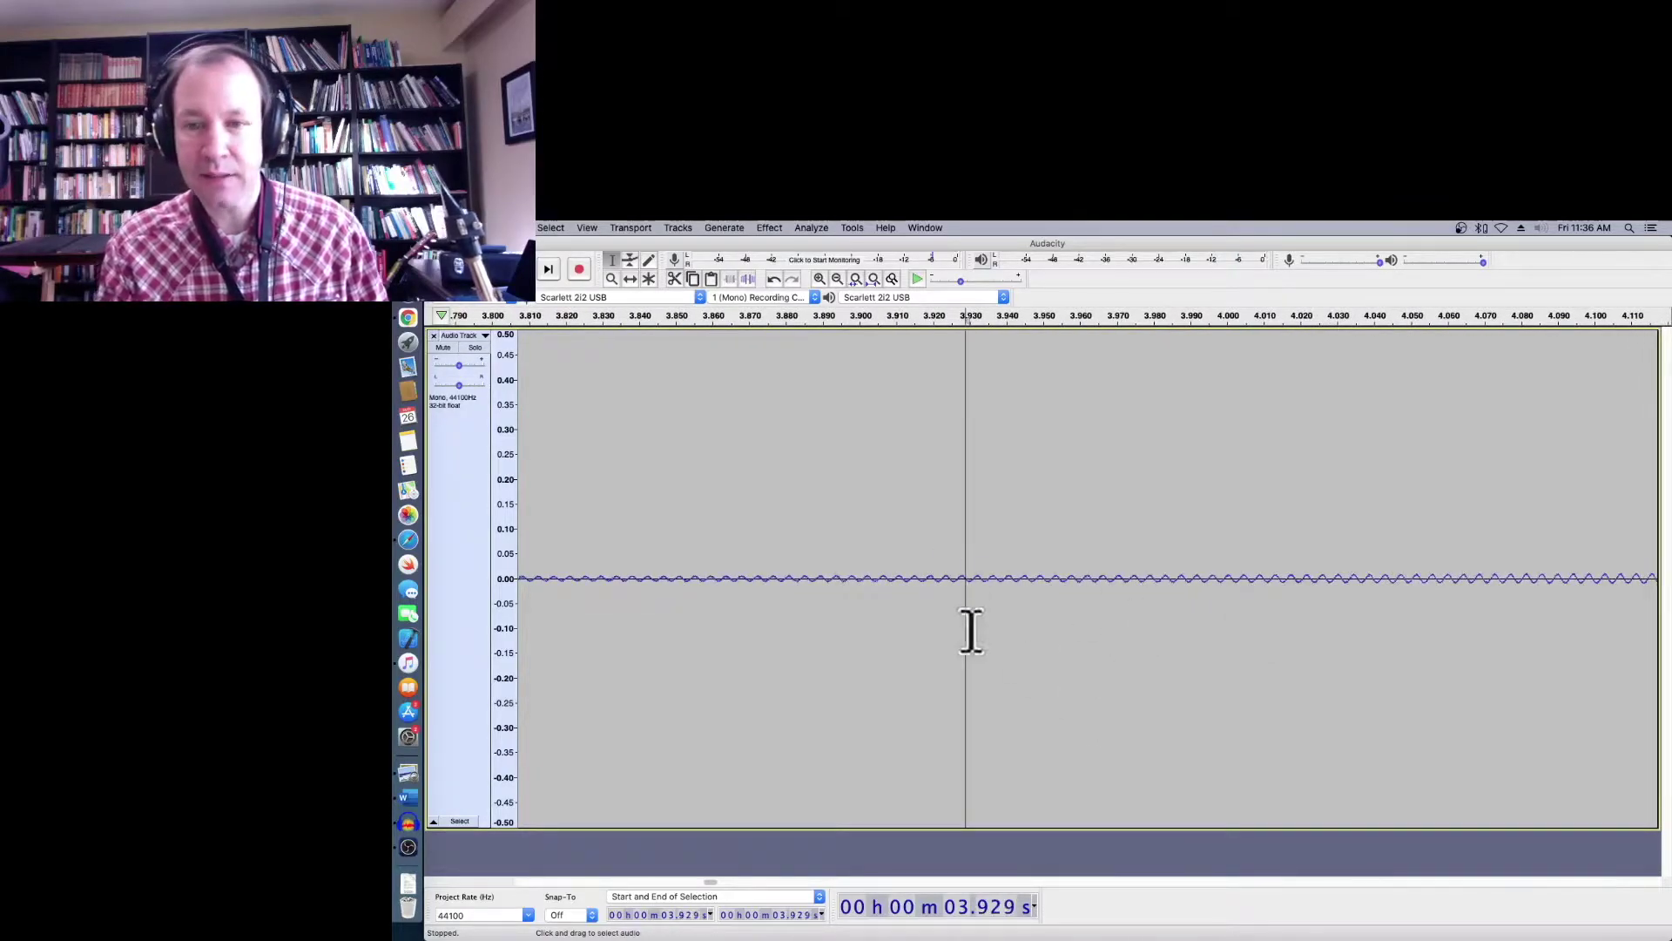
pyautogui.hscroll(1, 1385, 620)
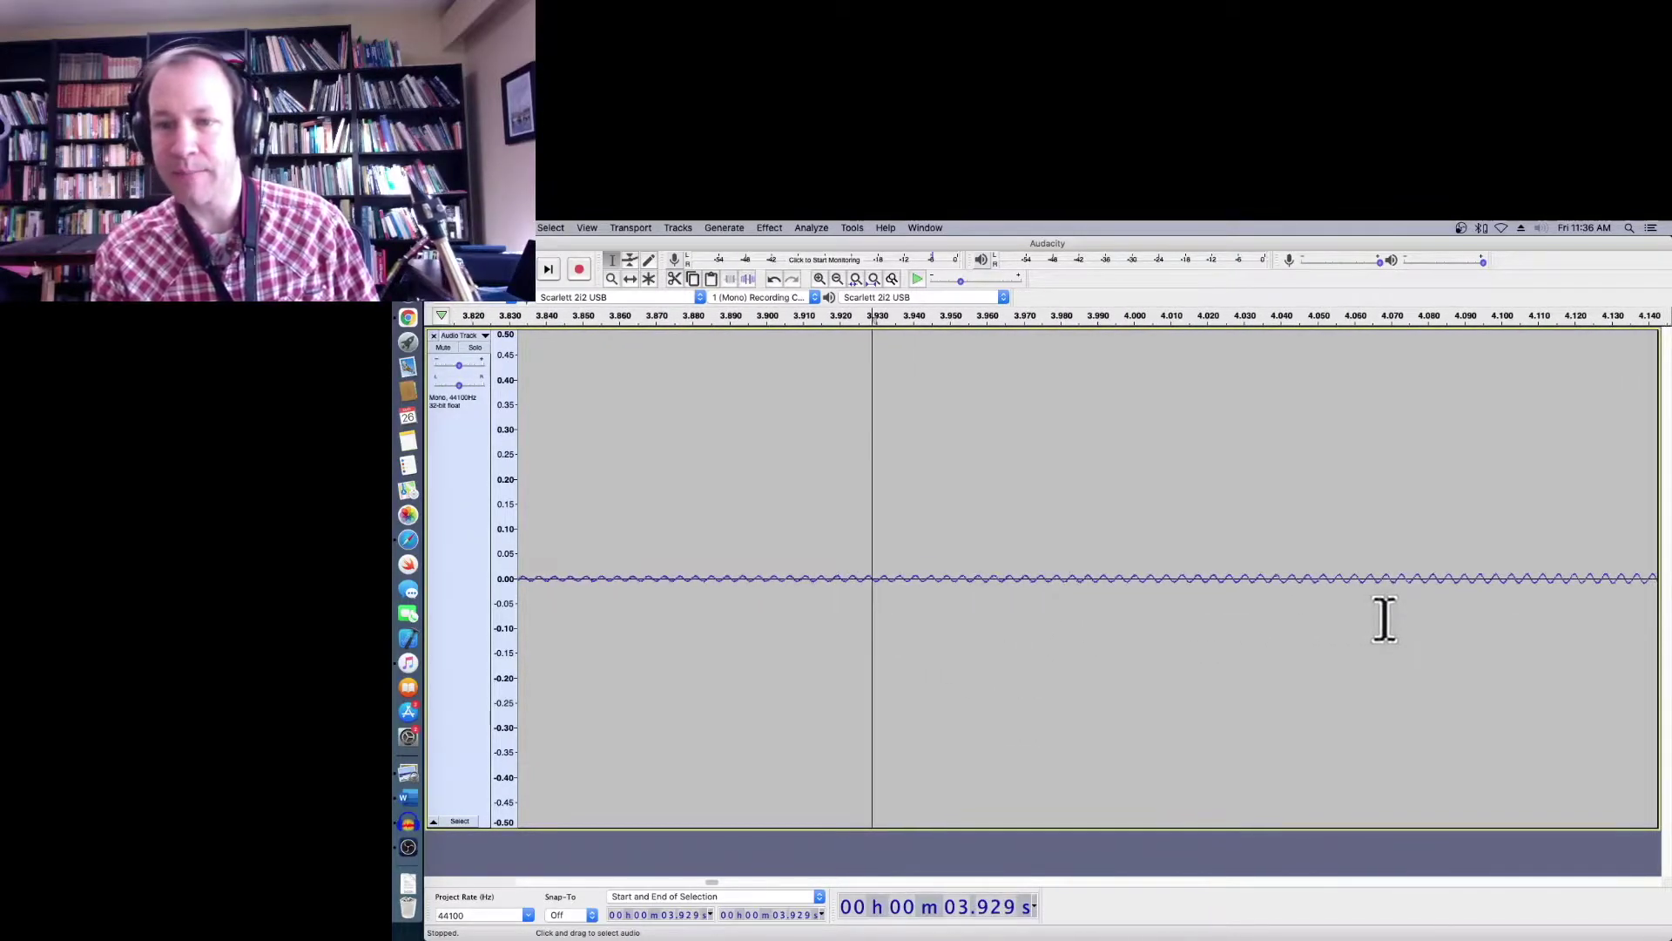
pyautogui.click(1021, 581)
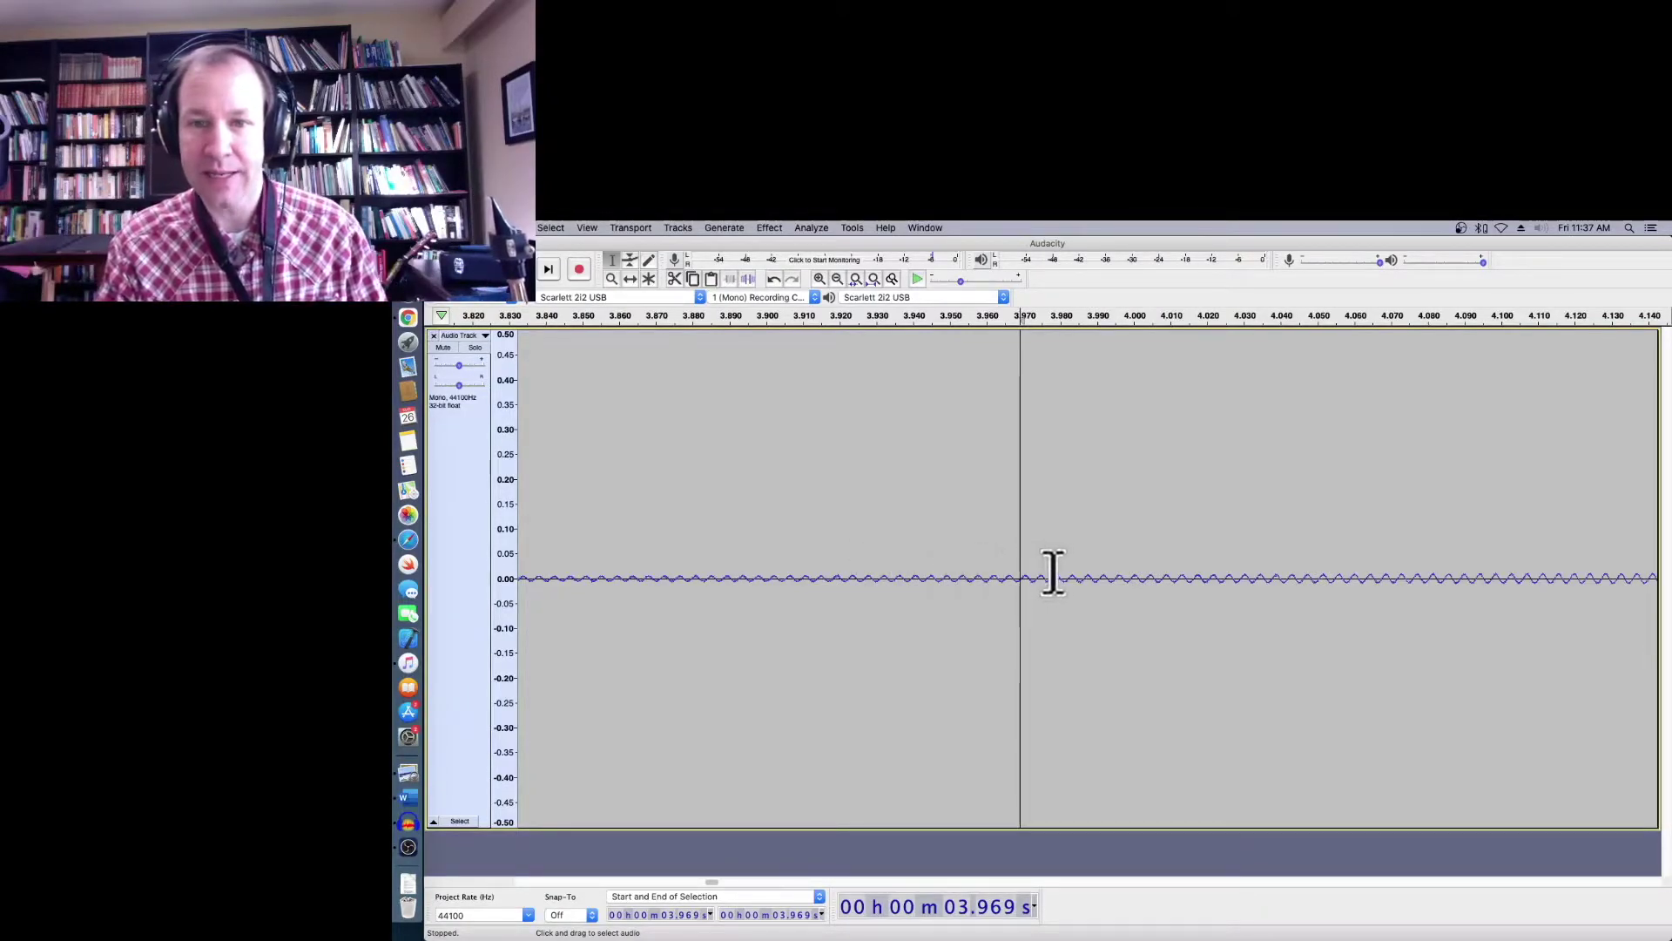
# Select 3.953–4.051 s of the soft note and plot its frequency spectrum
pyautogui.moveTo(959, 571); pyautogui.dragTo(1366, 578)
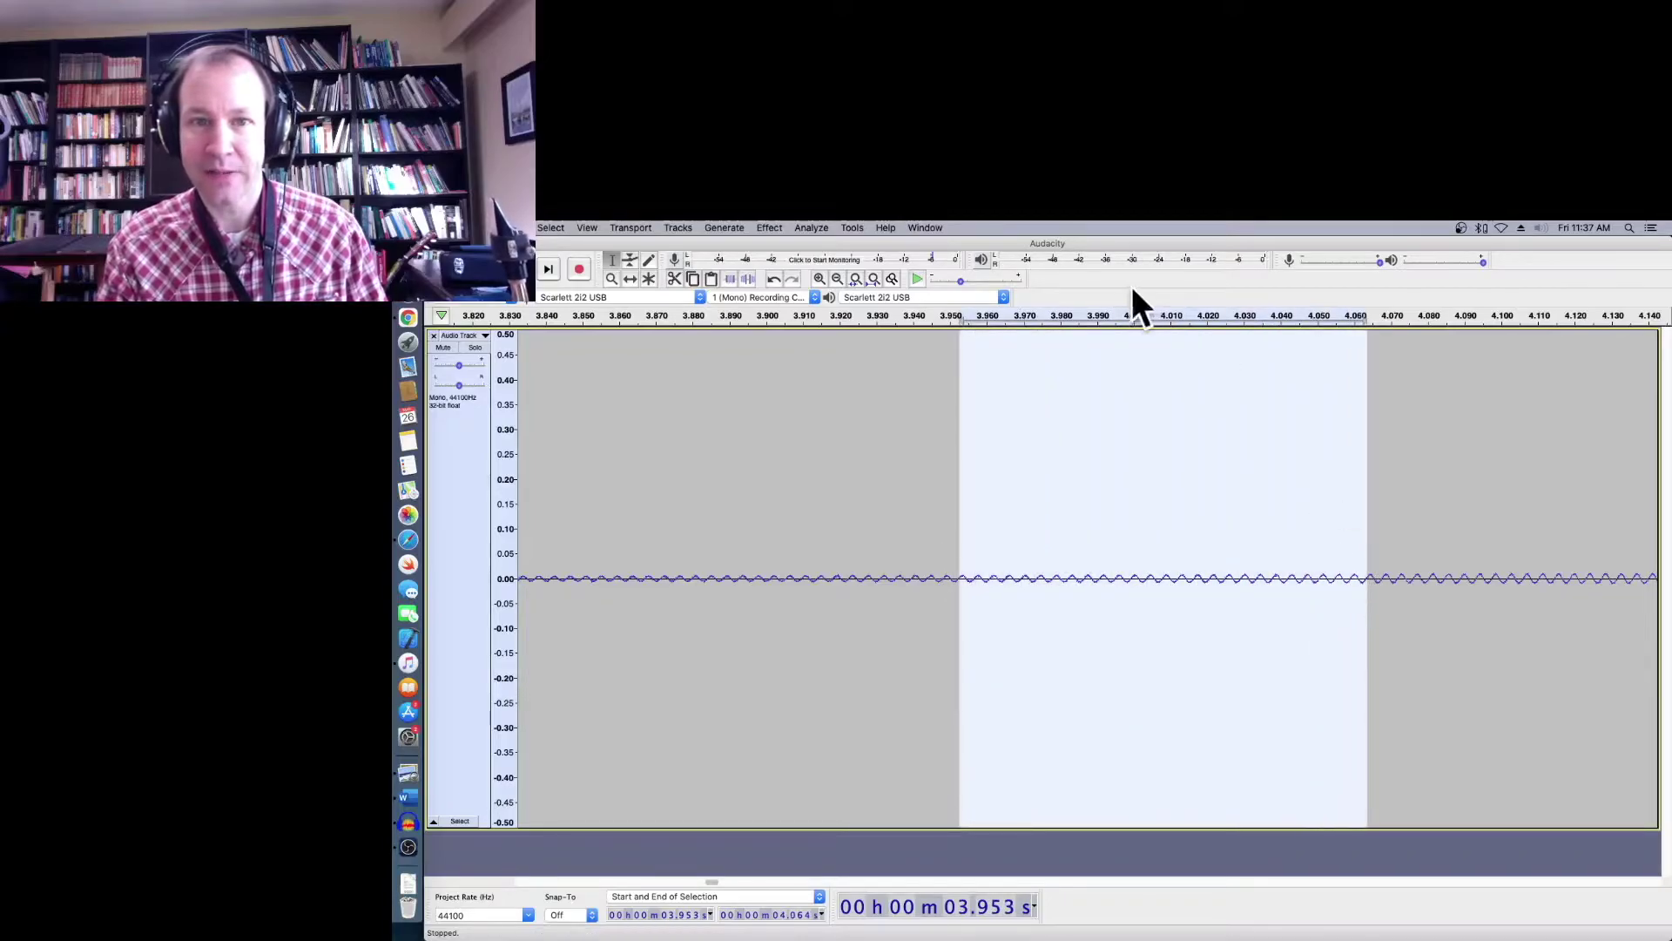
pyautogui.click(819, 227)
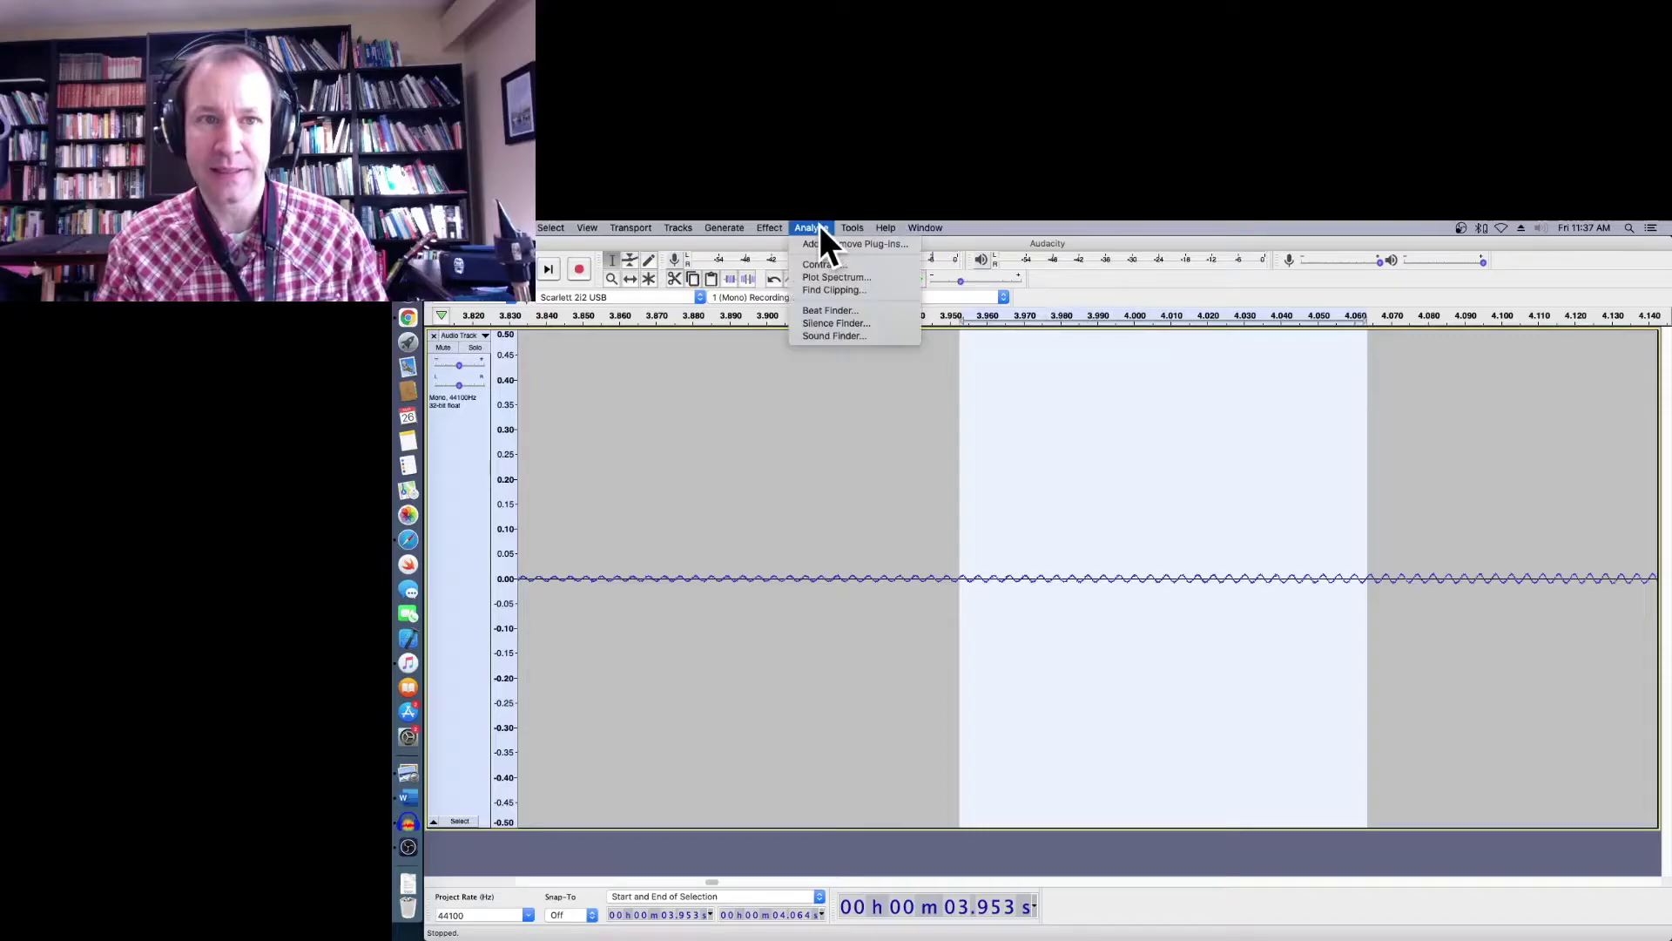
pyautogui.click(848, 279)
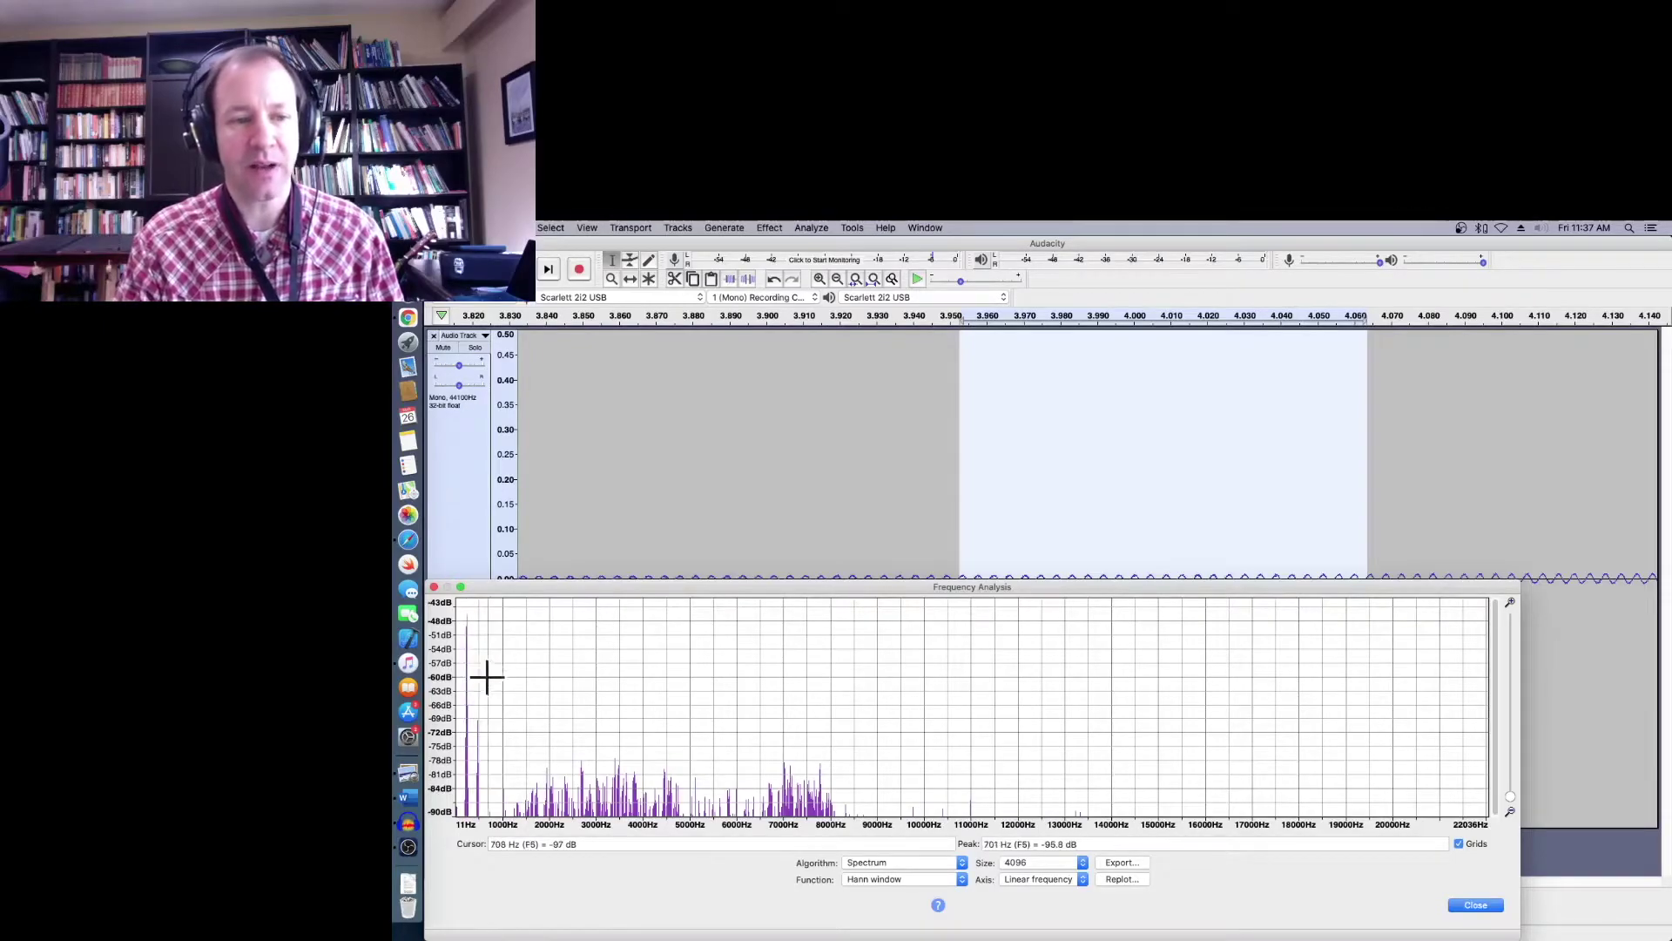
# Close Frequency Analysis, clear the selection at 3.962 s, and scroll right toward 5.9 s
pyautogui.click(434, 587)
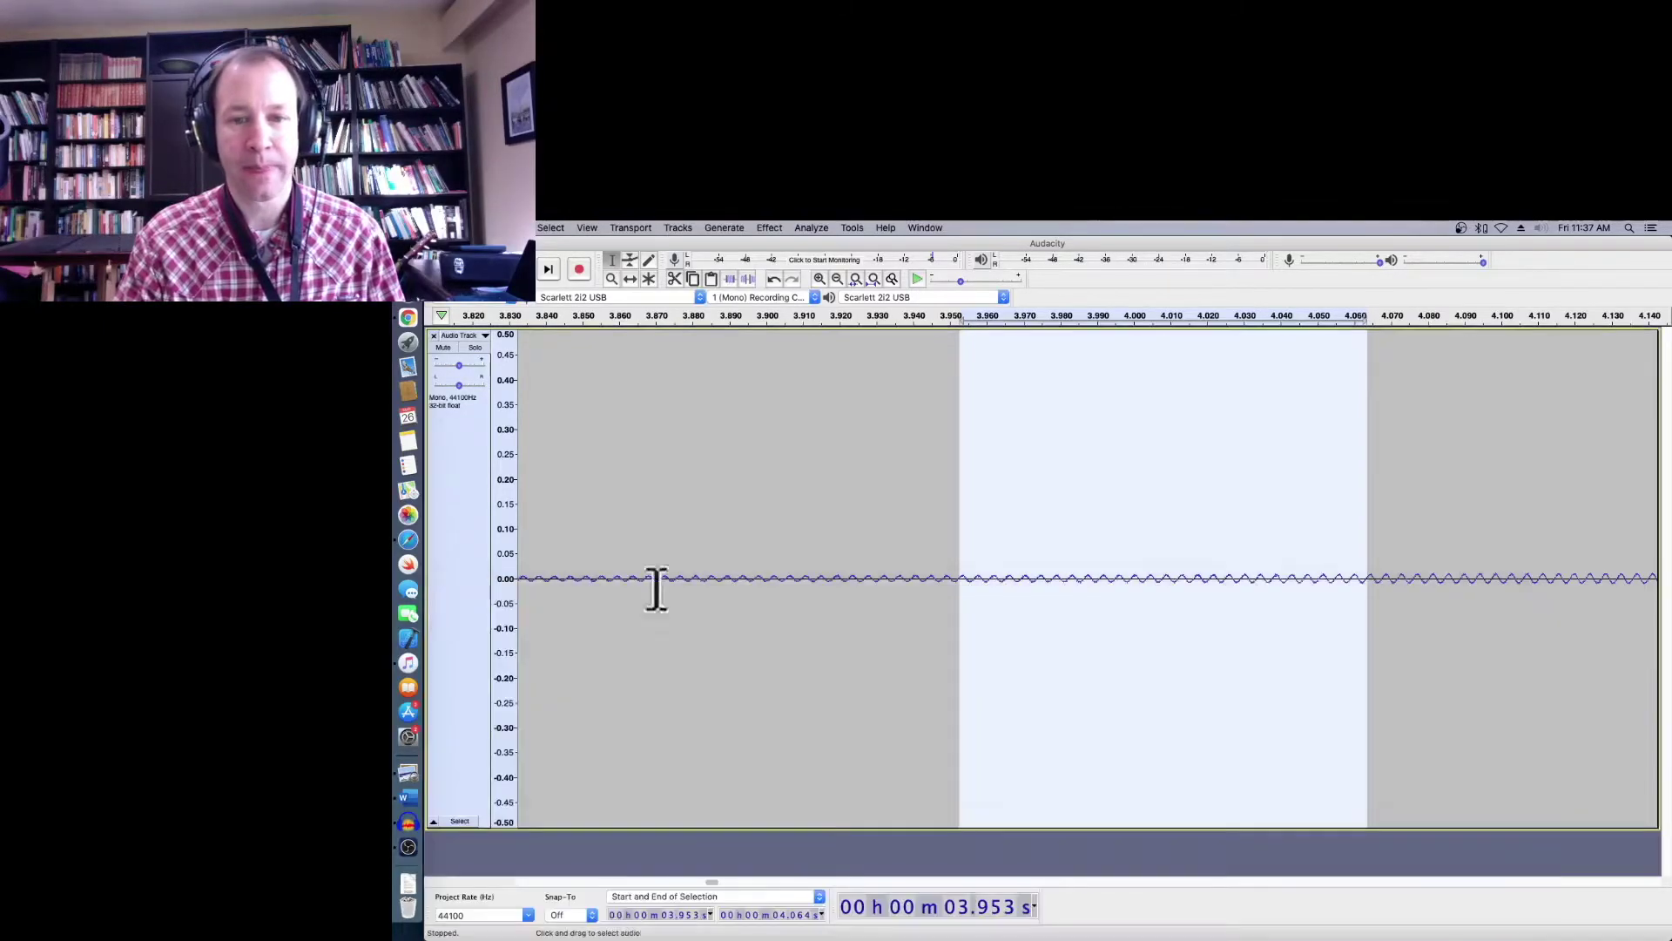
pyautogui.click(997, 599)
pyautogui.hscroll(10, 998, 601)
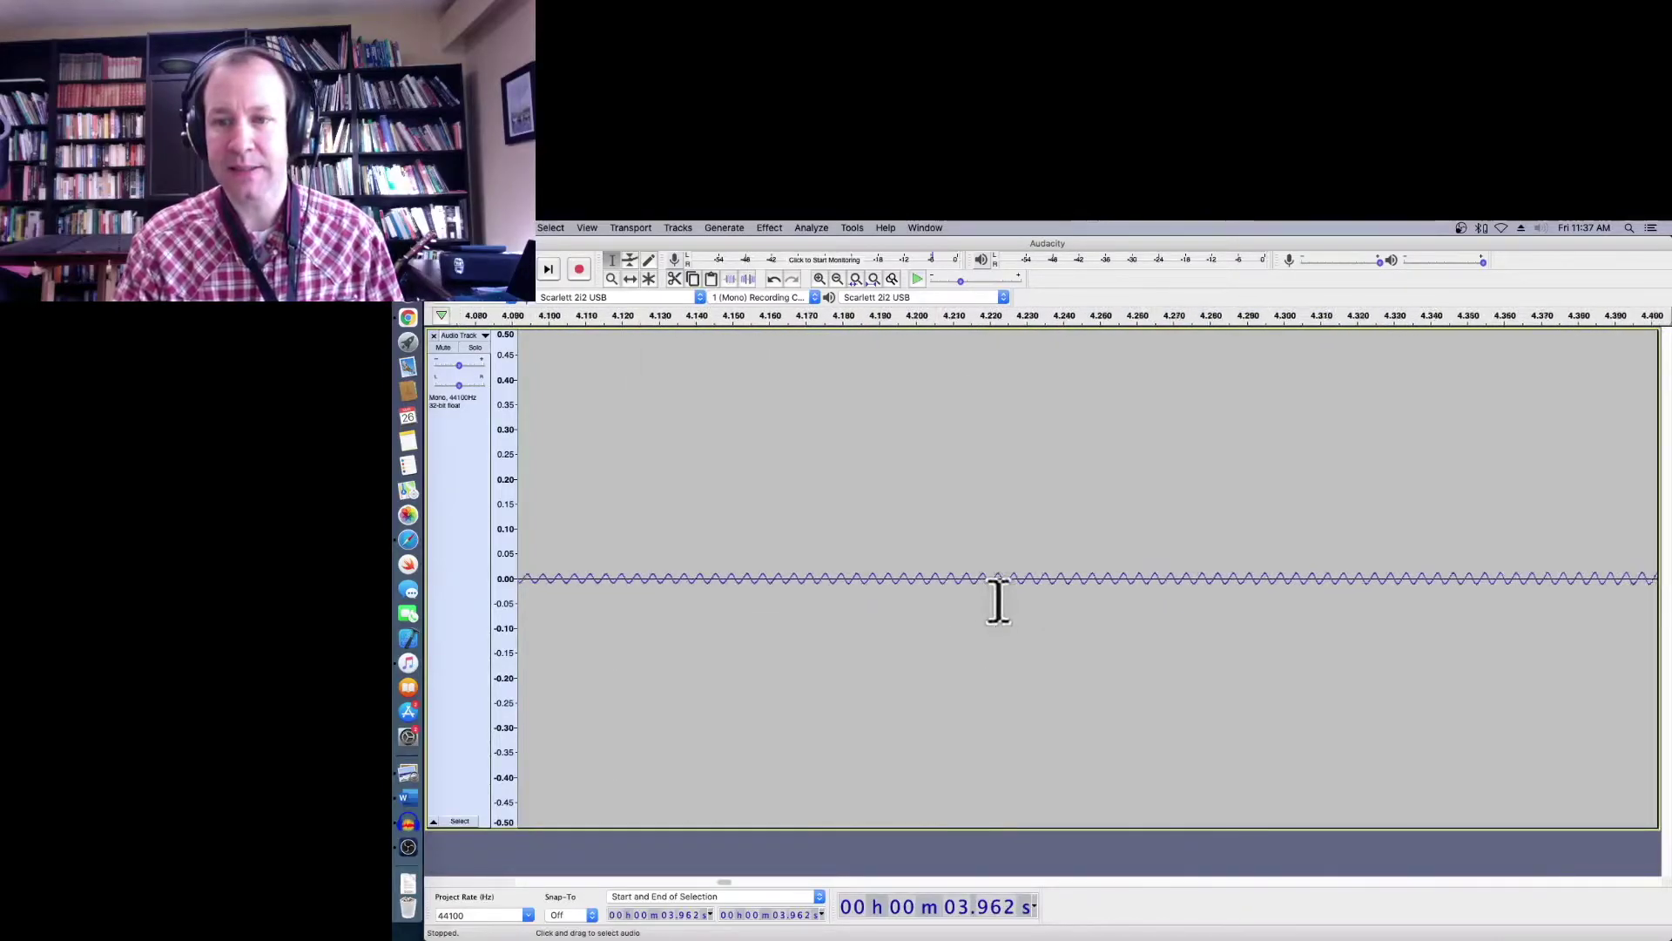
pyautogui.hscroll(5, 998, 601)
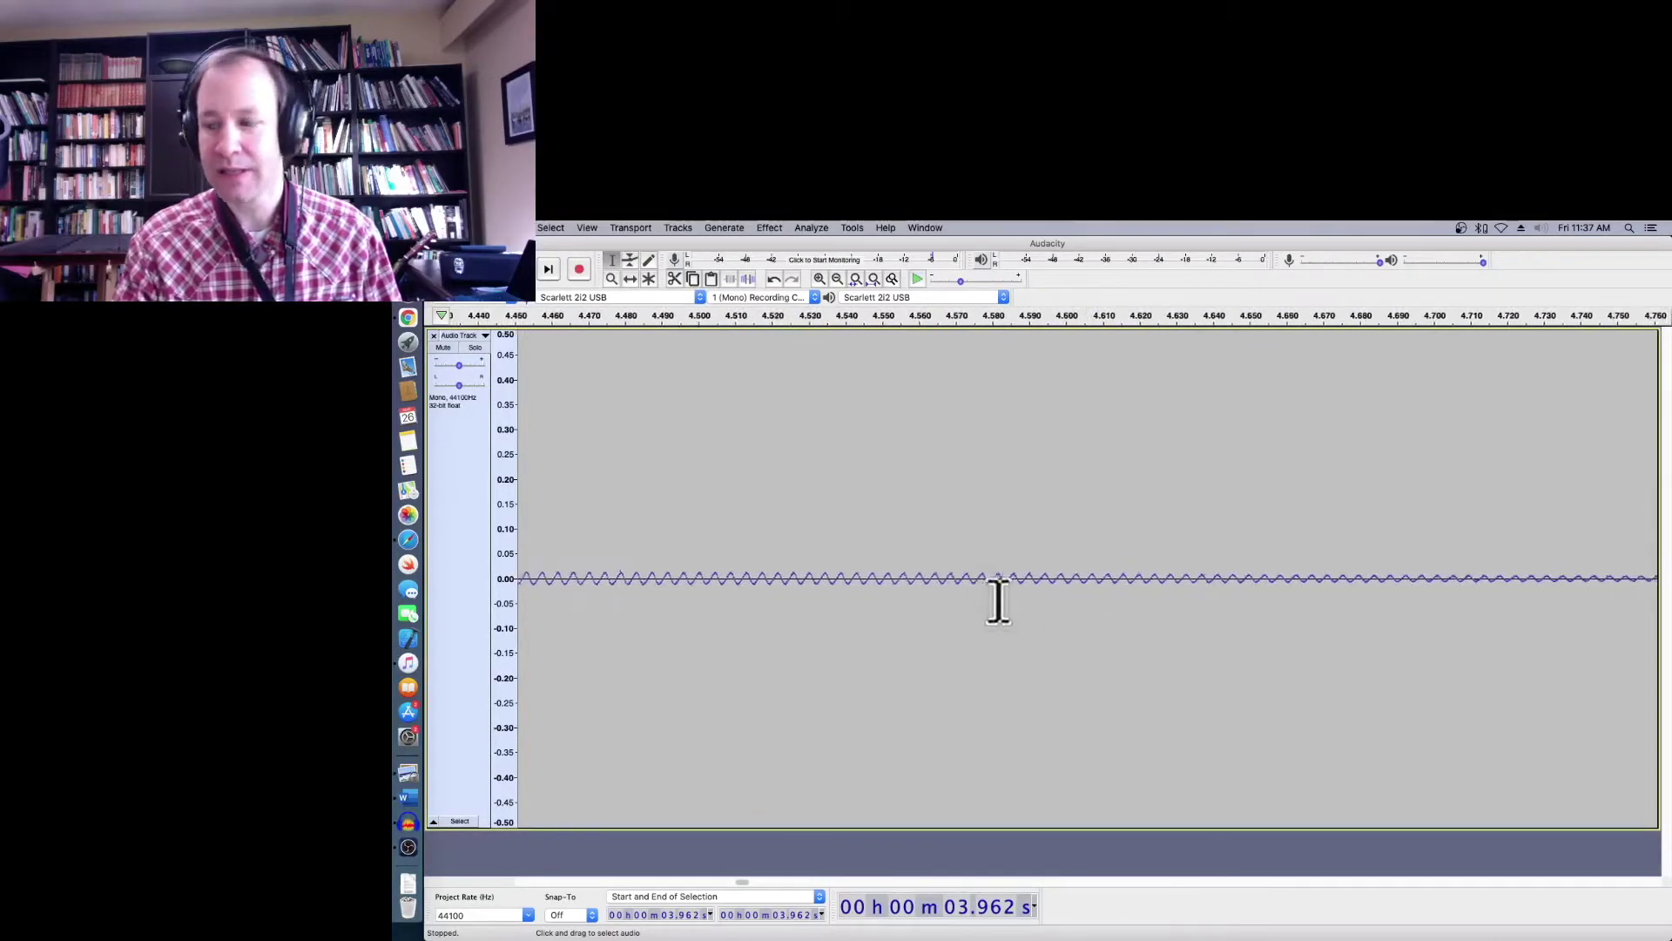
pyautogui.hscroll(10, 998, 601)
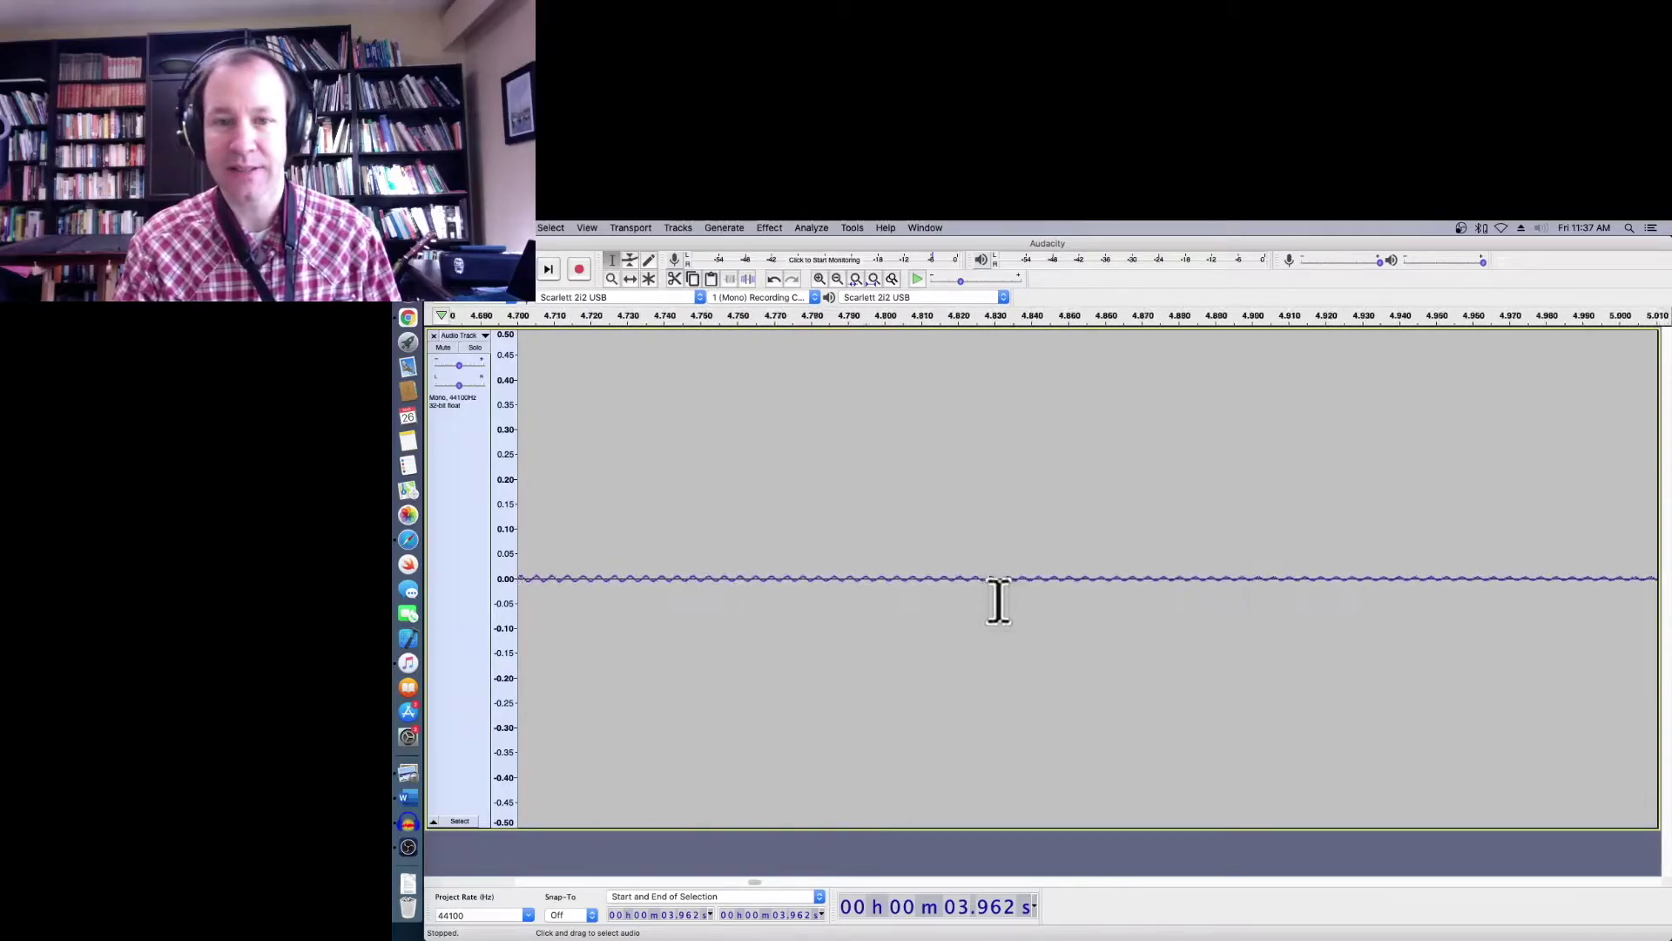
pyautogui.hscroll(15, 998, 601)
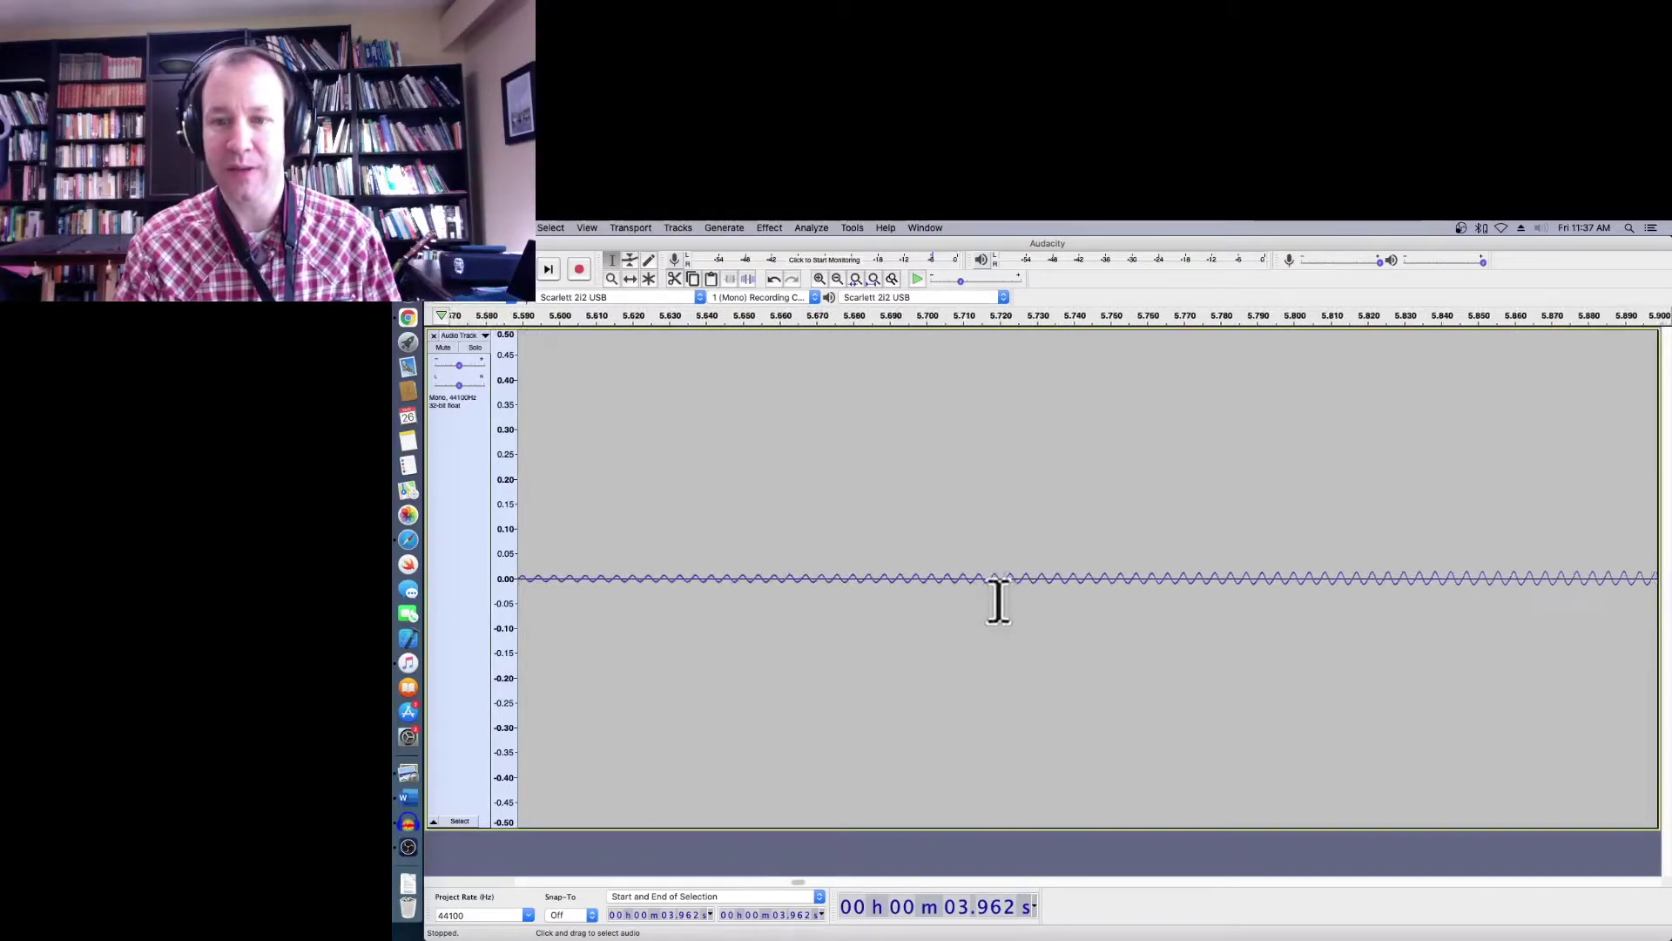
pyautogui.hscroll(3, 998, 601)
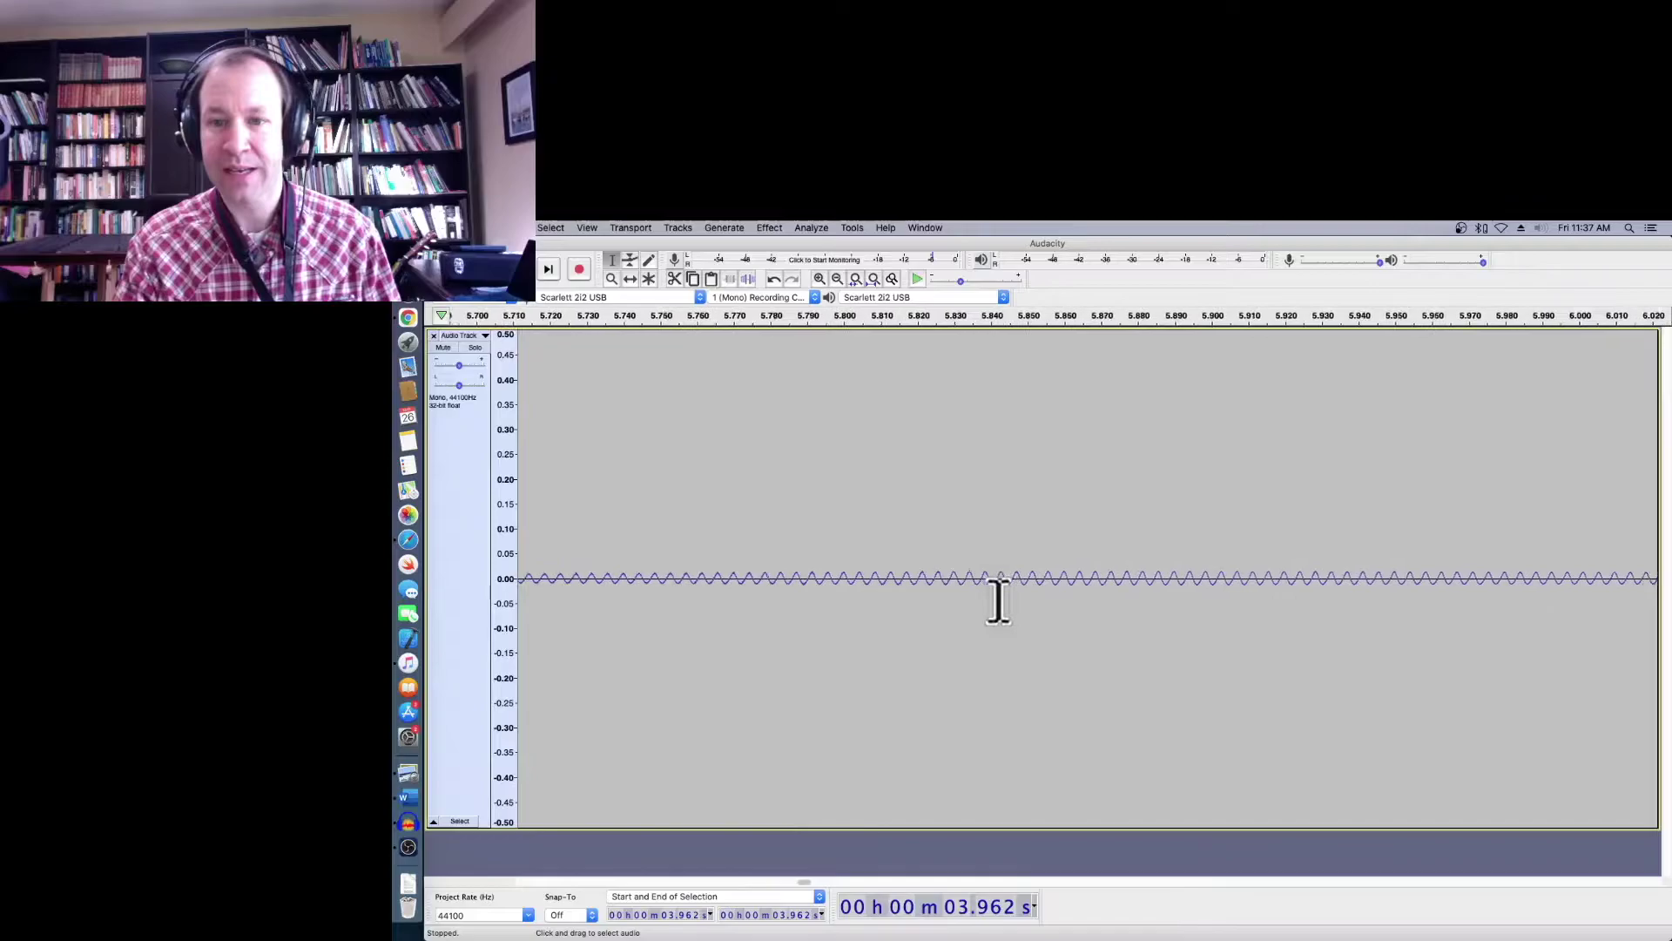
pyautogui.hscroll(1, 998, 601)
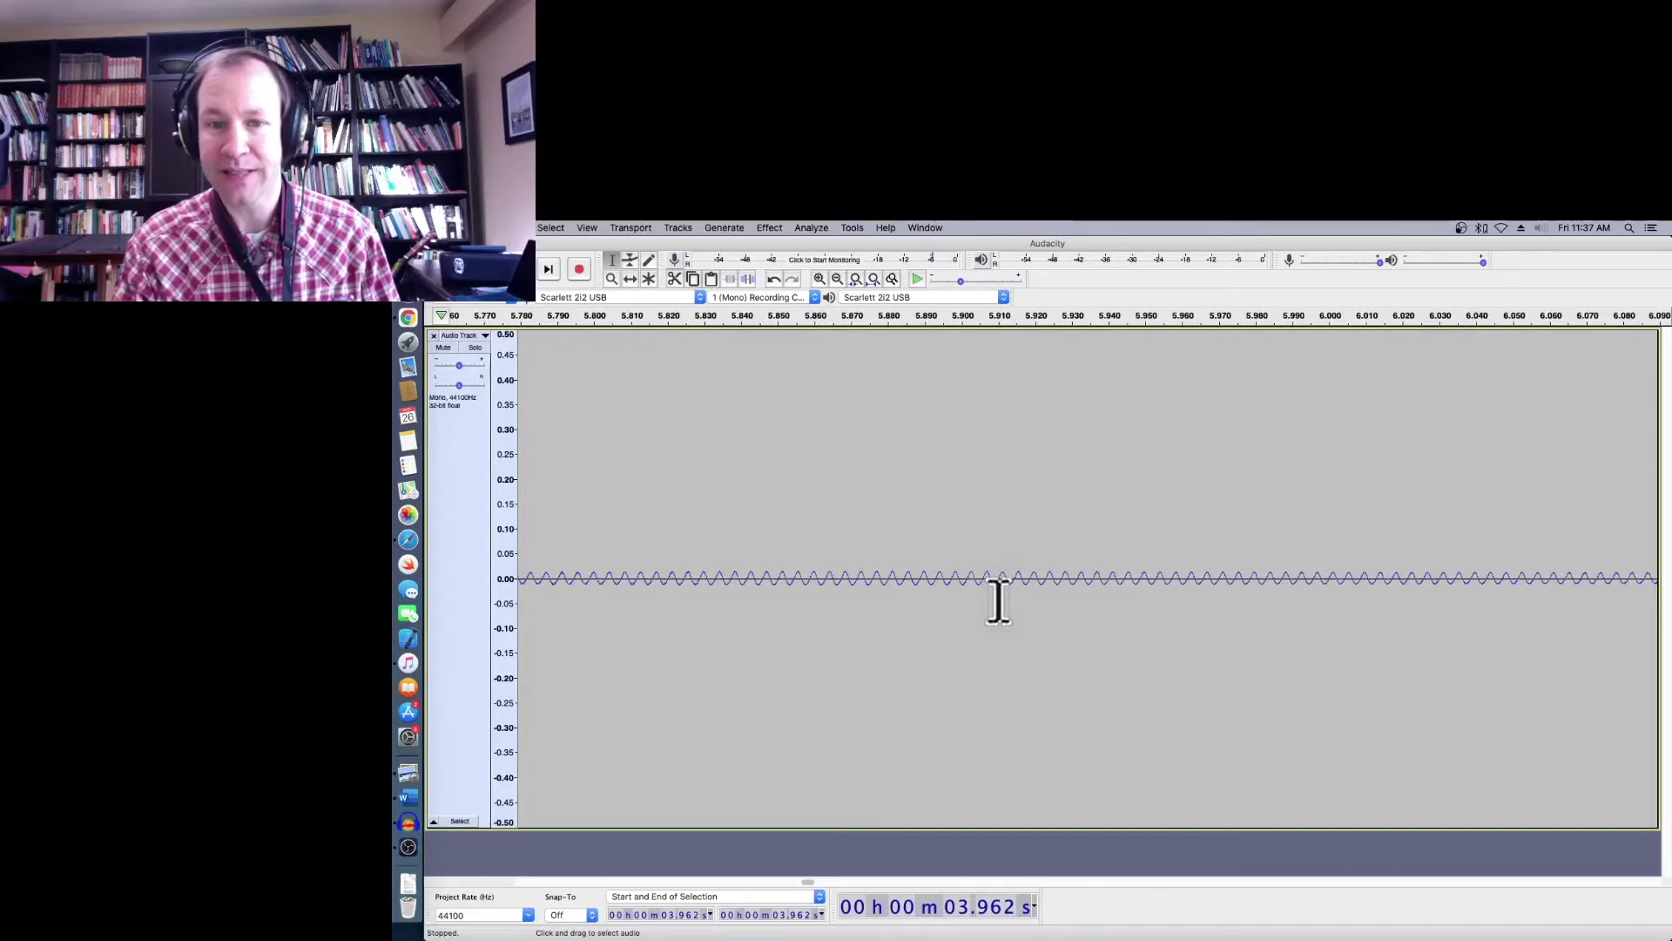
pyautogui.hscroll(2, 1008, 625)
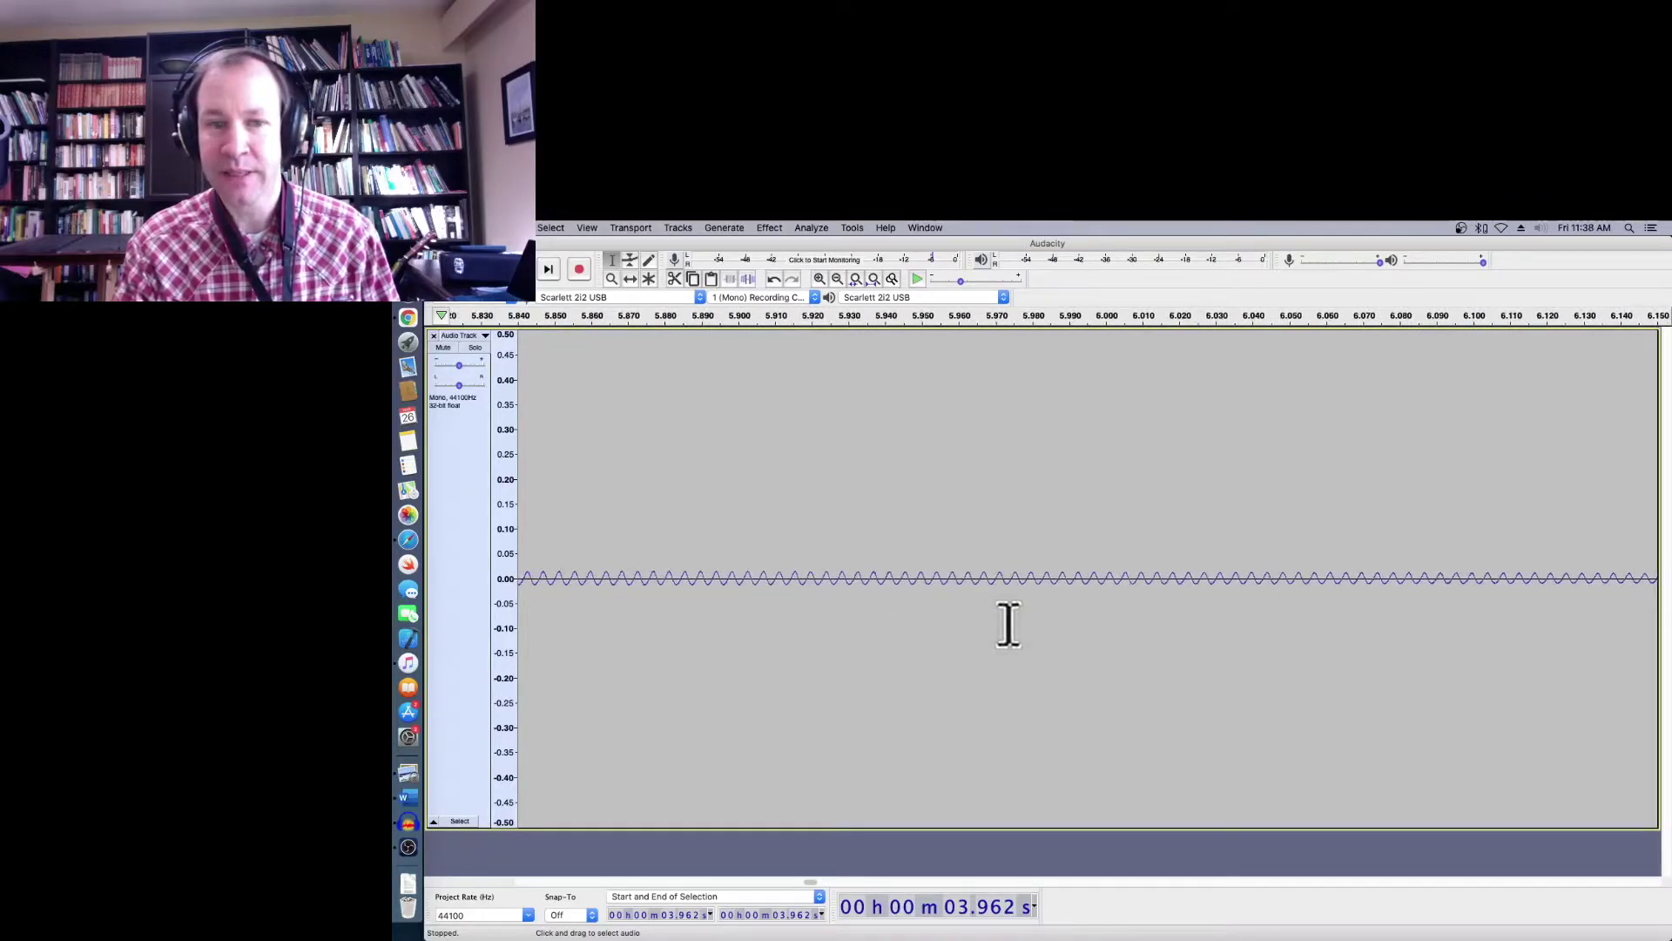
pyautogui.hscroll(-1, 999, 624)
# Plot the spectrum of the 5.882–6.036 s stretch, peaking near 233 Hz, then close it
pyautogui.moveTo(685, 579); pyautogui.dragTo(1251, 615)
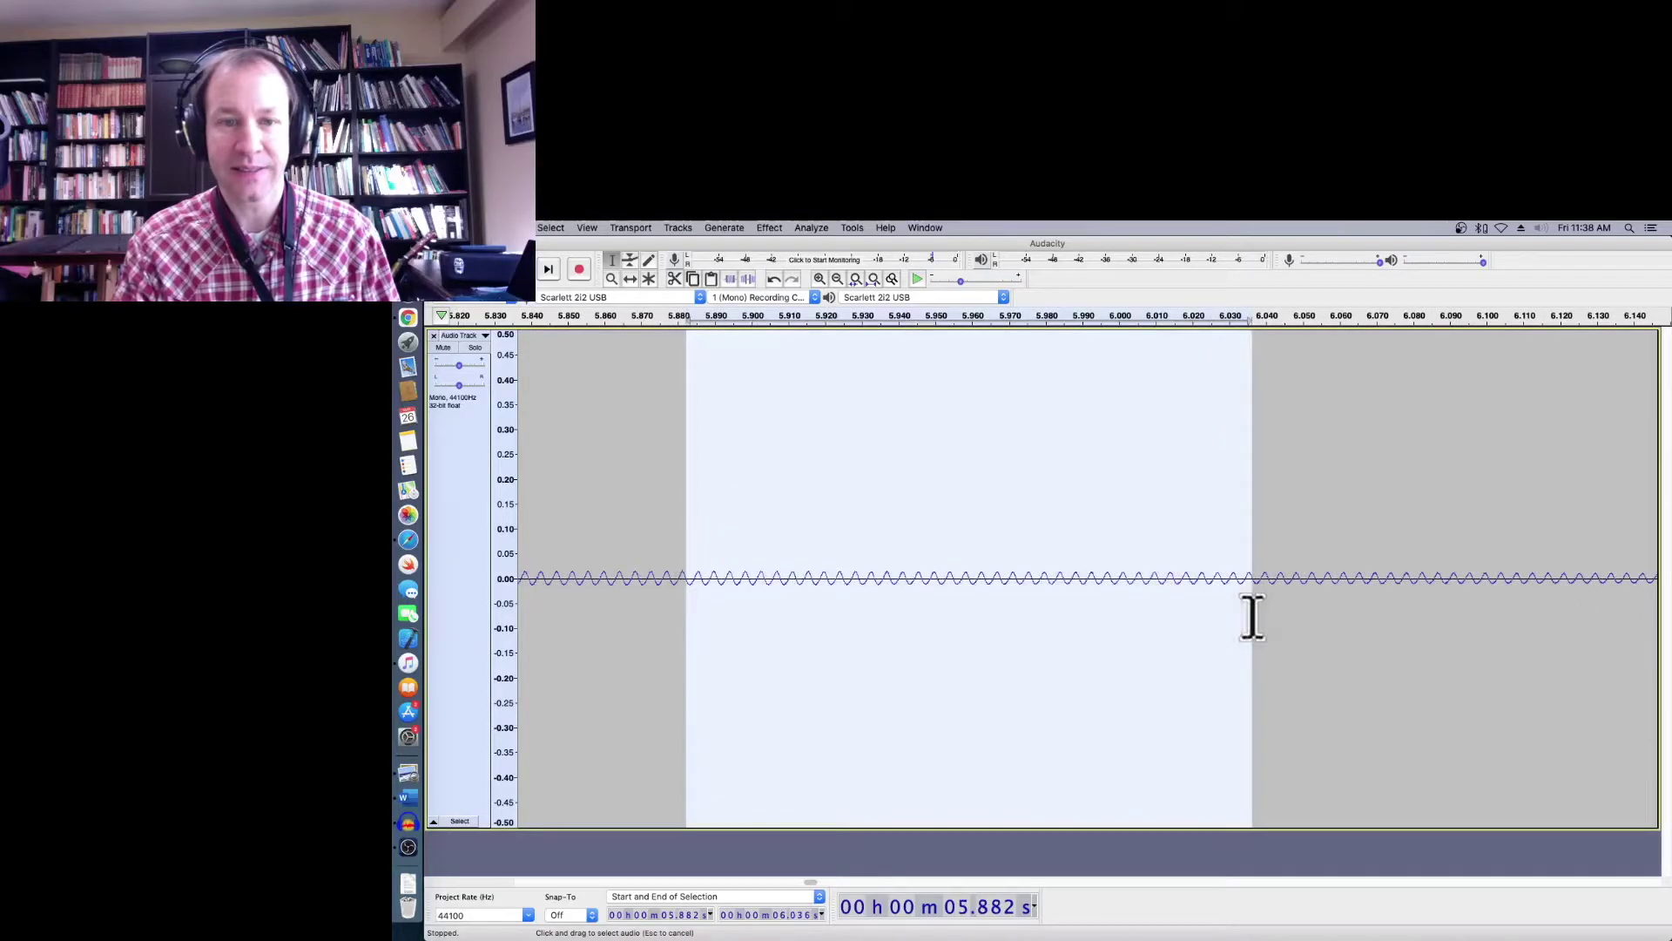
pyautogui.click(794, 226)
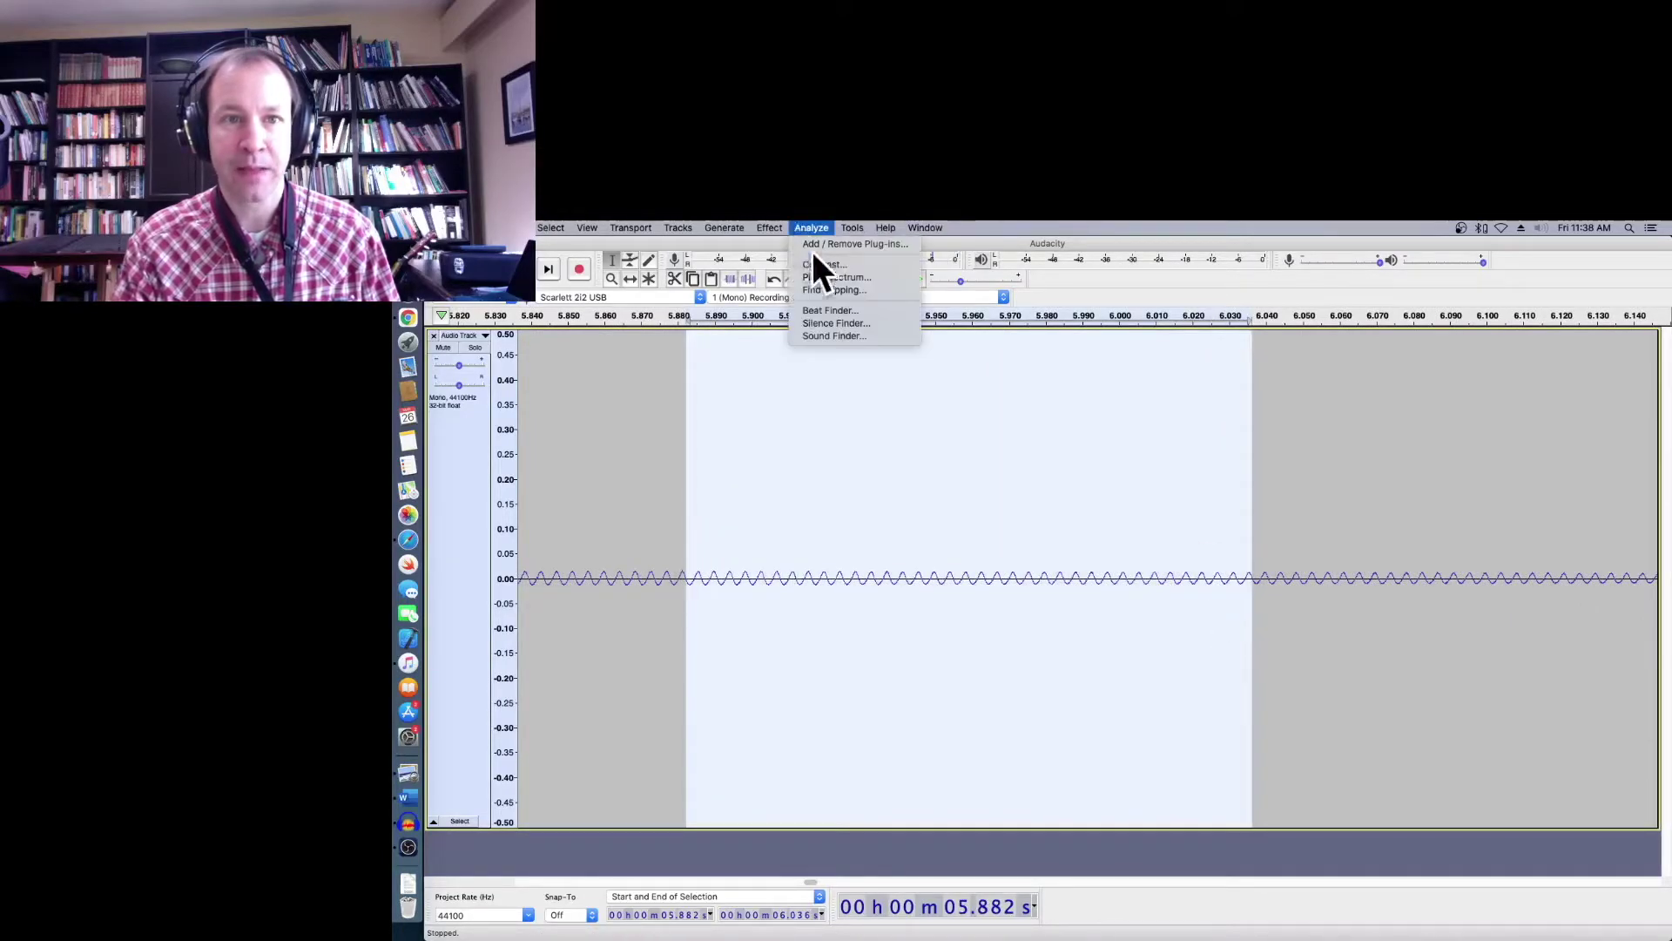
pyautogui.click(818, 275)
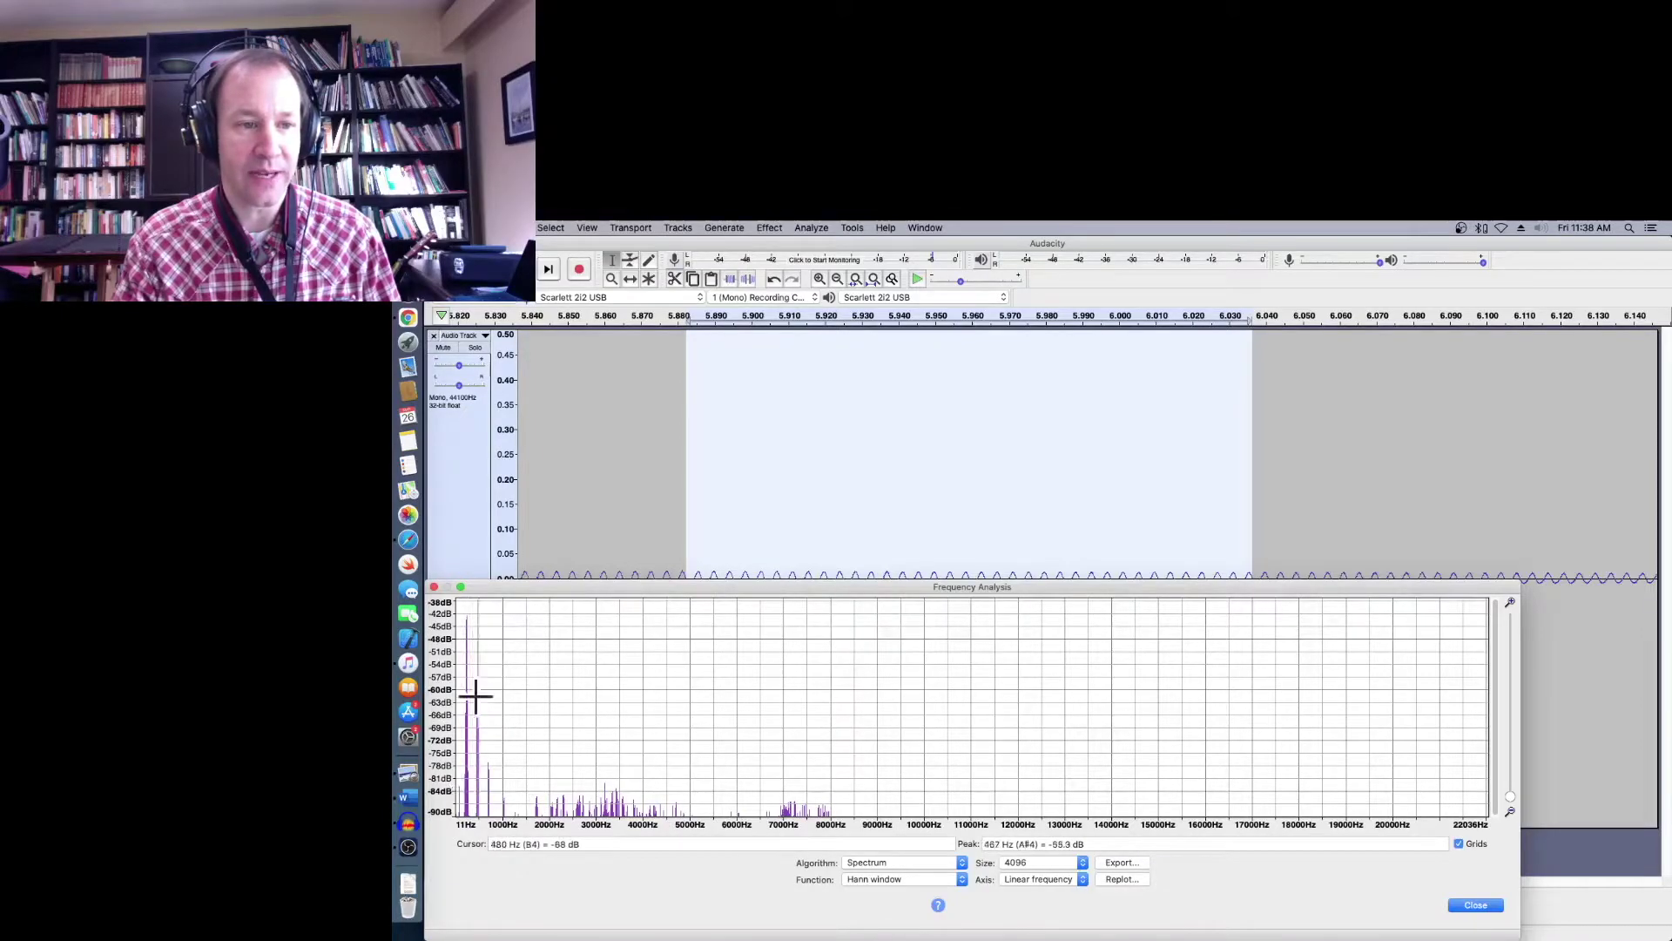
pyautogui.click(433, 587)
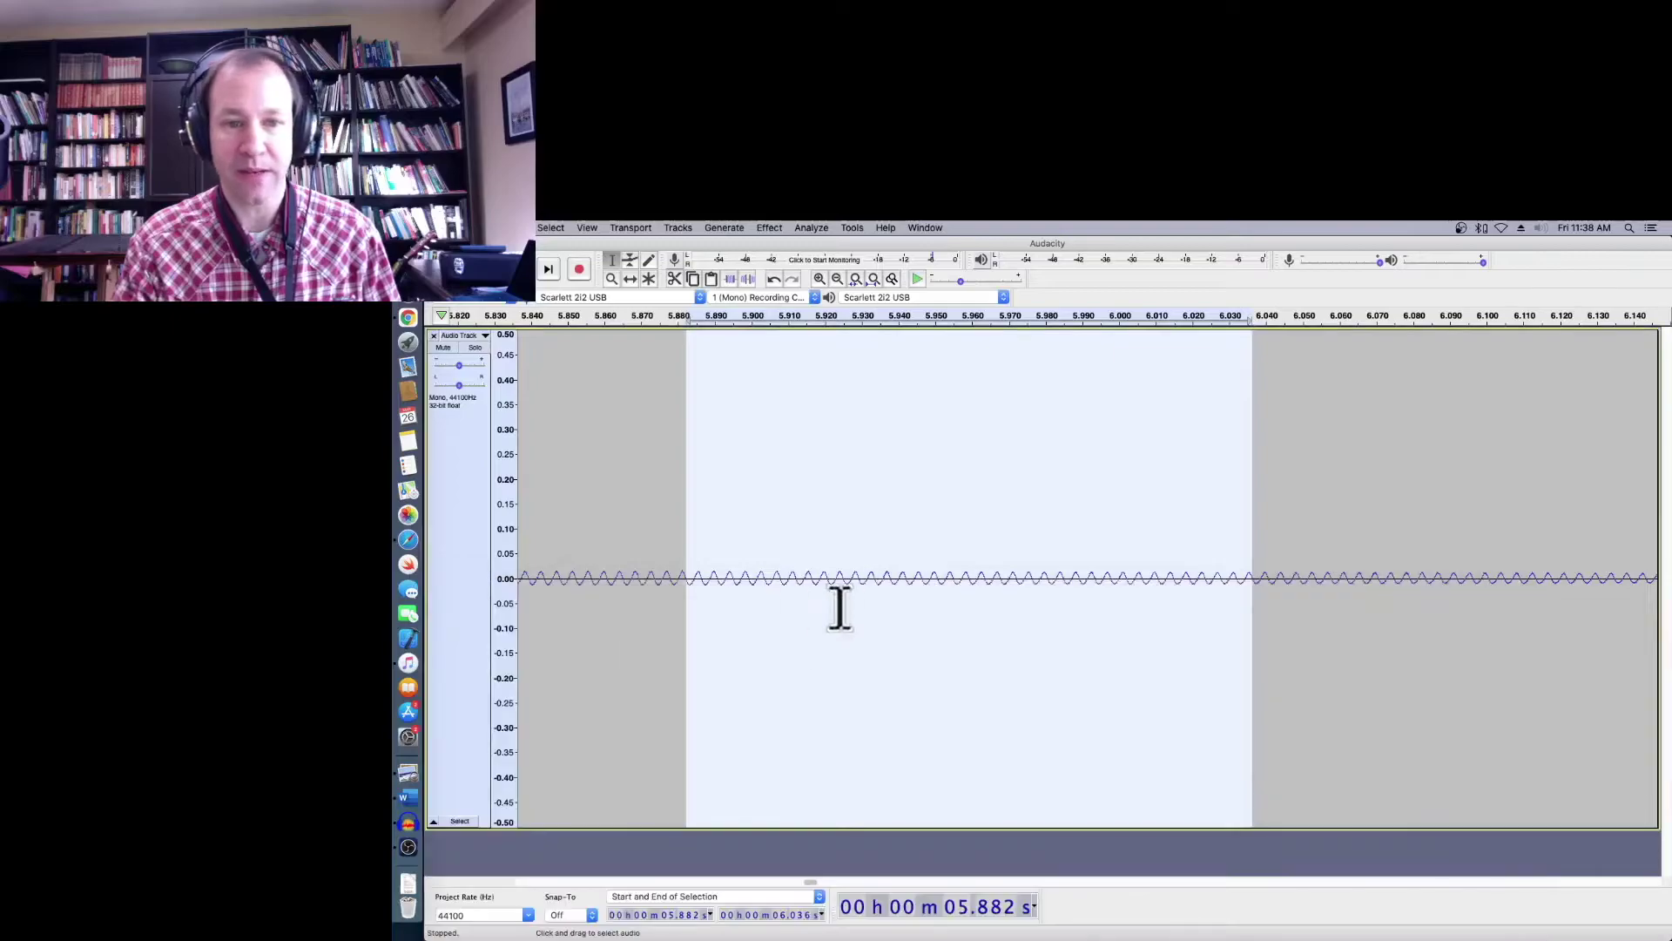
# Clear the selection at 5.919 s and scroll to the louder 13.1–13.4 s waveform
pyautogui.click(822, 670)
pyautogui.hscroll(5, 822, 670)
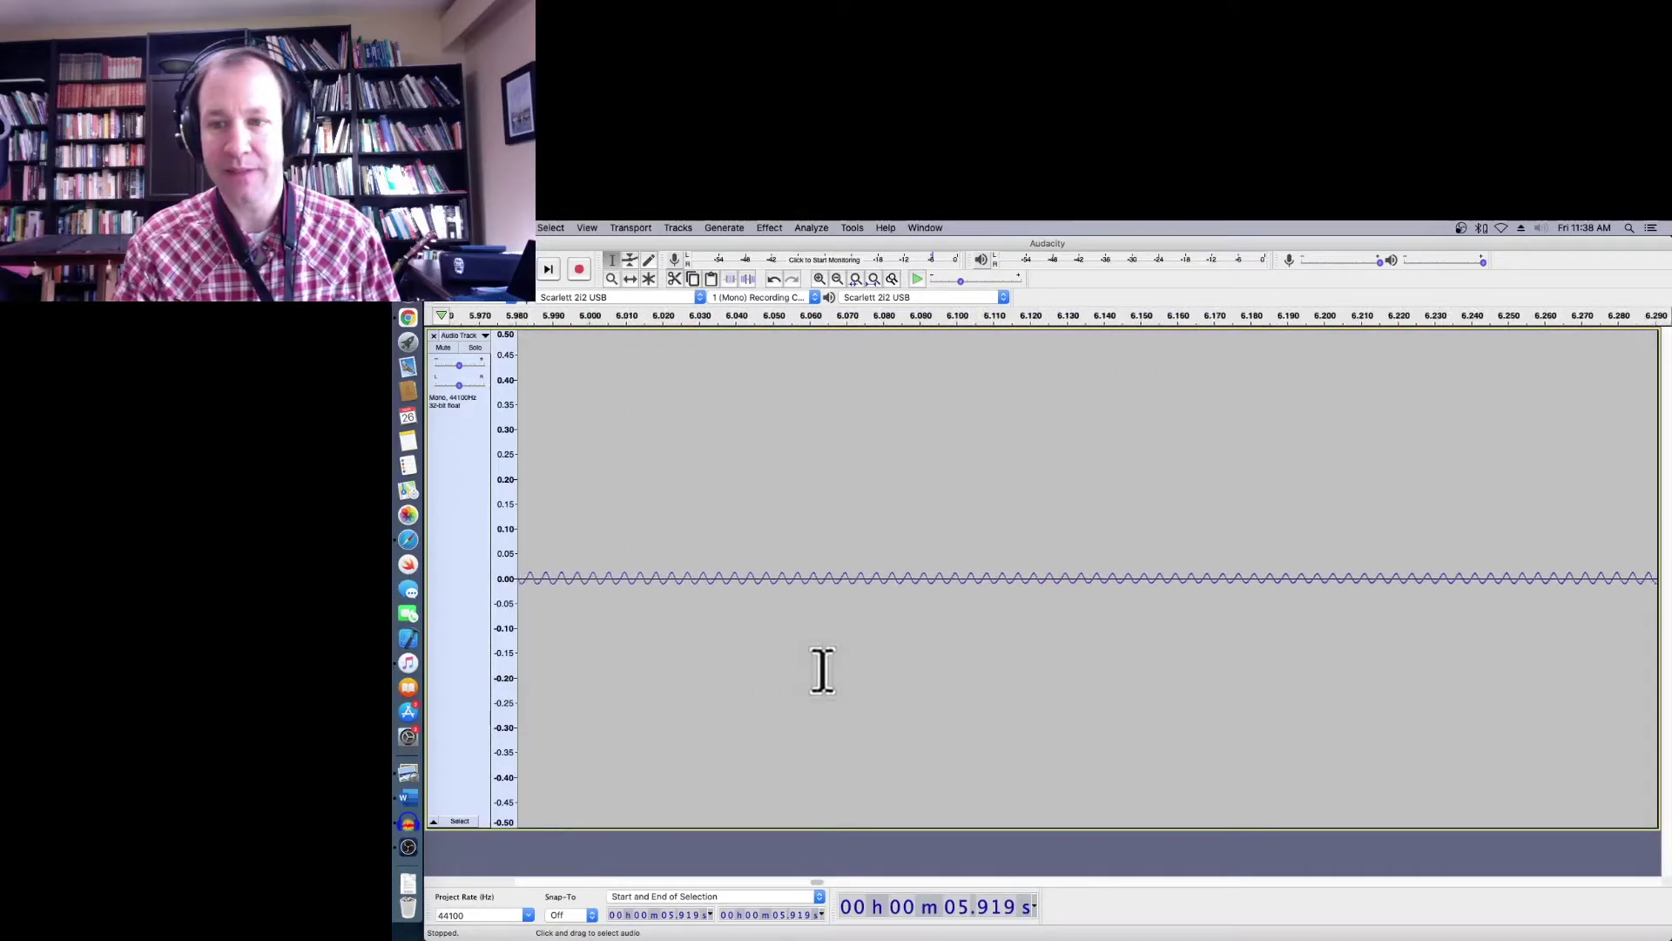
pyautogui.hscroll(6, 822, 670)
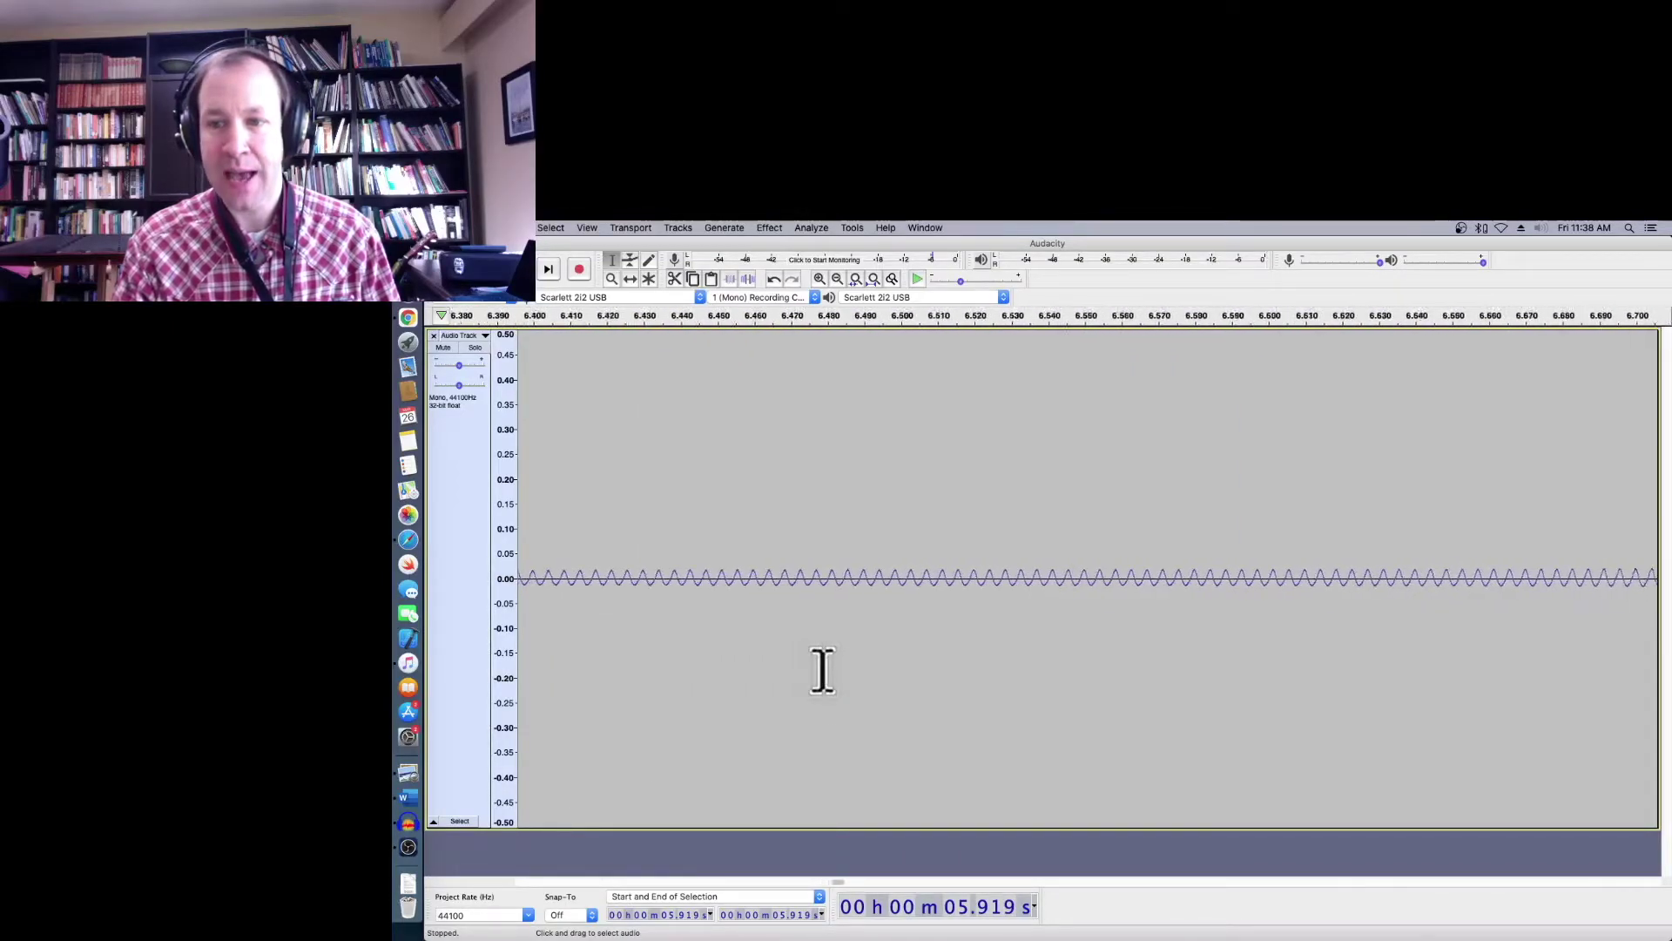
pyautogui.hscroll(10, 823, 671)
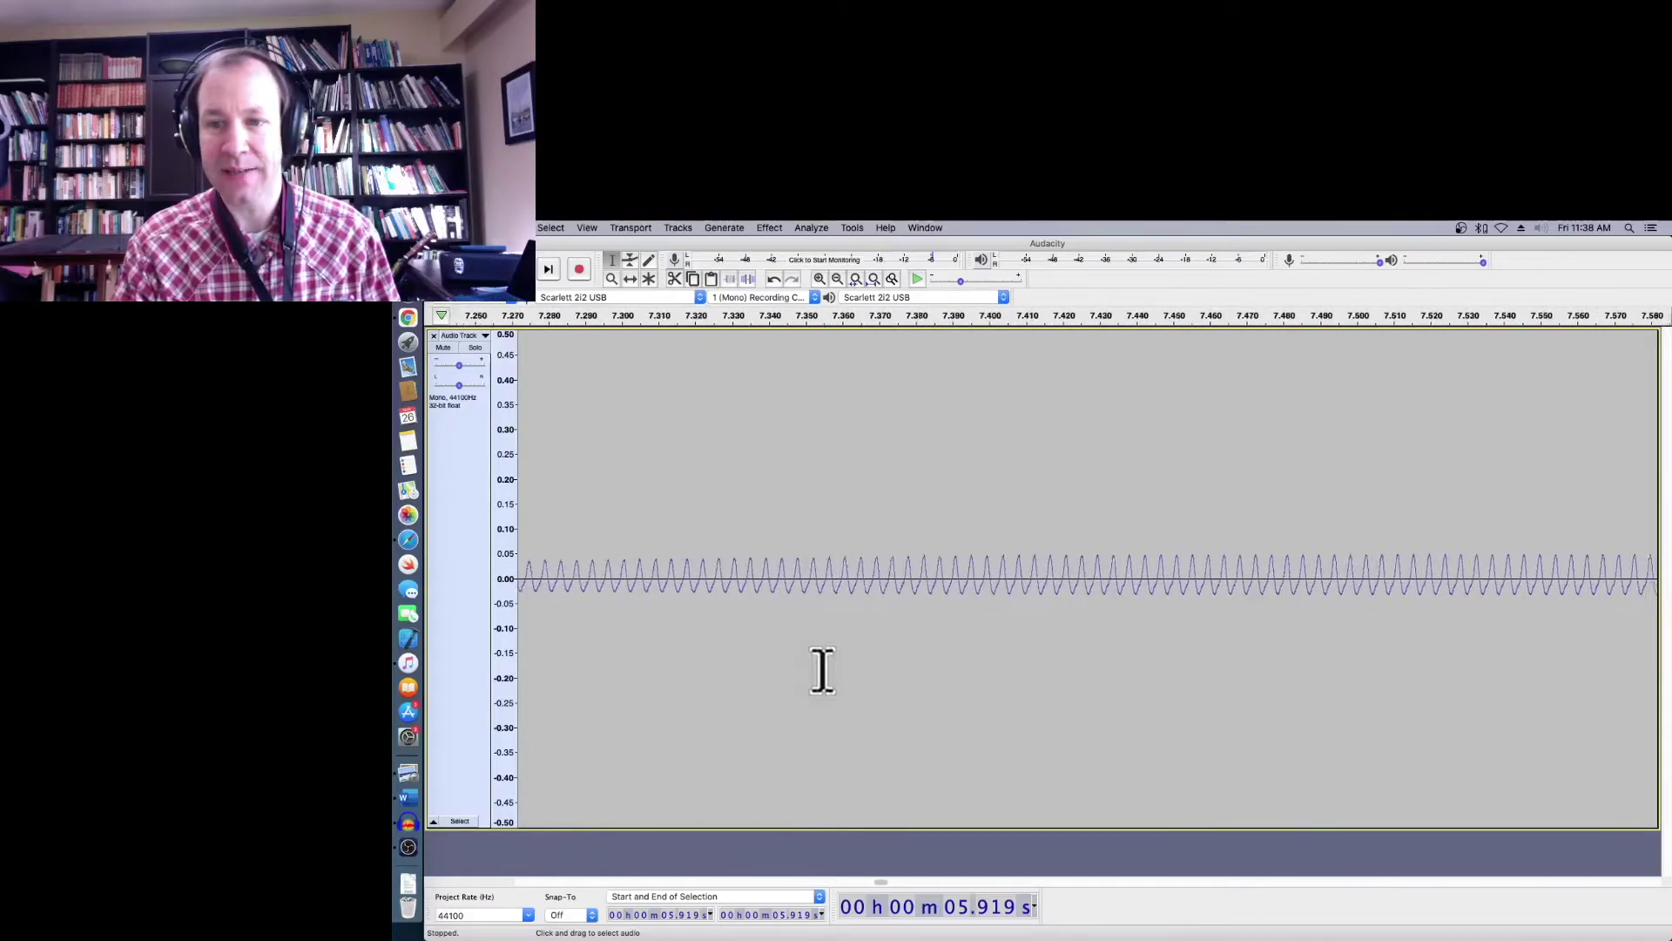
pyautogui.hscroll(1, 822, 671)
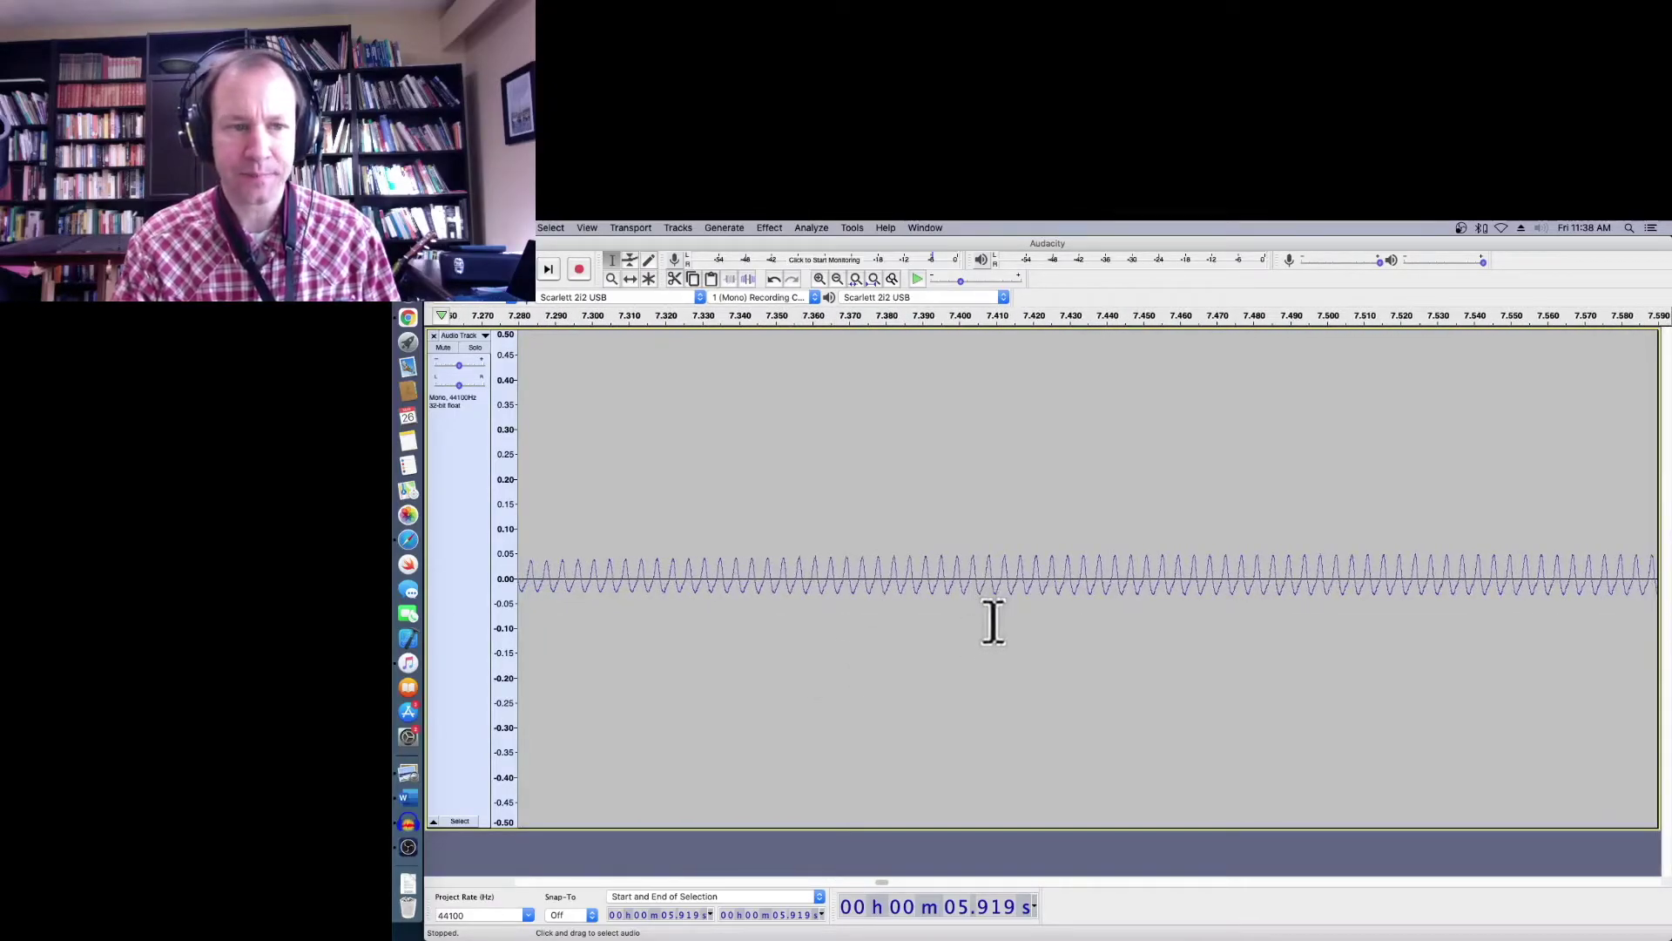
pyautogui.hscroll(-1, 838, 627)
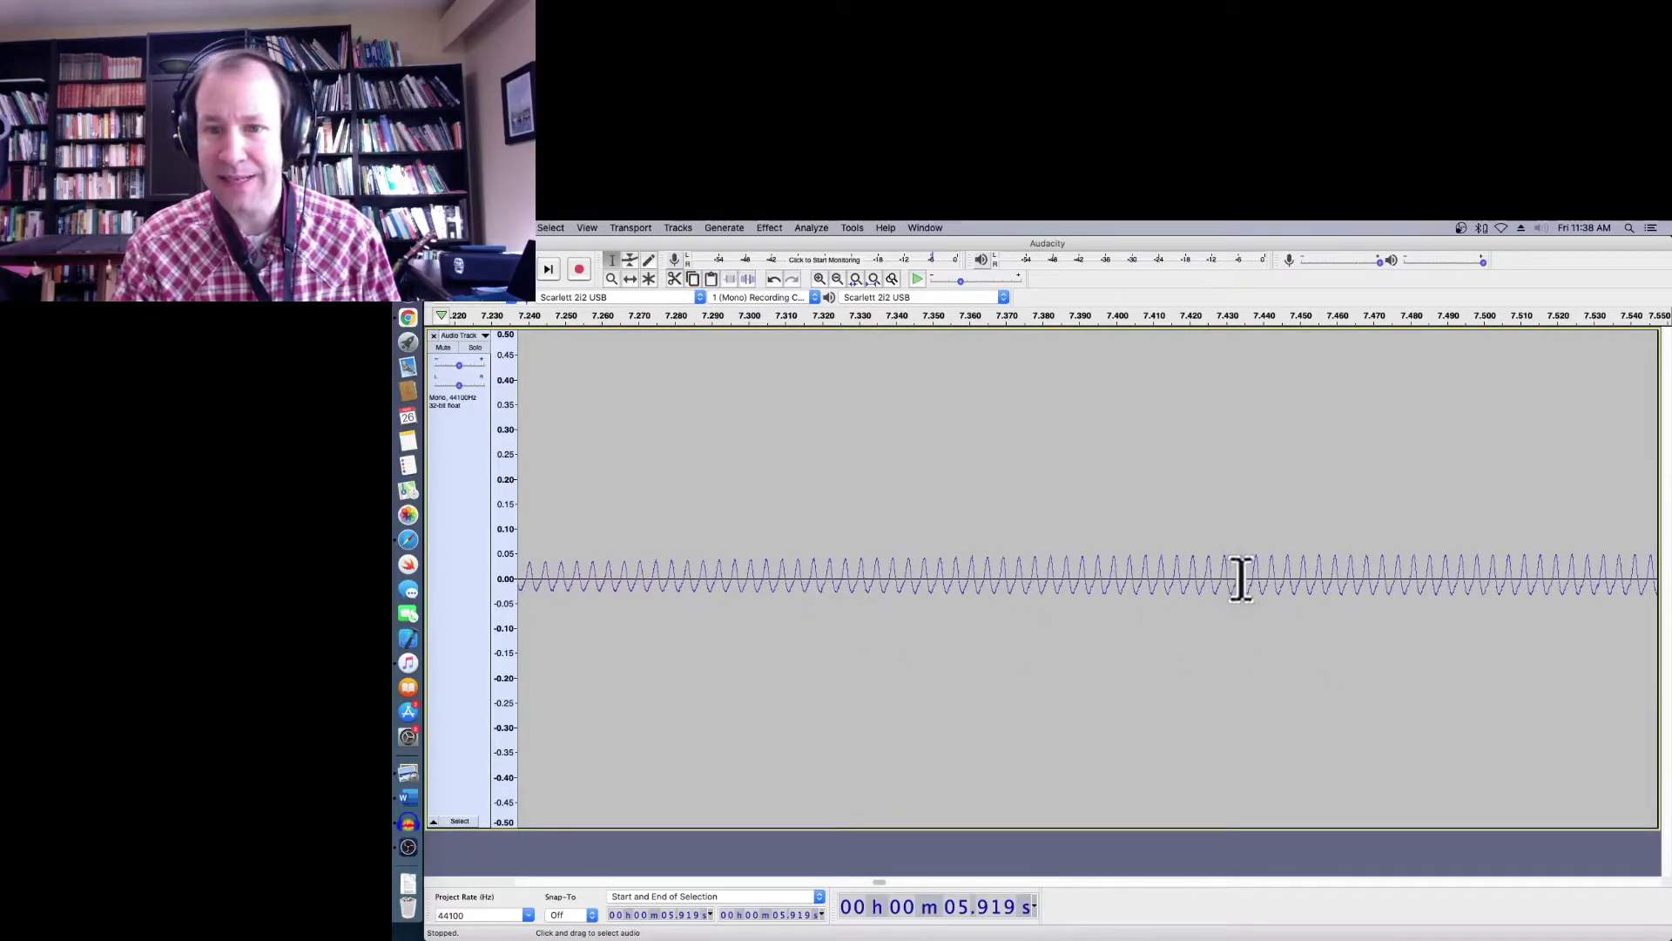
pyautogui.hscroll(1, 783, 622)
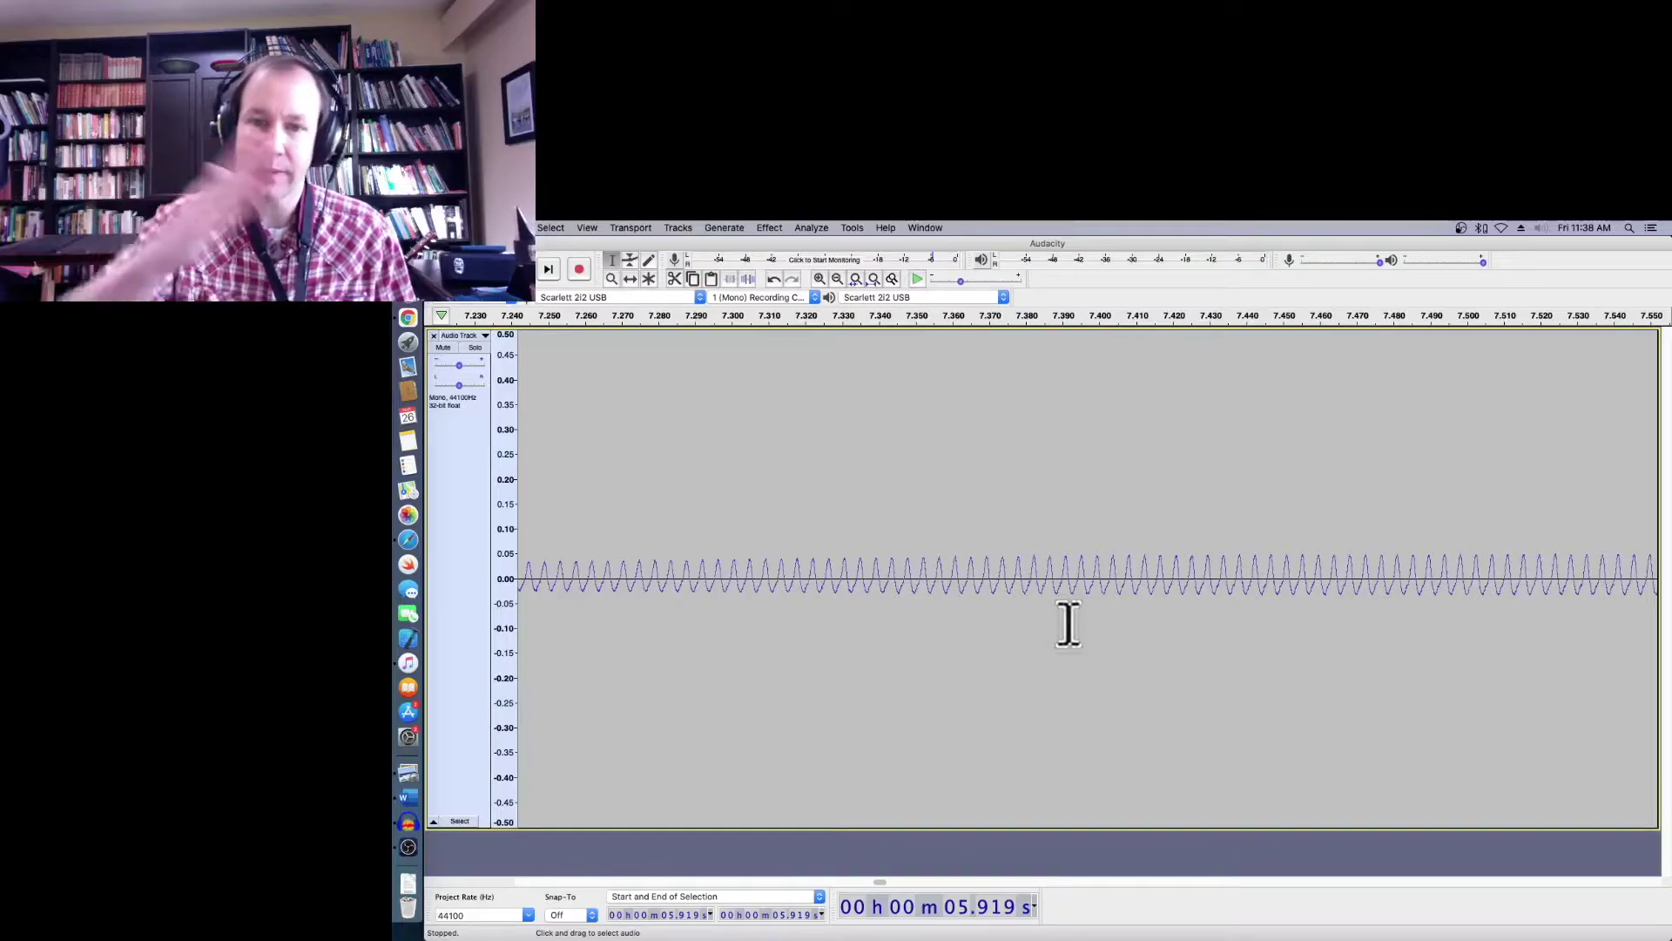
pyautogui.hscroll(10, 1069, 623)
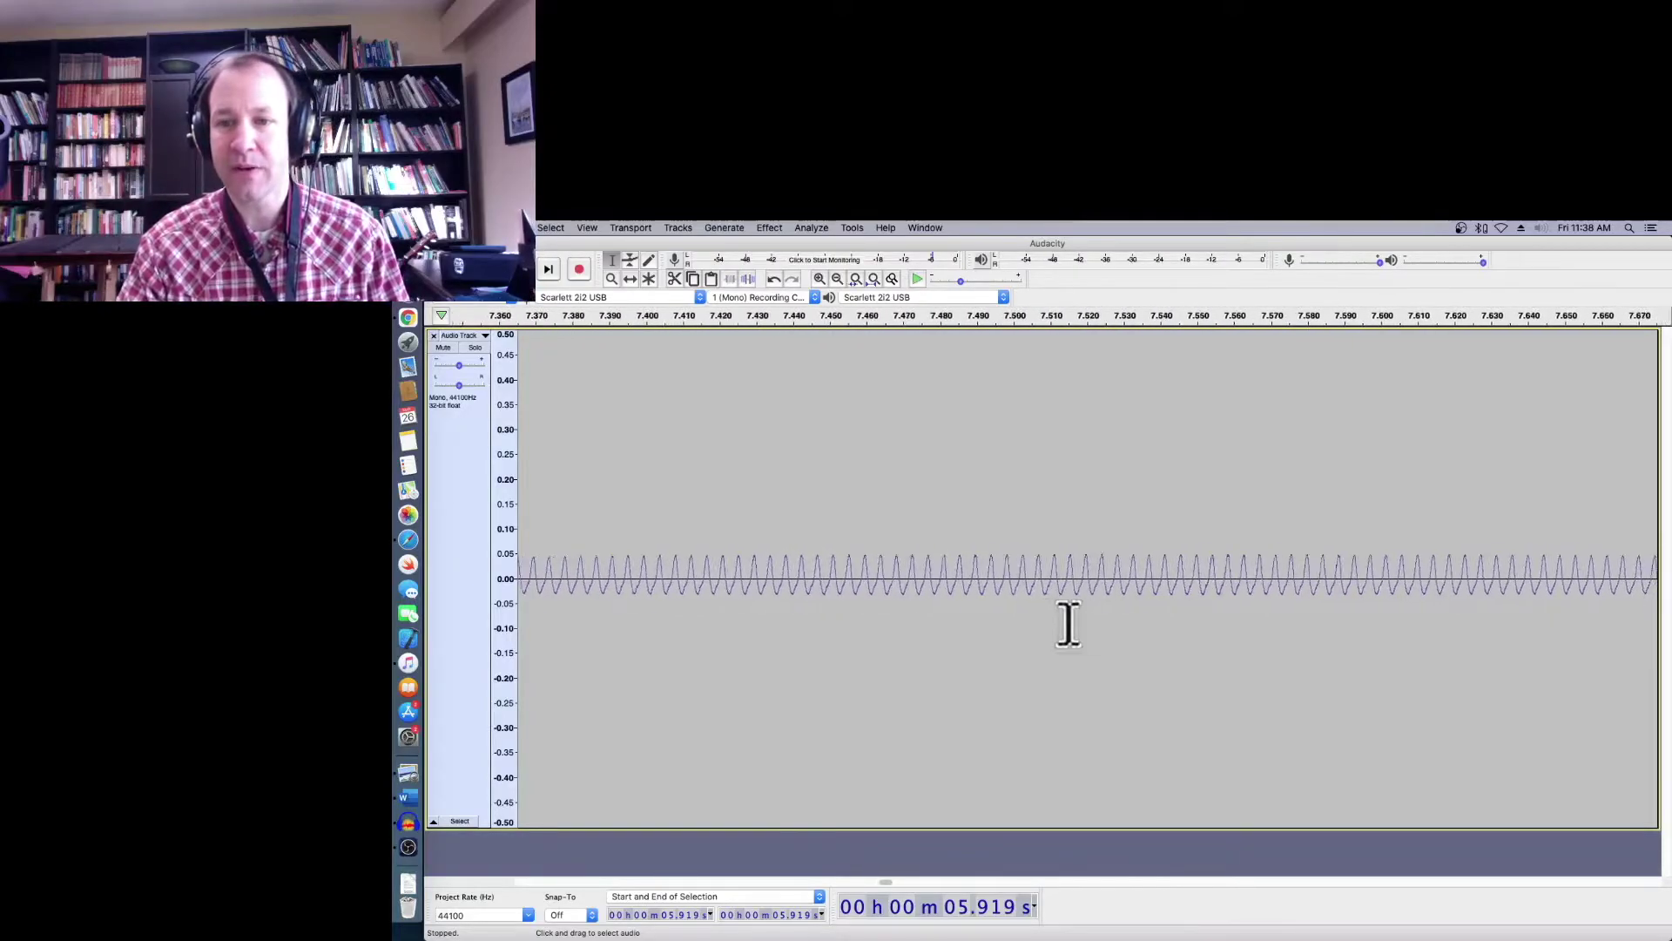
pyautogui.hscroll(15, 1068, 624)
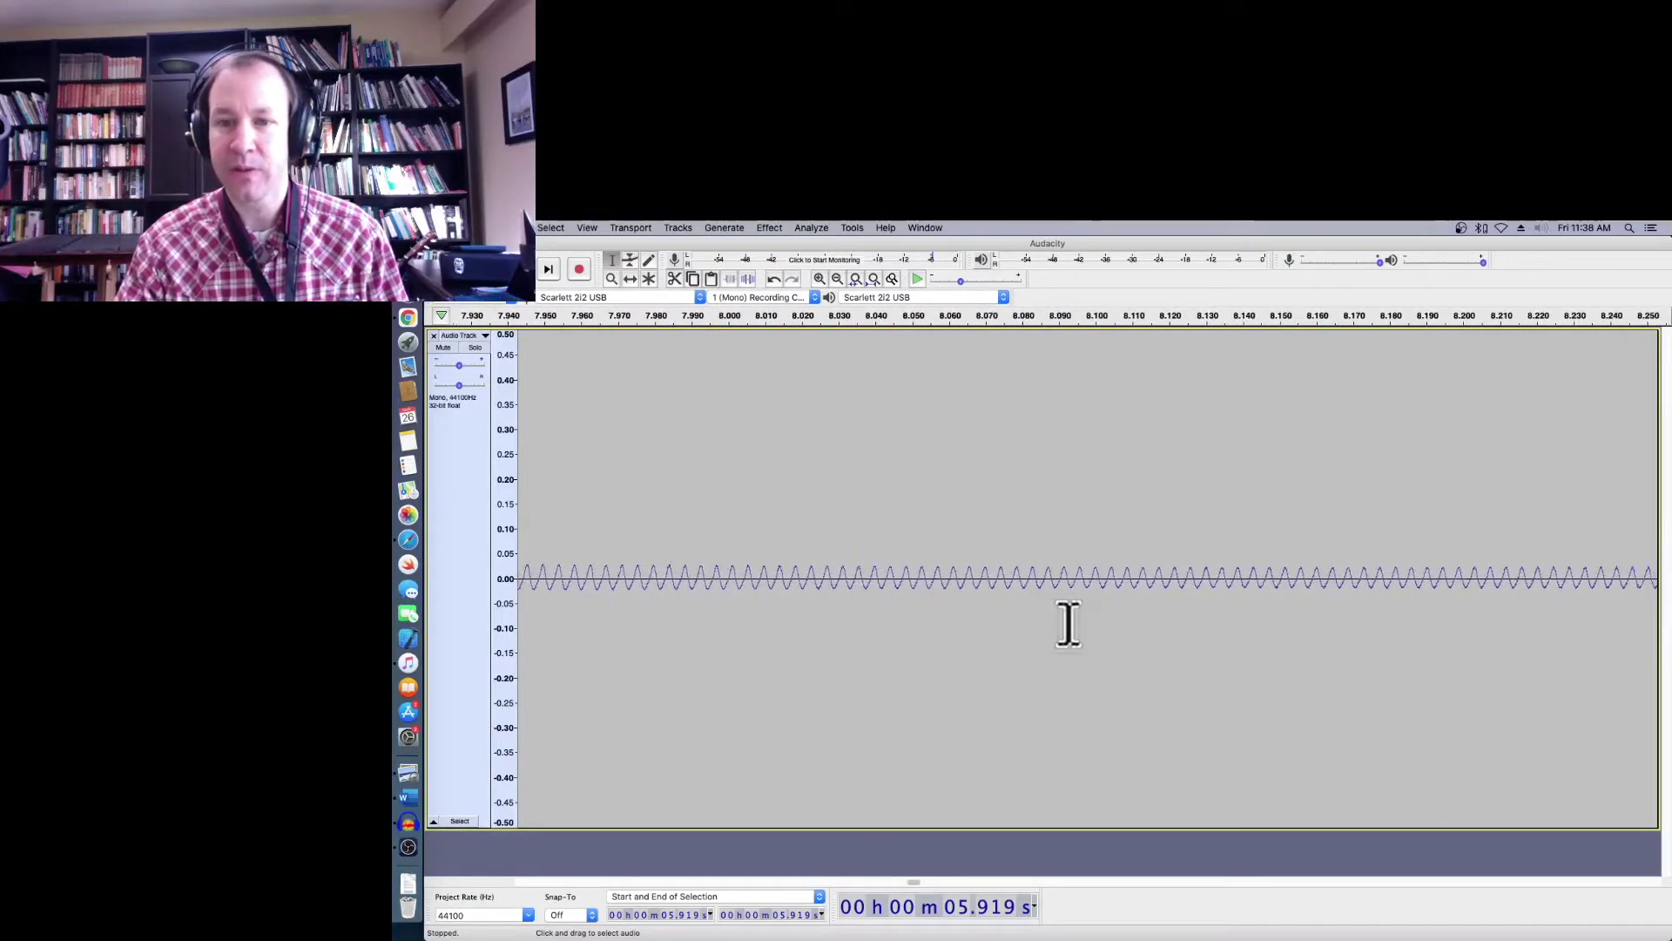
pyautogui.hscroll(18, 1069, 623)
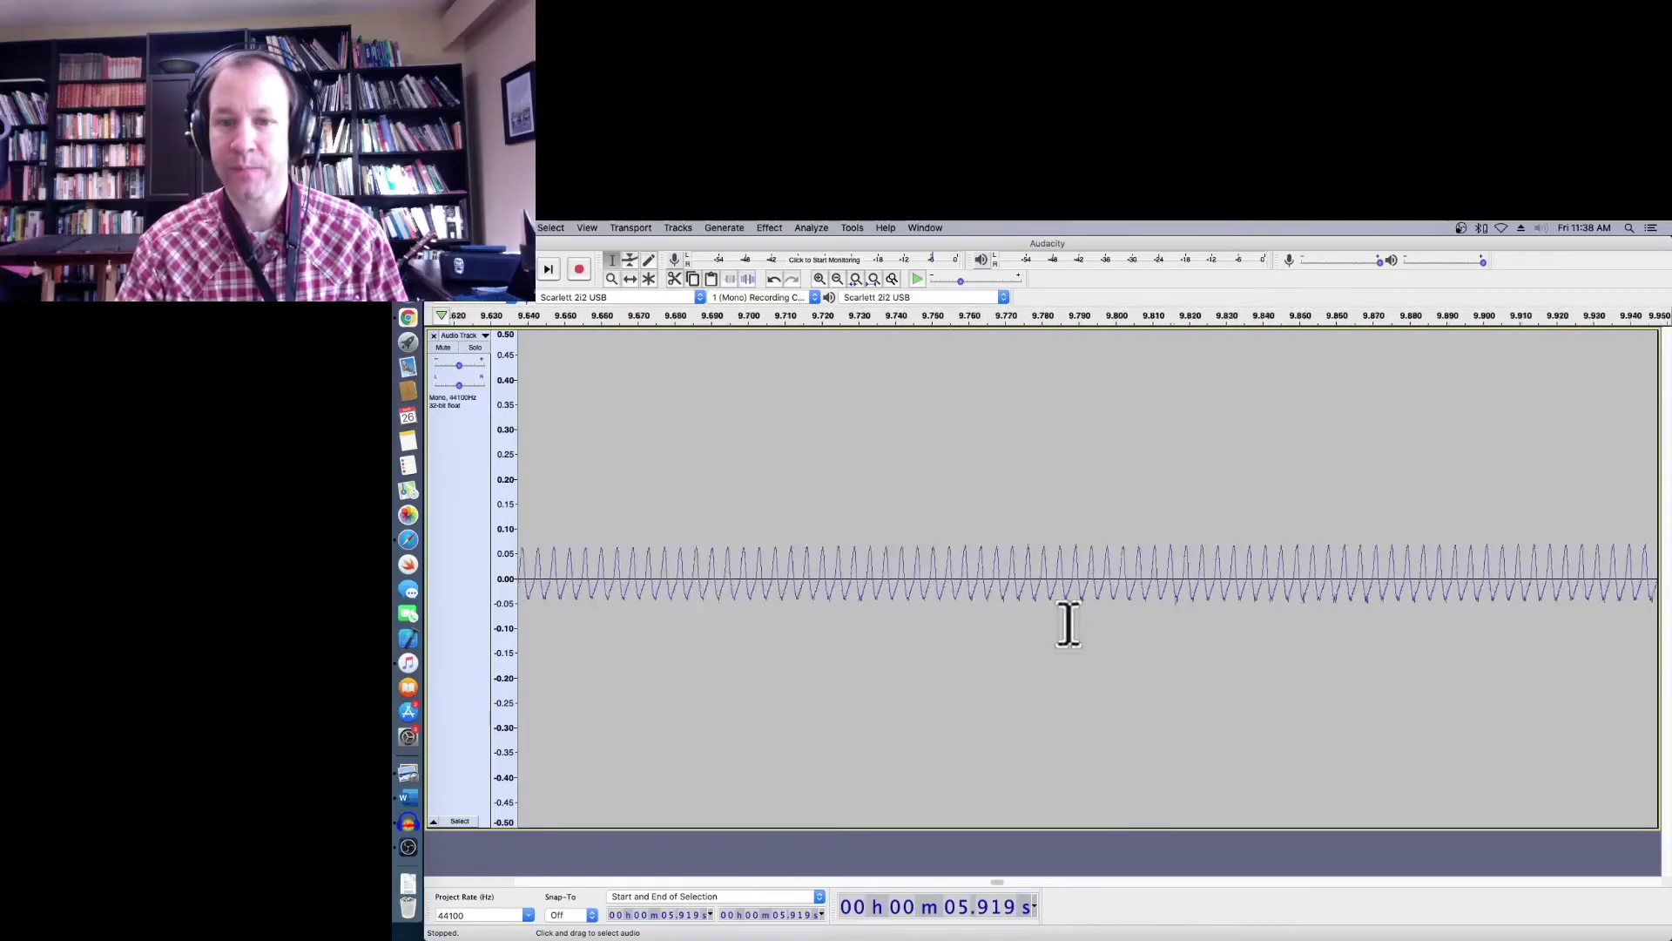
pyautogui.hscroll(13, 1069, 624)
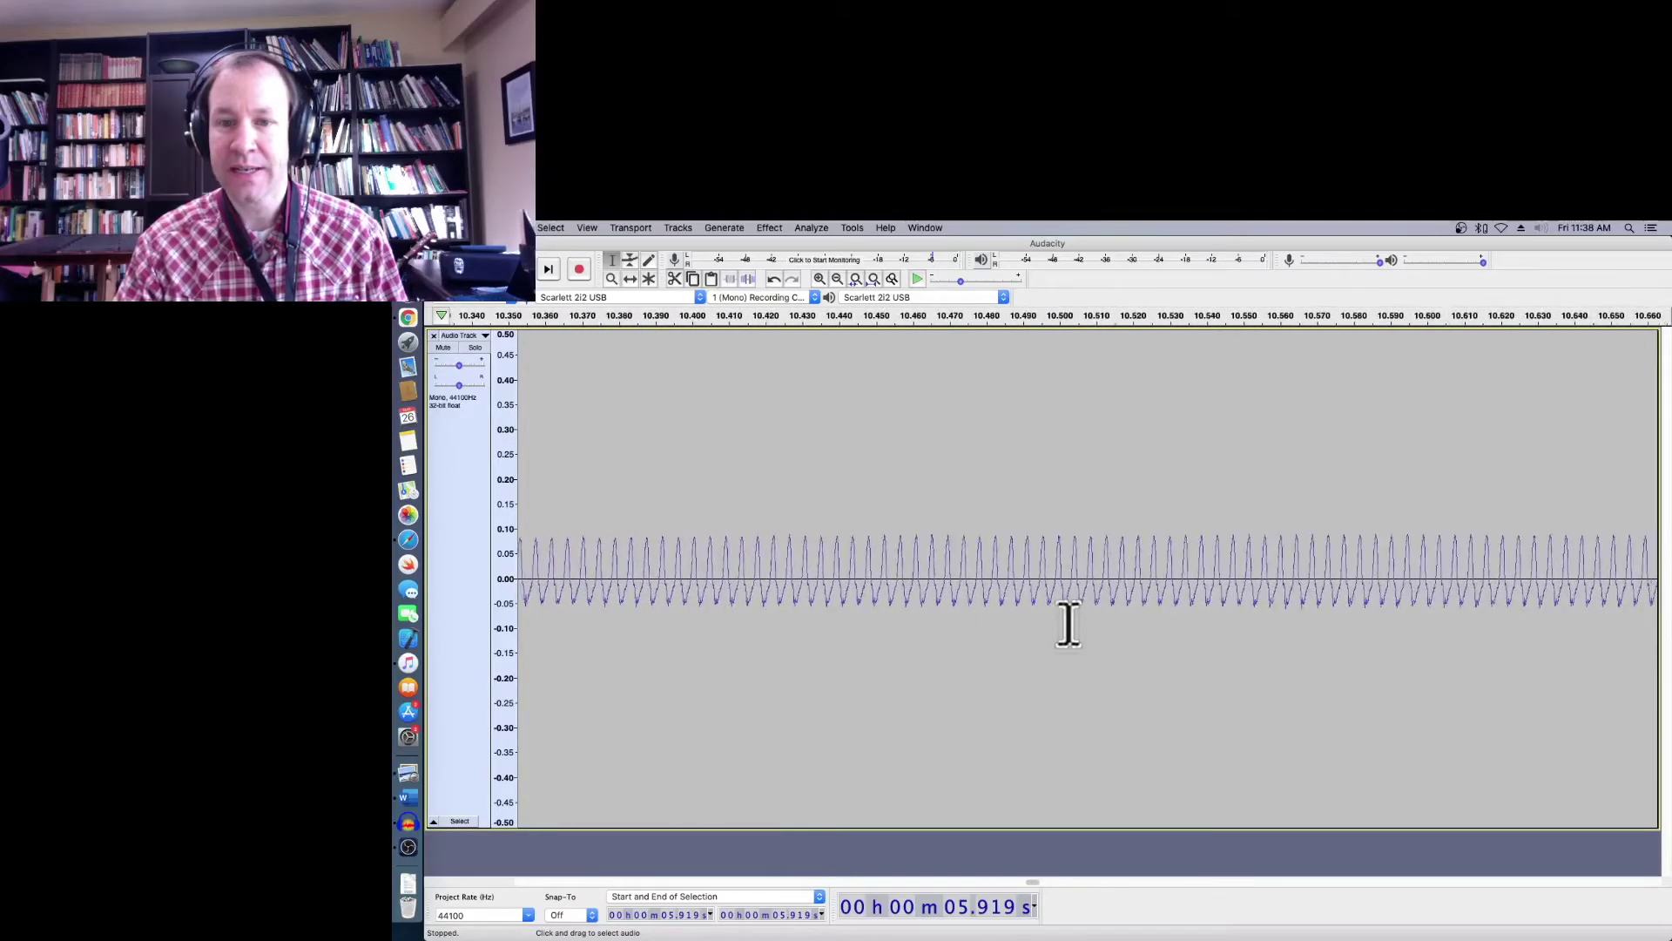
pyautogui.hscroll(13, 1068, 623)
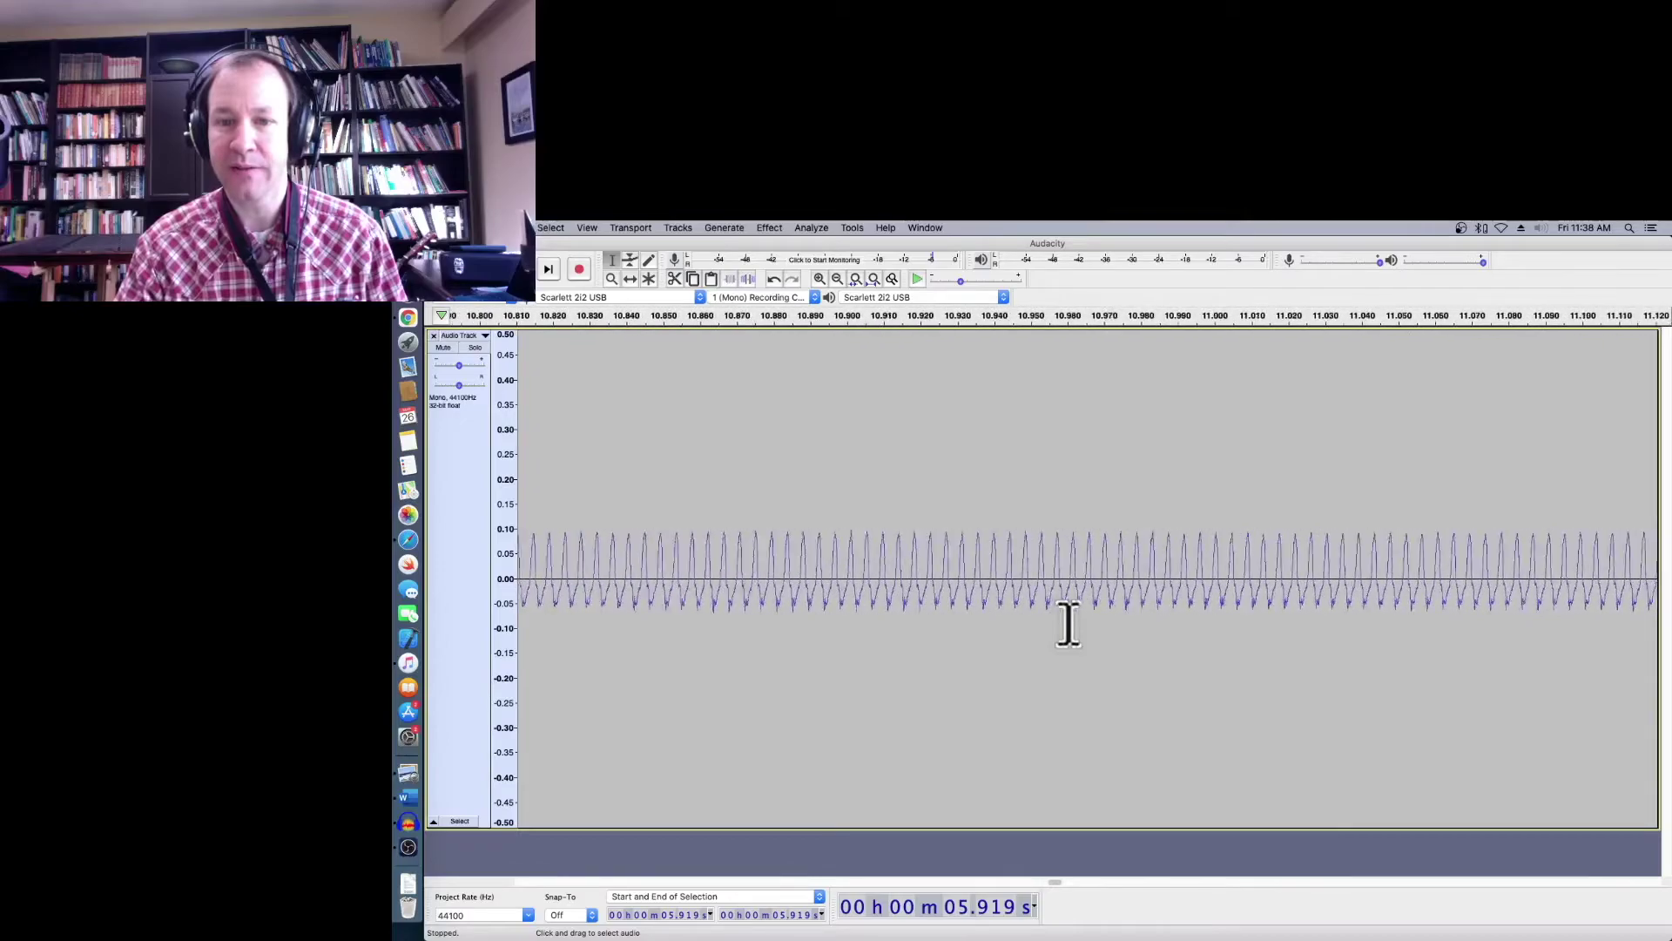
pyautogui.hscroll(8, 1069, 624)
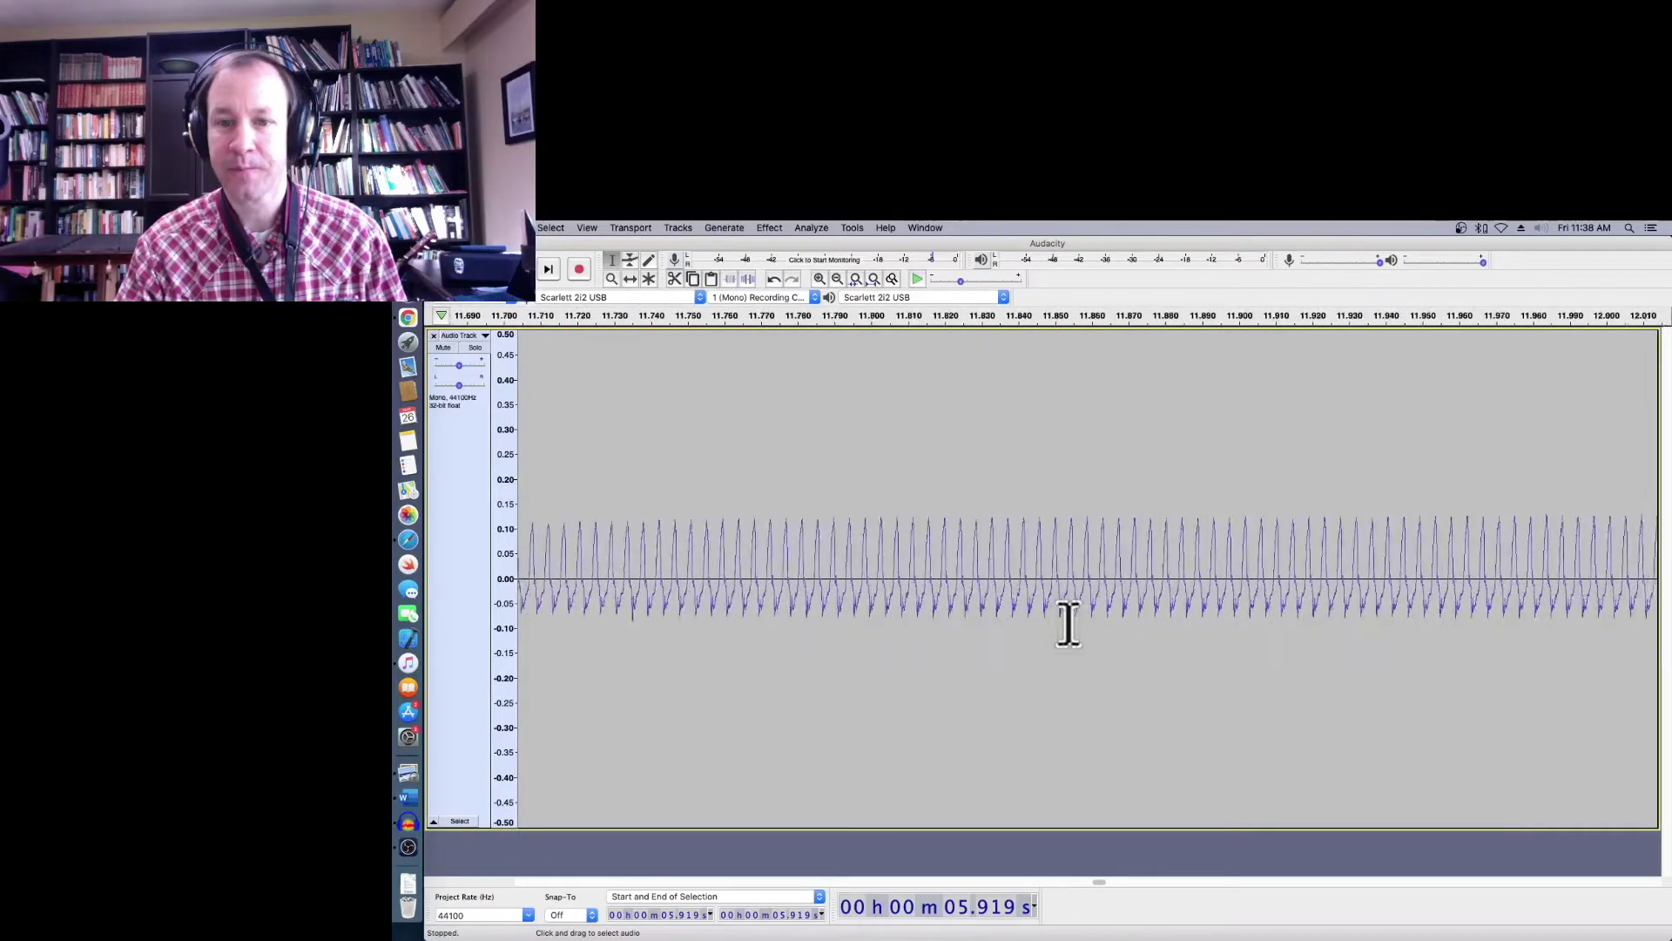
pyautogui.hscroll(20, 1068, 623)
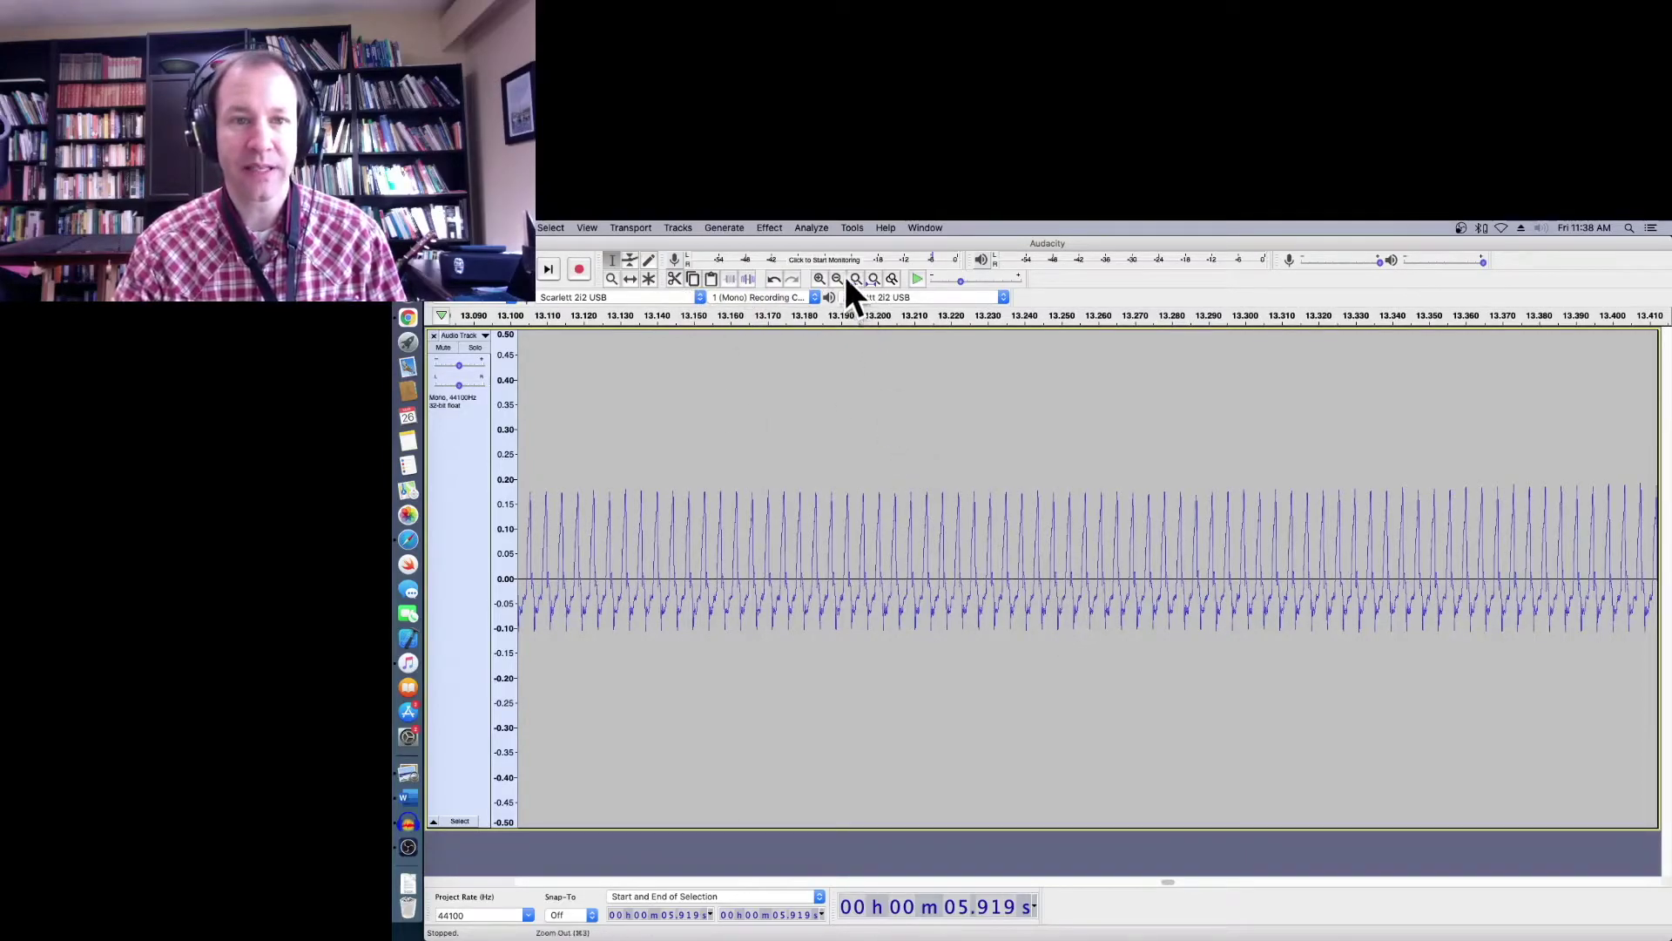
pyautogui.click(819, 278)
pyautogui.click(819, 279)
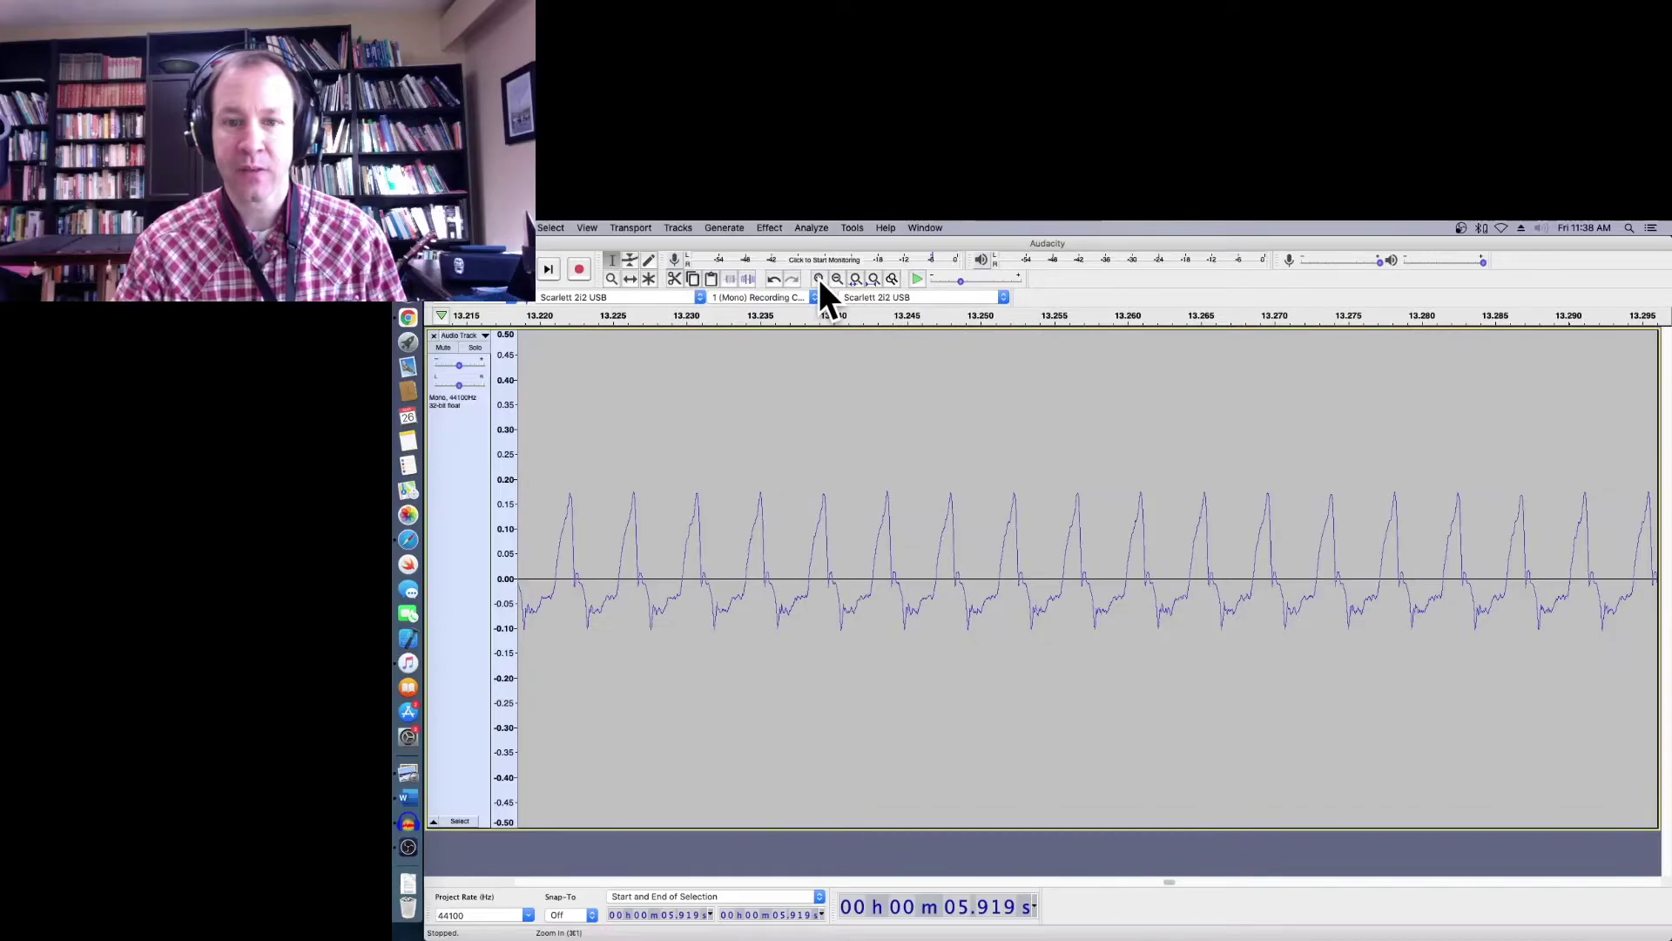
pyautogui.click(818, 278)
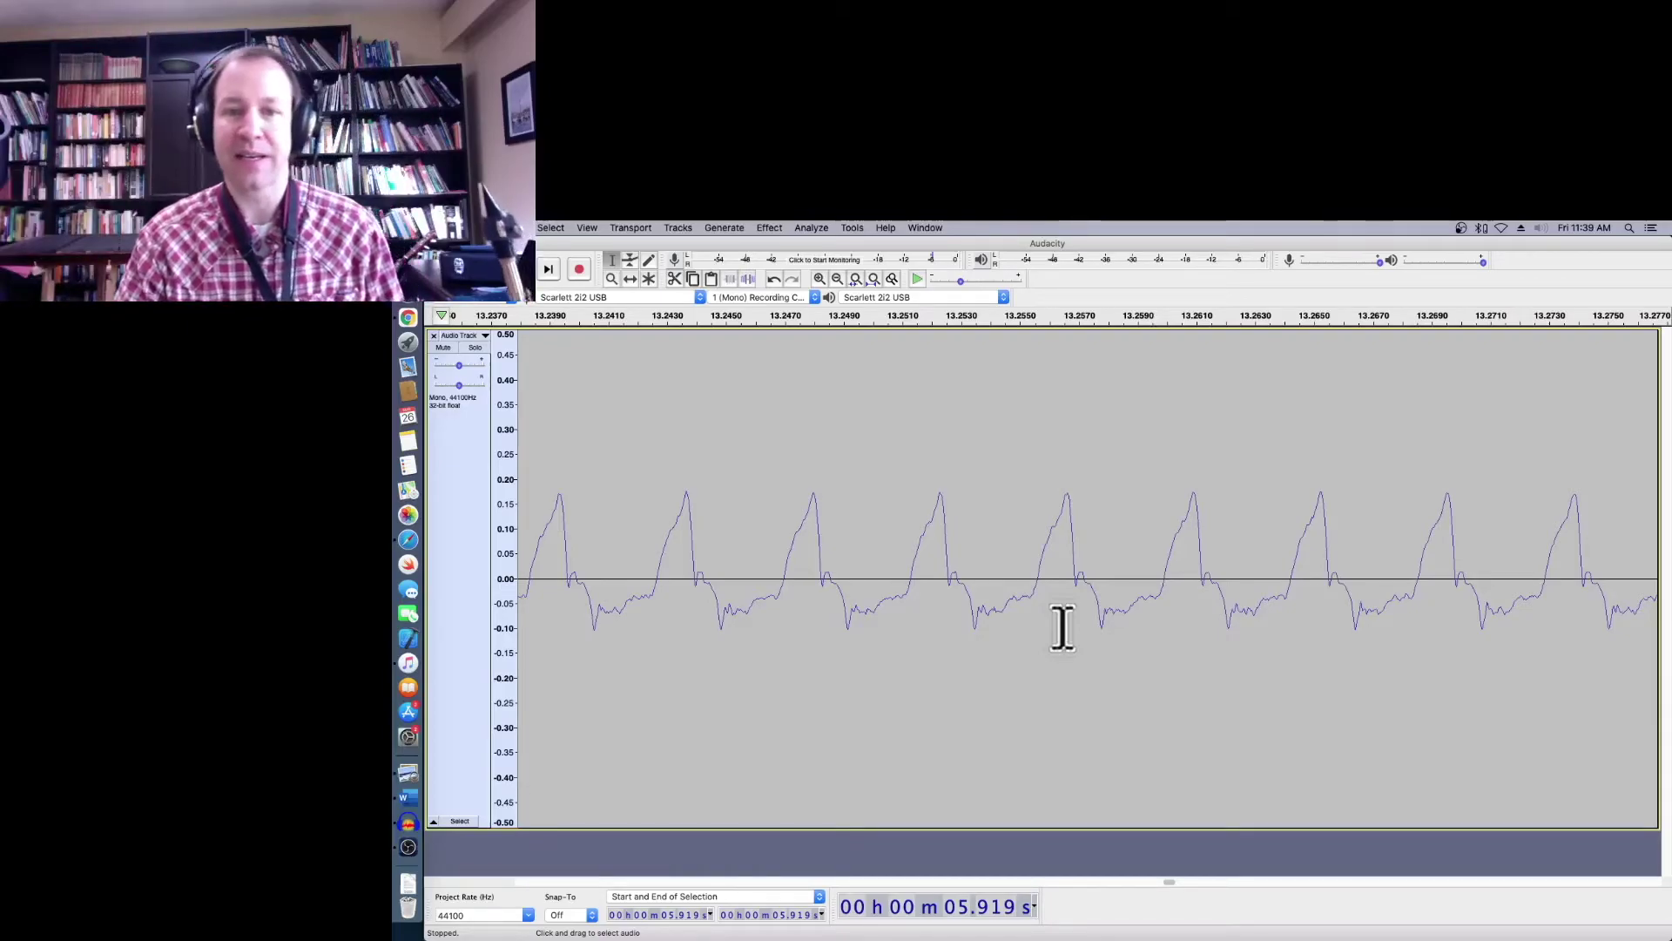
pyautogui.hscroll(10, 1049, 683)
pyautogui.hscroll(20, 1049, 683)
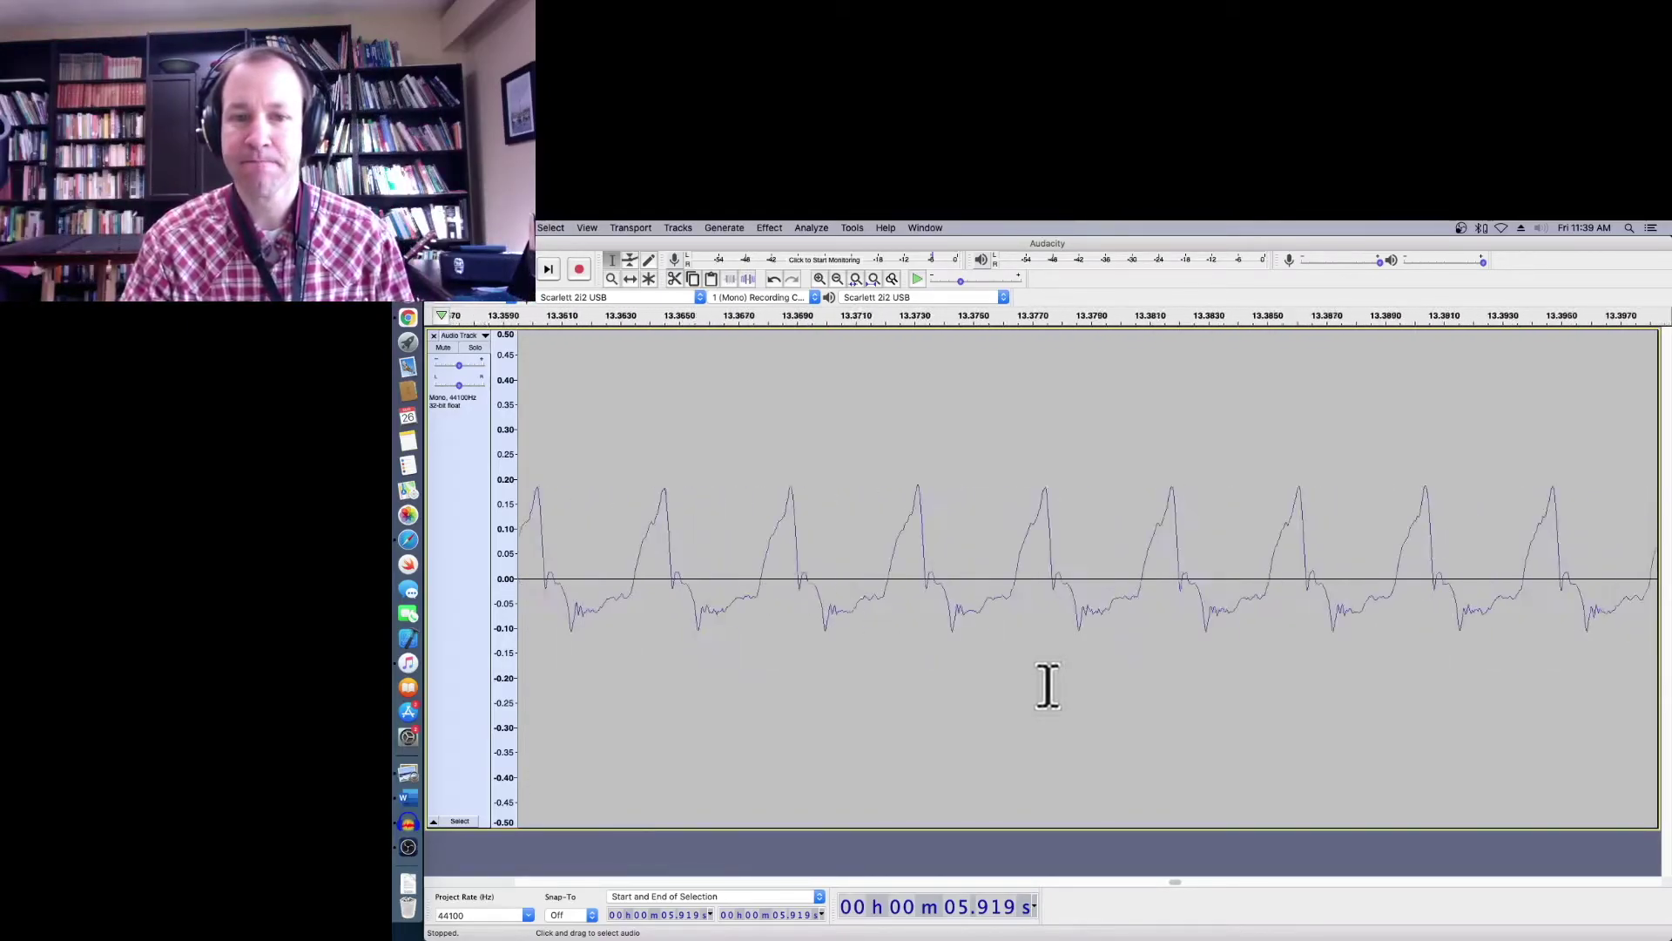
pyautogui.hscroll(20, 1048, 683)
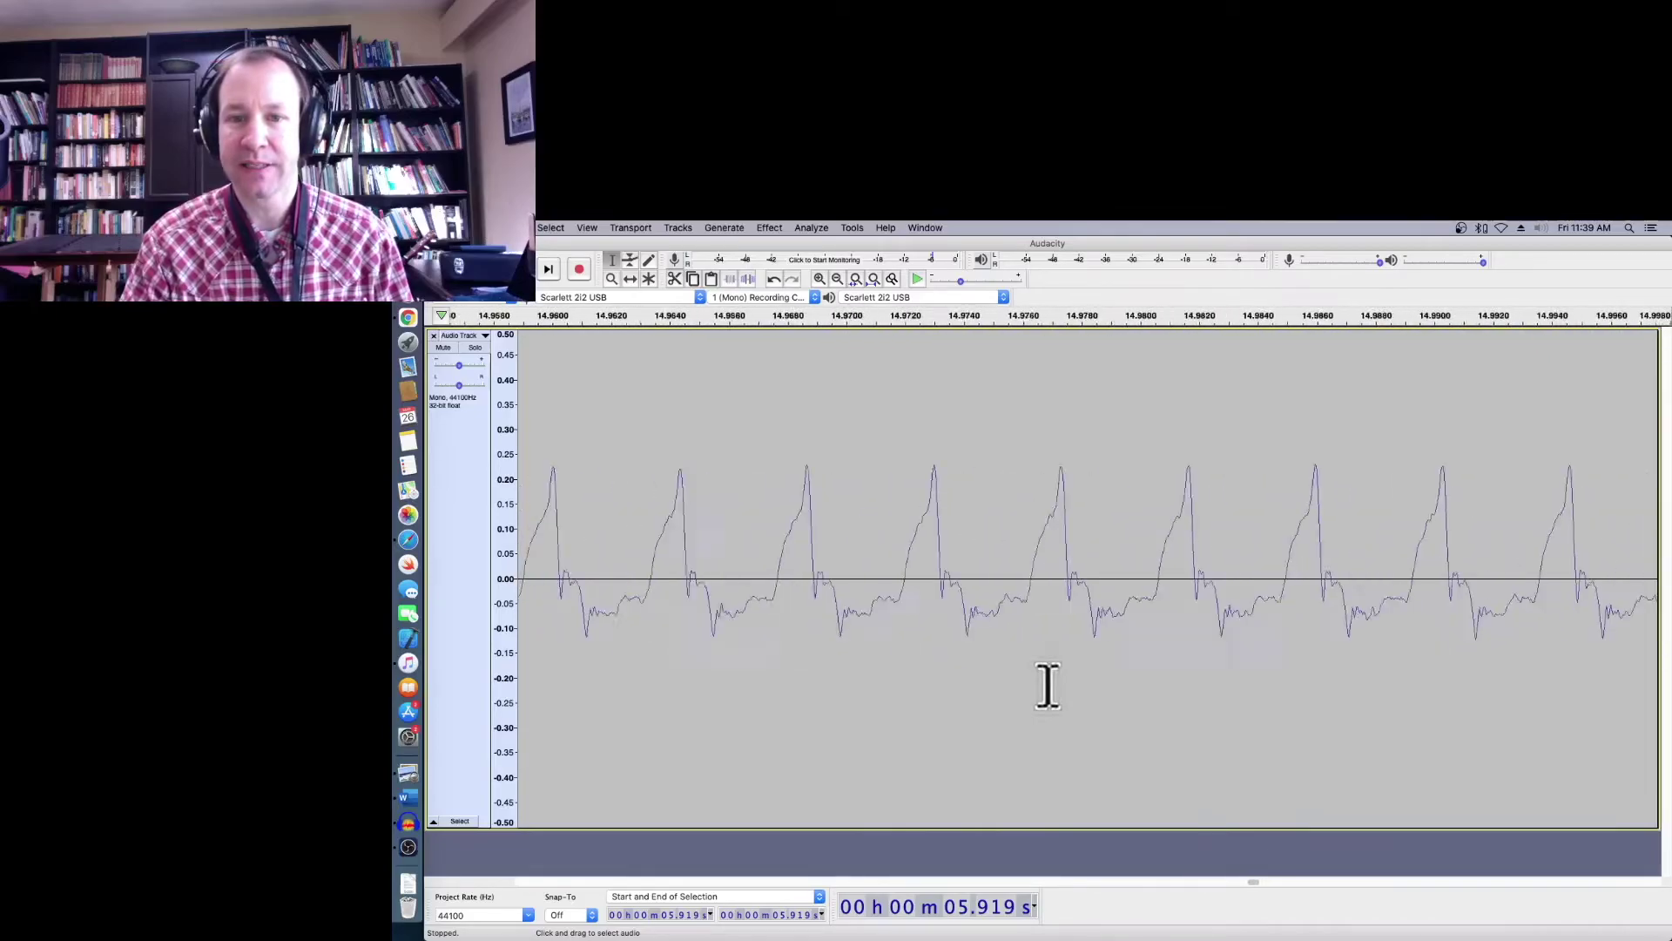
pyautogui.hscroll(10, 1049, 682)
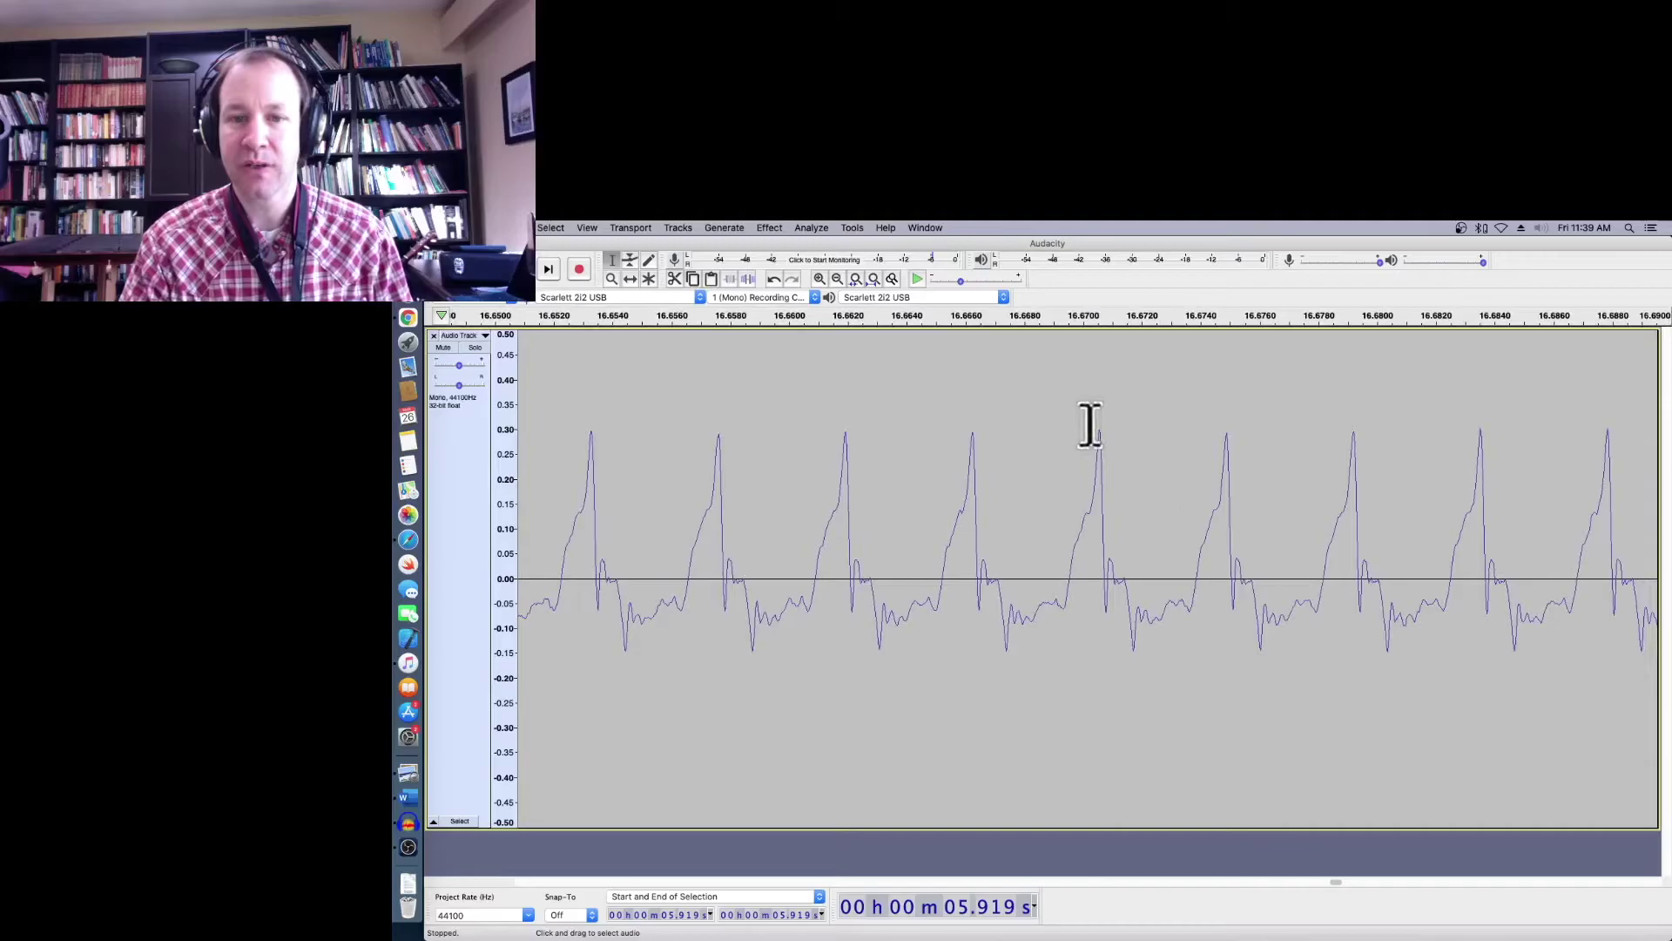
pyautogui.hscroll(7, 1118, 736)
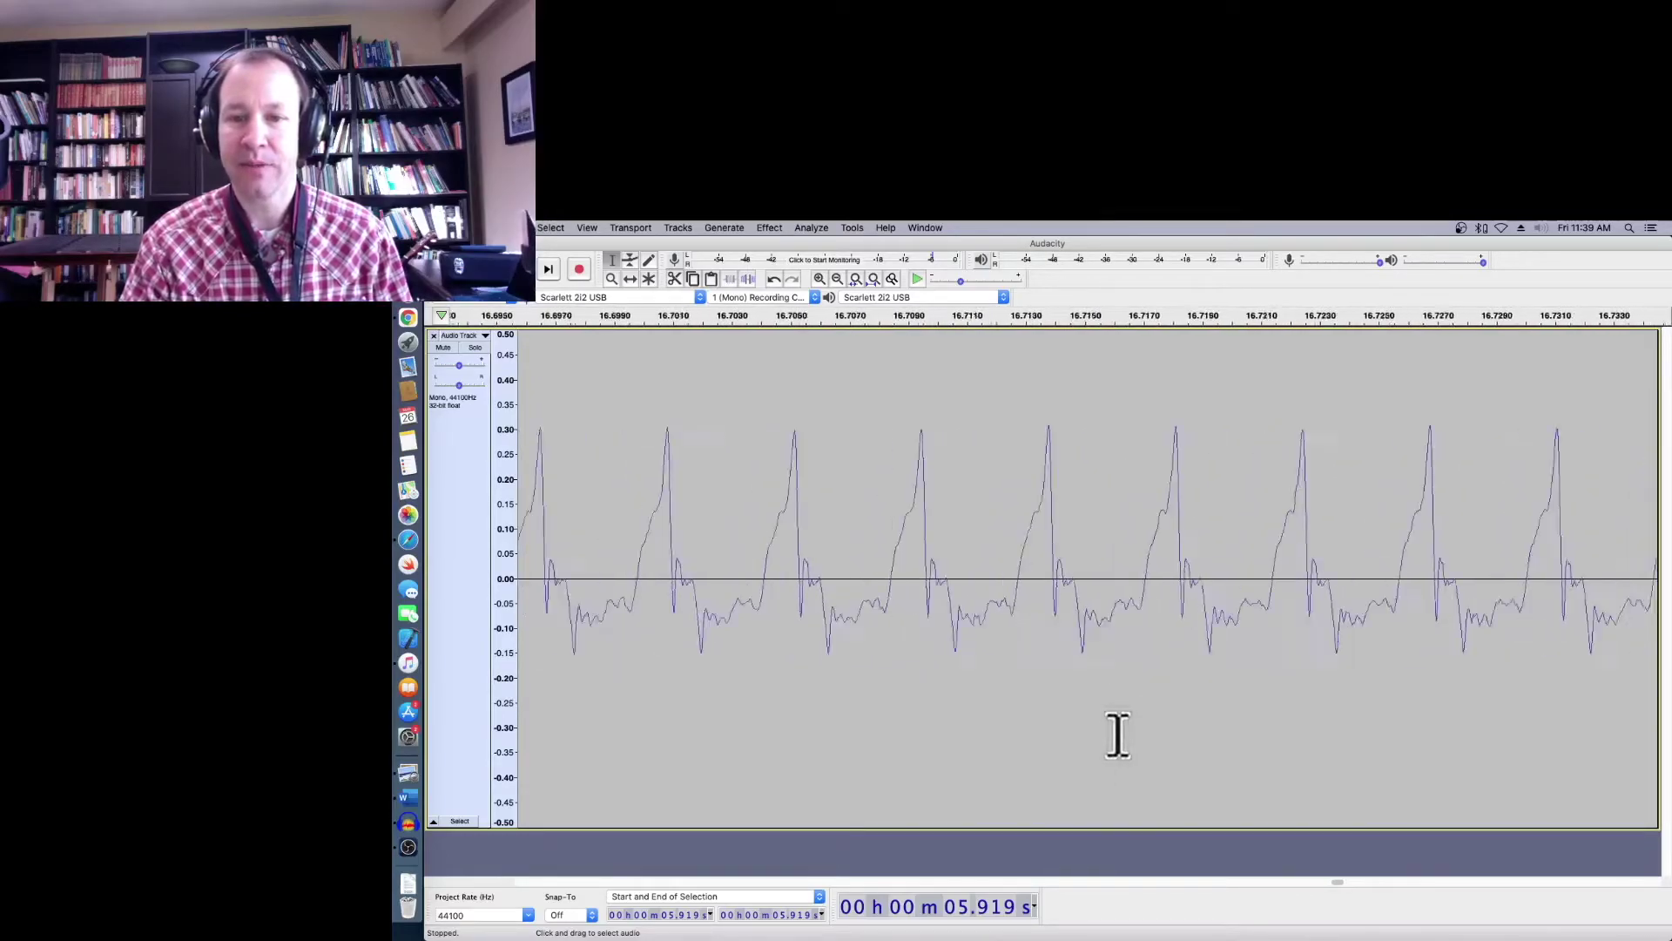
pyautogui.hscroll(3, 1119, 736)
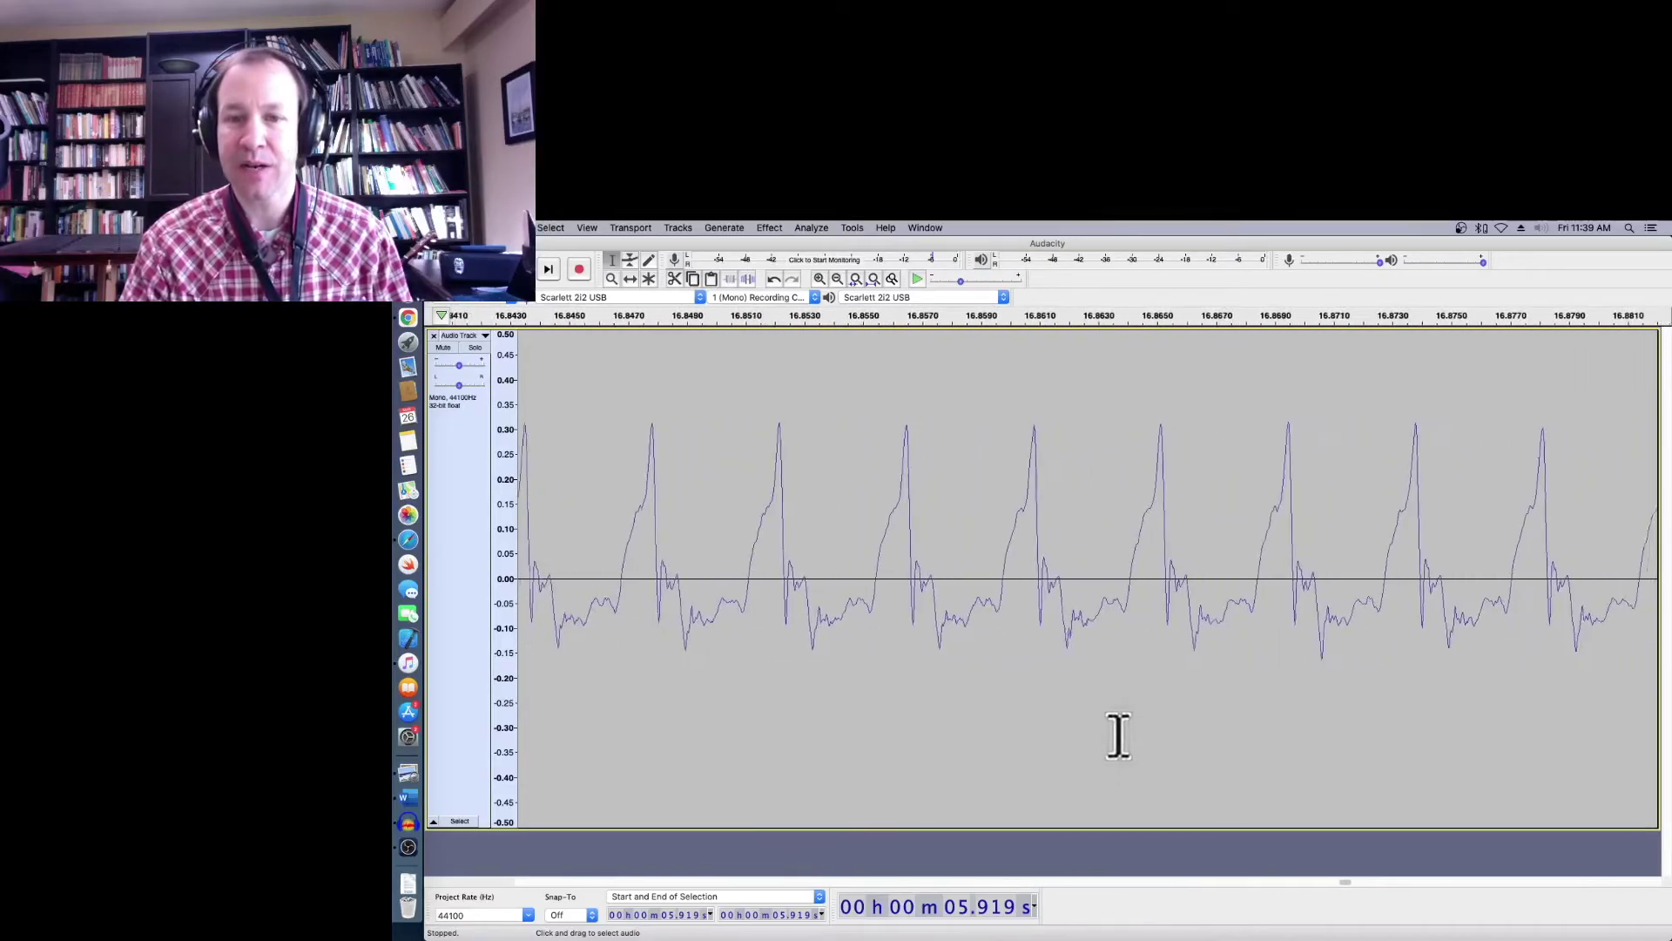
pyautogui.hscroll(6, 1287, 579)
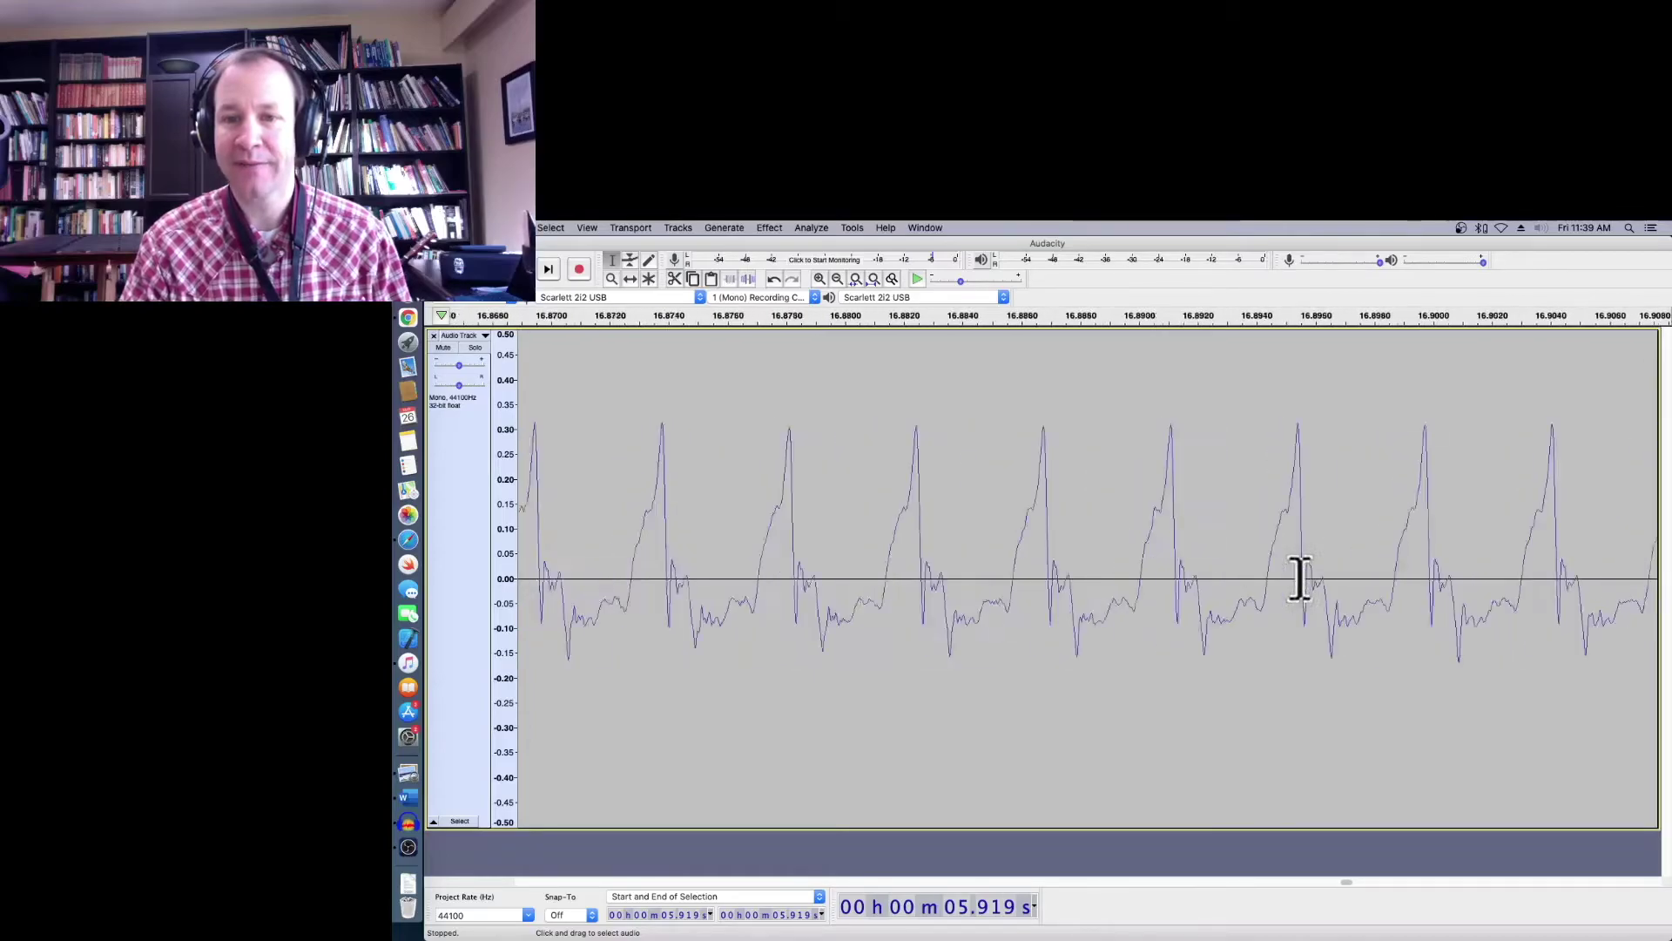
pyautogui.hscroll(4, 1306, 580)
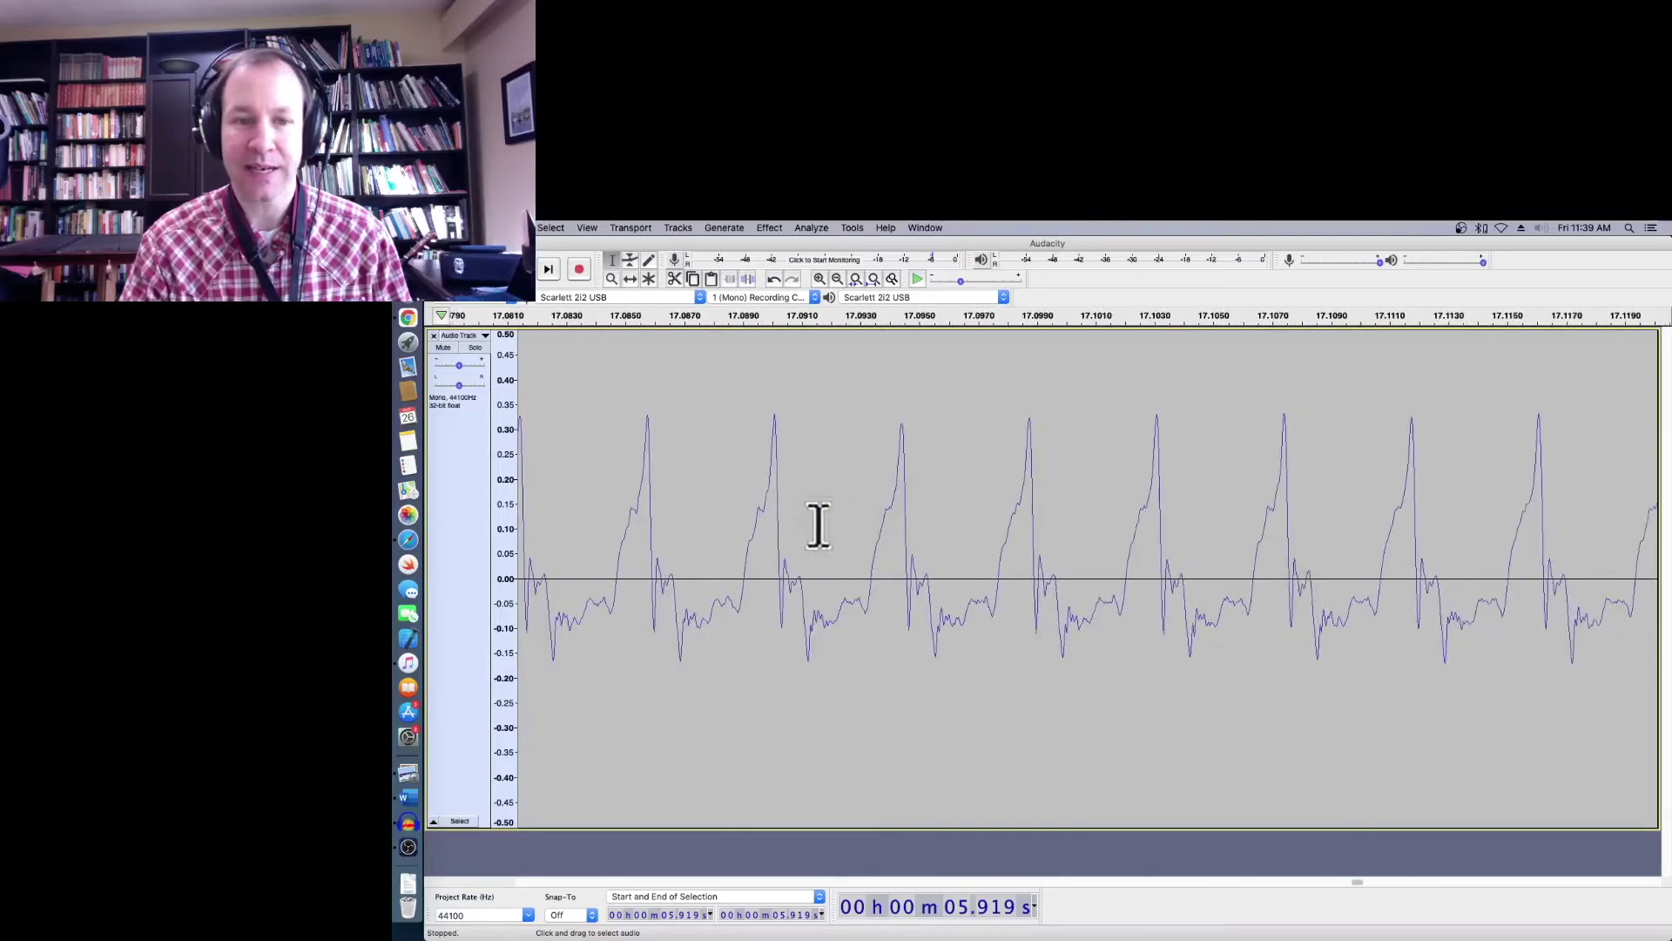
# Zoom out five steps and scroll so about 4–14 s of the crescendo is visible
pyautogui.click(837, 279)
pyautogui.click(838, 279)
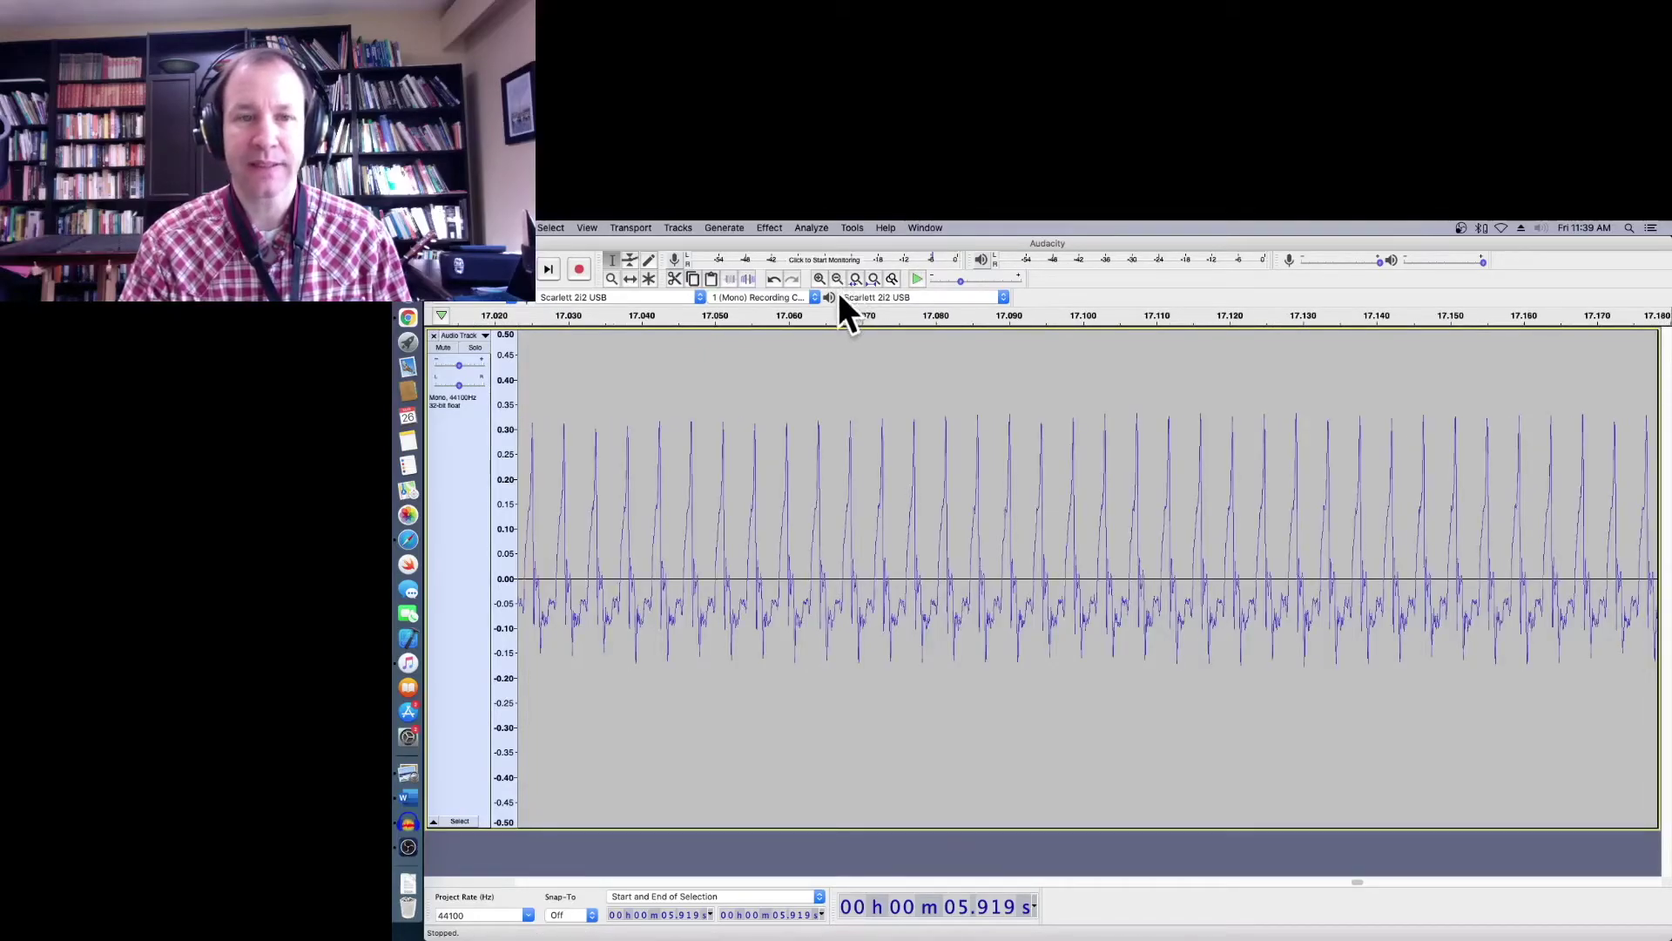
pyautogui.click(837, 279)
pyautogui.click(837, 279)
pyautogui.click(837, 278)
pyautogui.click(837, 278)
pyautogui.click(837, 279)
pyautogui.click(837, 278)
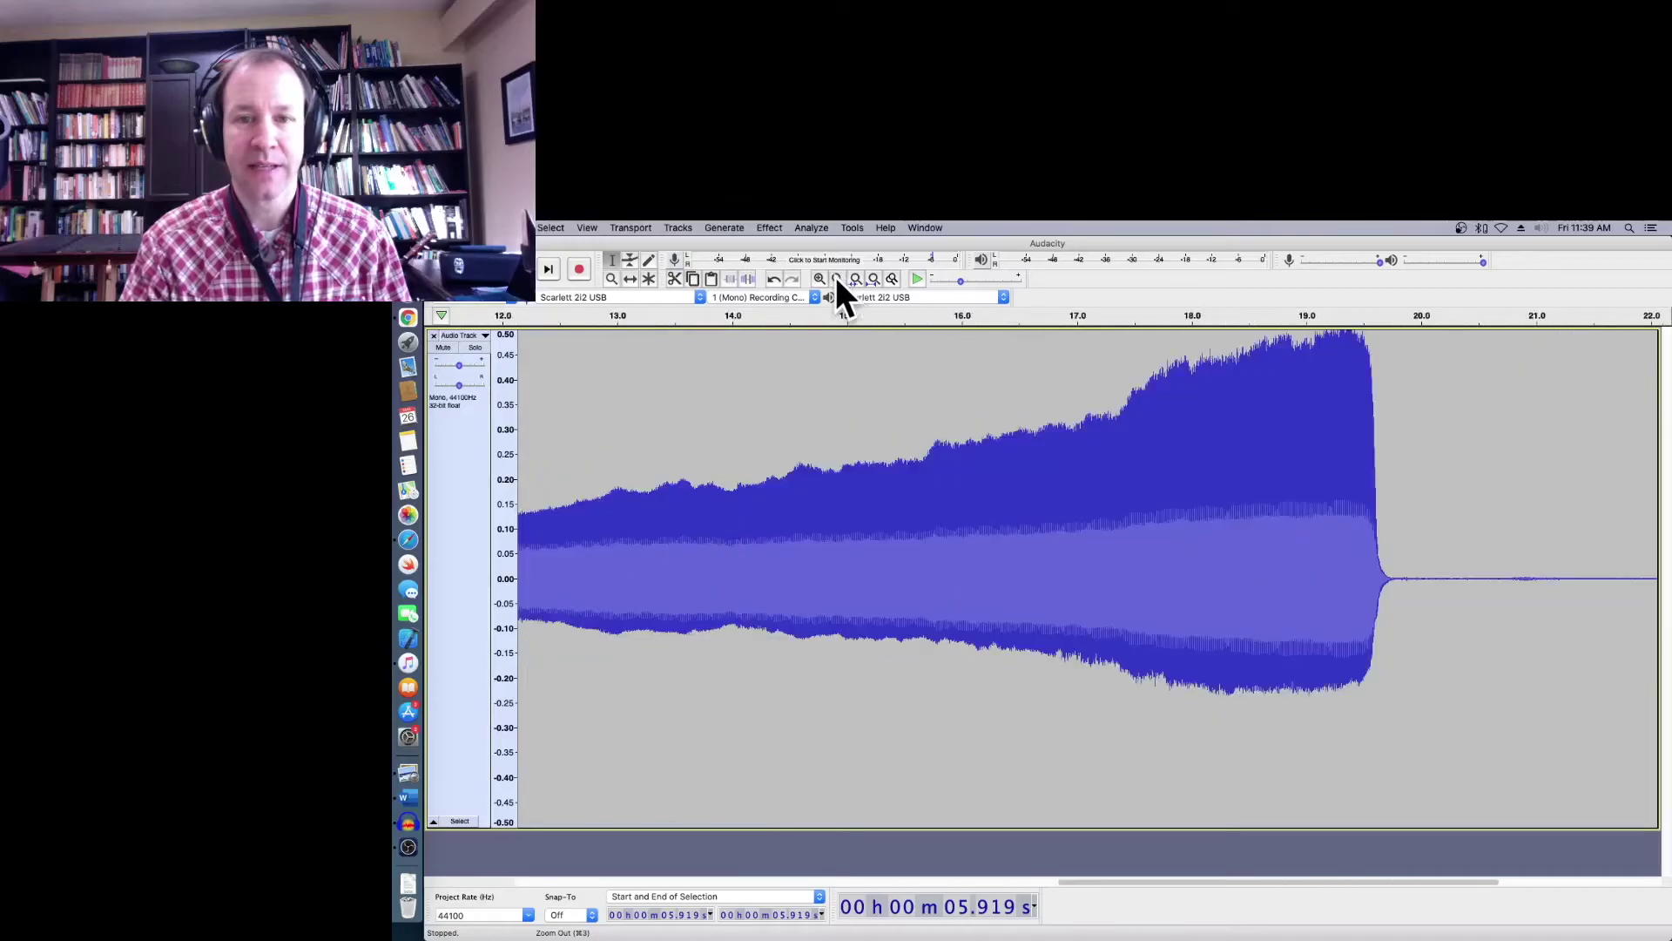
pyautogui.hscroll(-10, 923, 551)
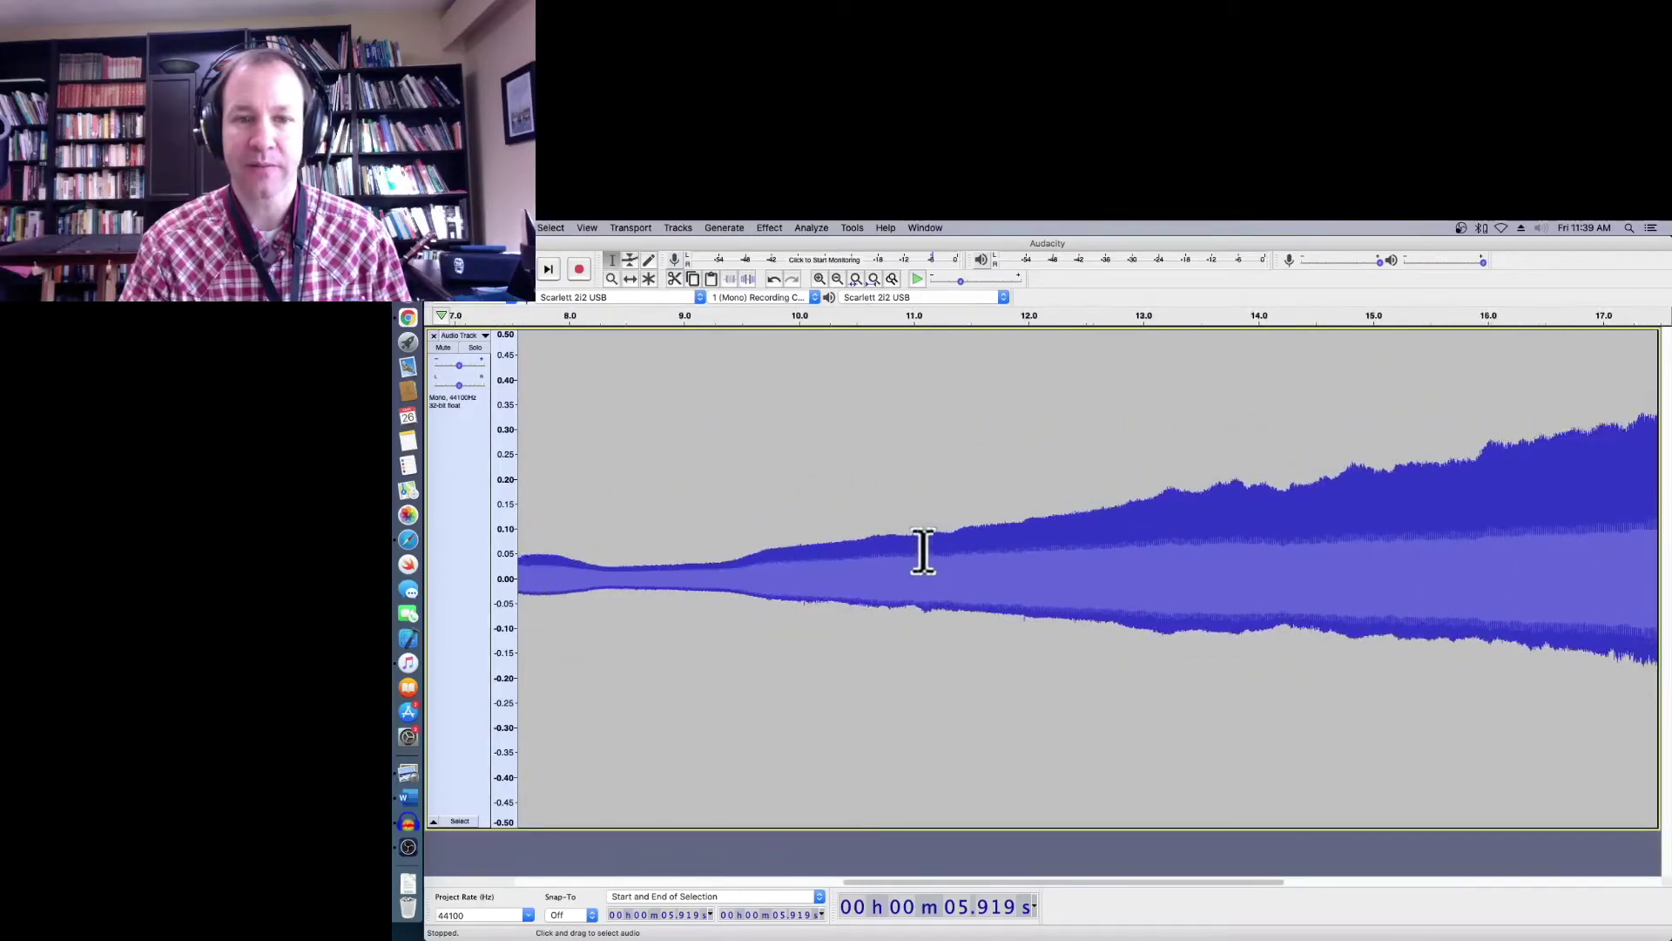
pyautogui.hscroll(-6, 836, 575)
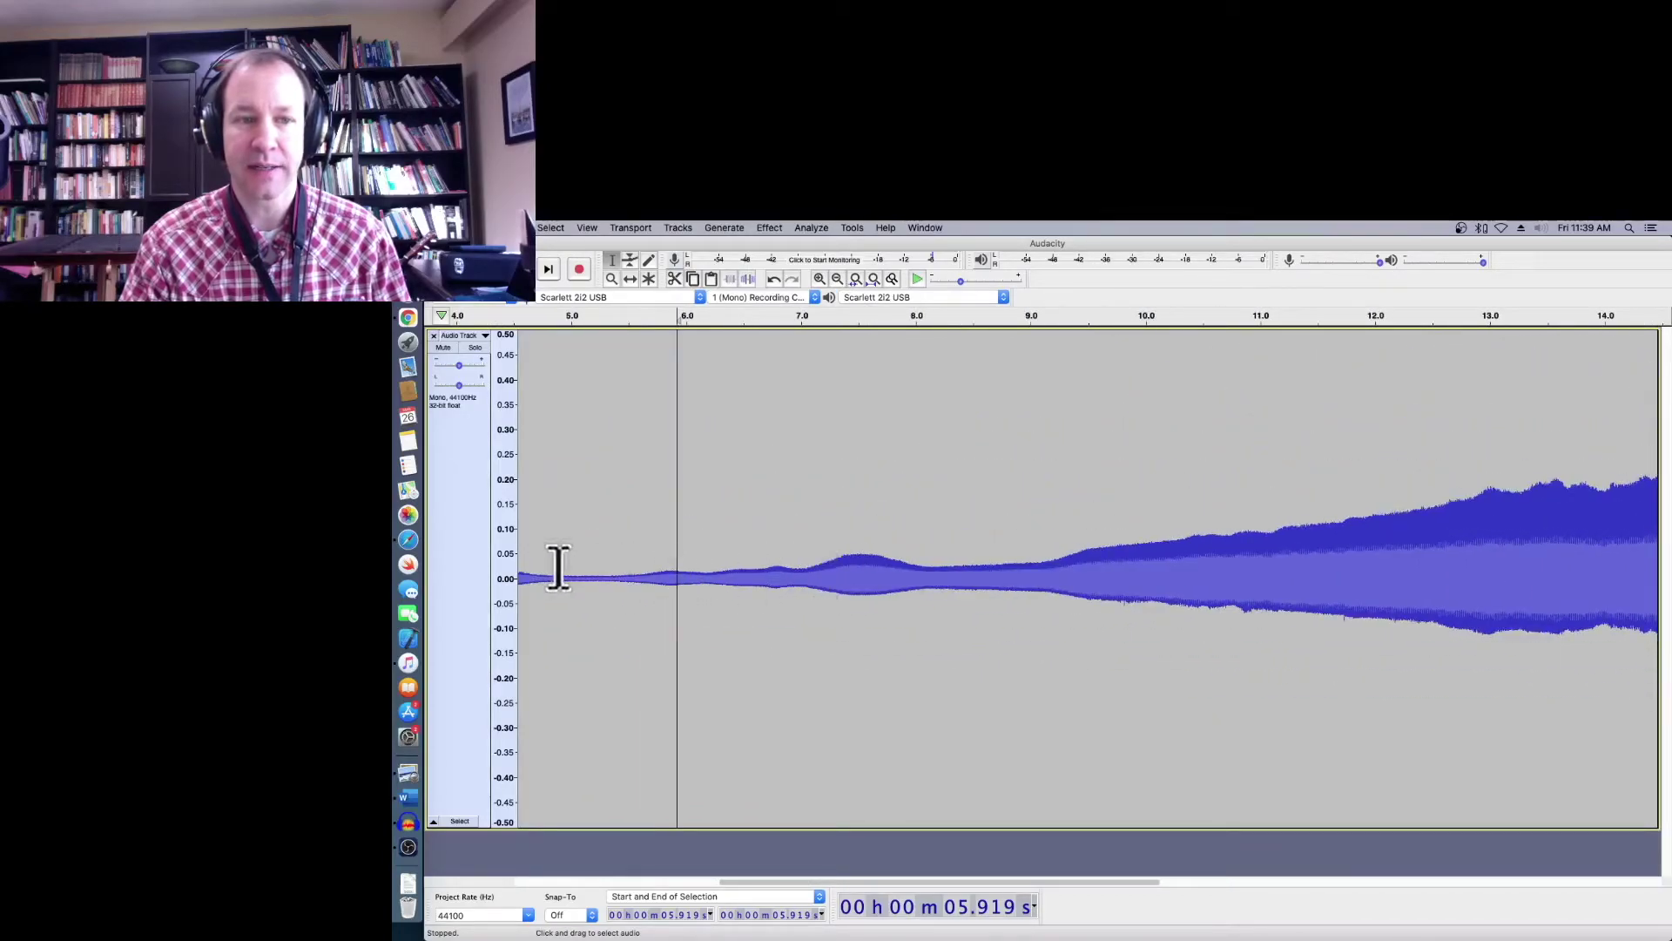
# Plot the spectrum of the 4.9–5.5 s slice, move the window aside, and select 6.1–6.85 s
pyautogui.moveTo(559, 568); pyautogui.dragTo(630, 568)
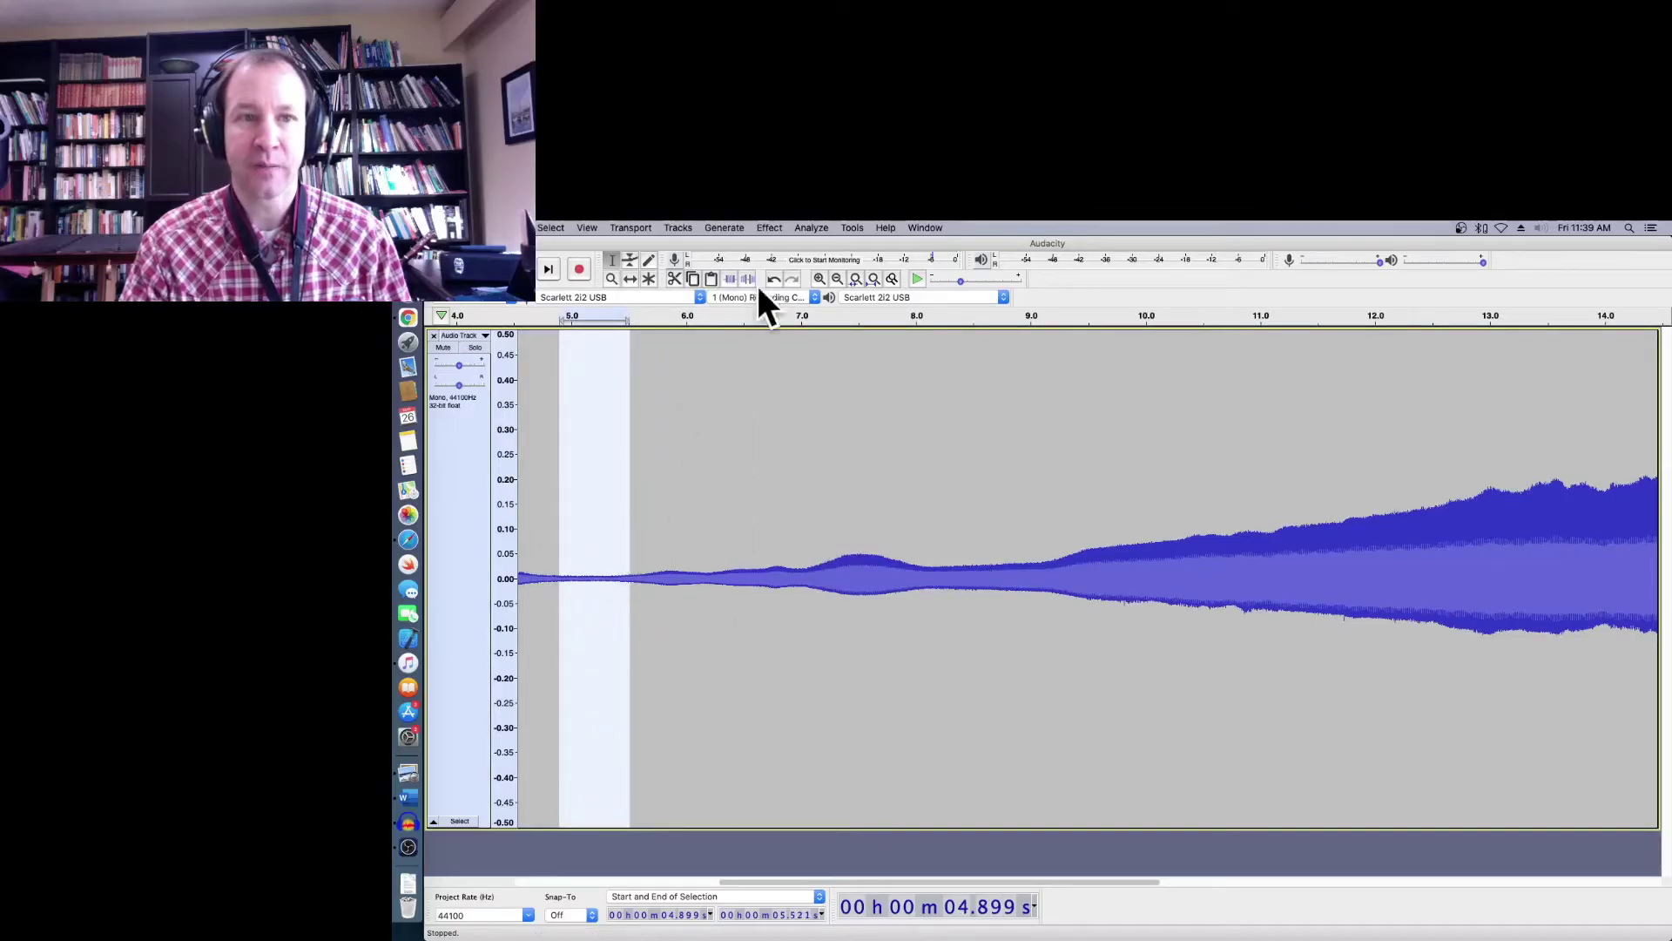
pyautogui.click(813, 229)
pyautogui.click(814, 278)
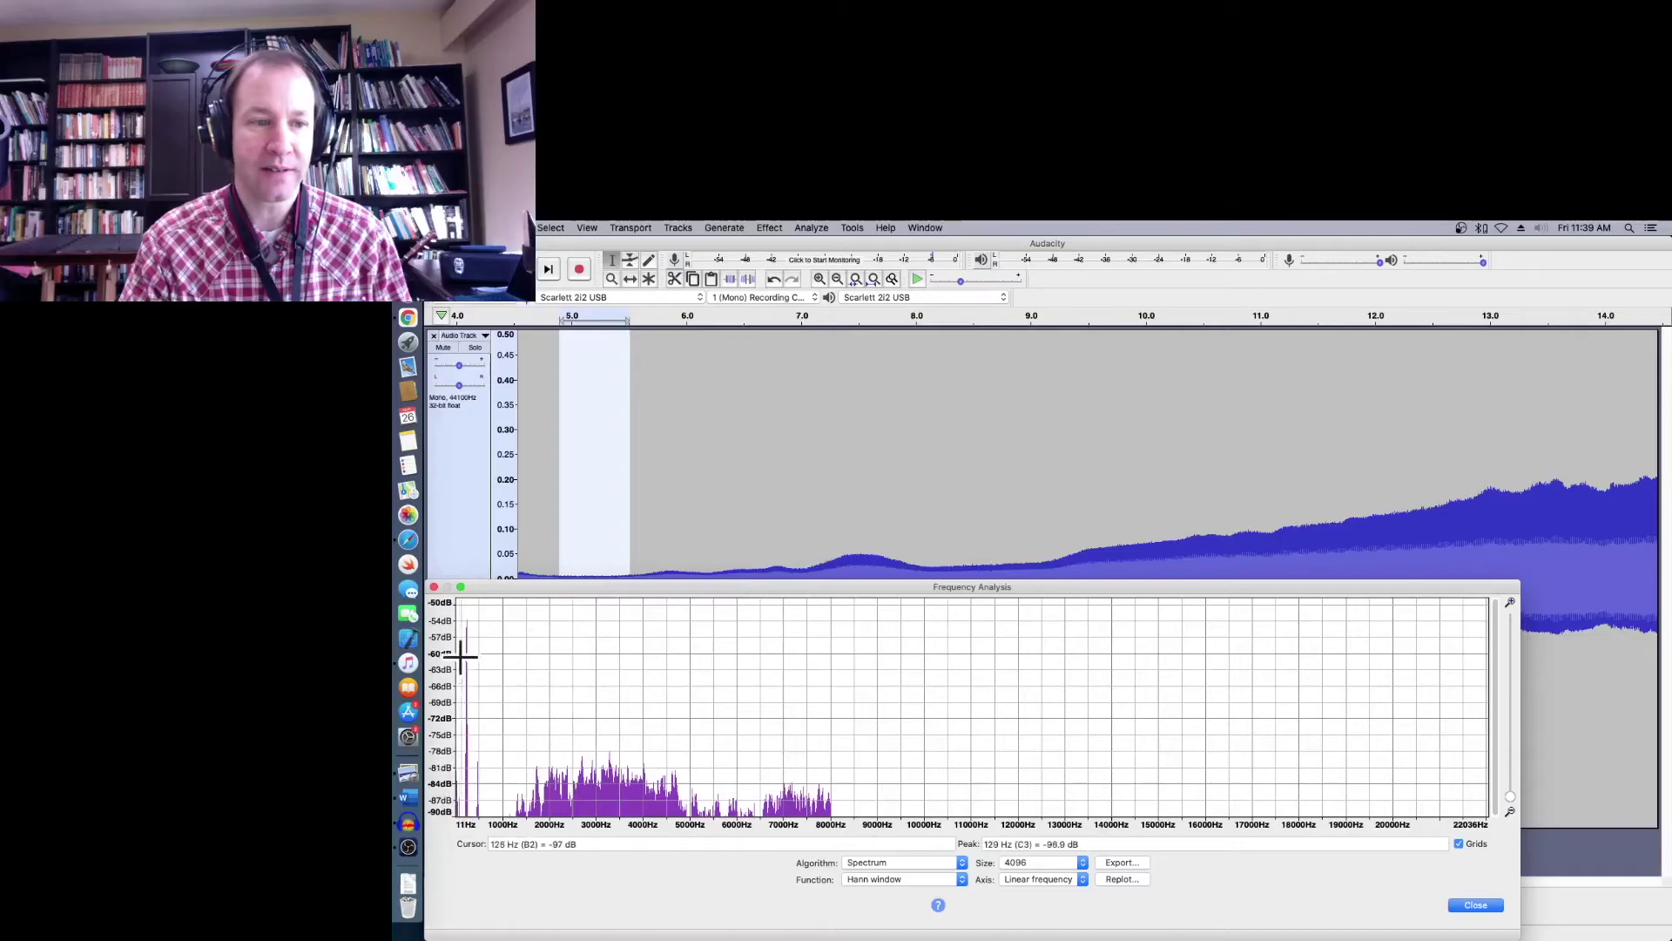
pyautogui.moveTo(691, 588); pyautogui.dragTo(1036, 656)
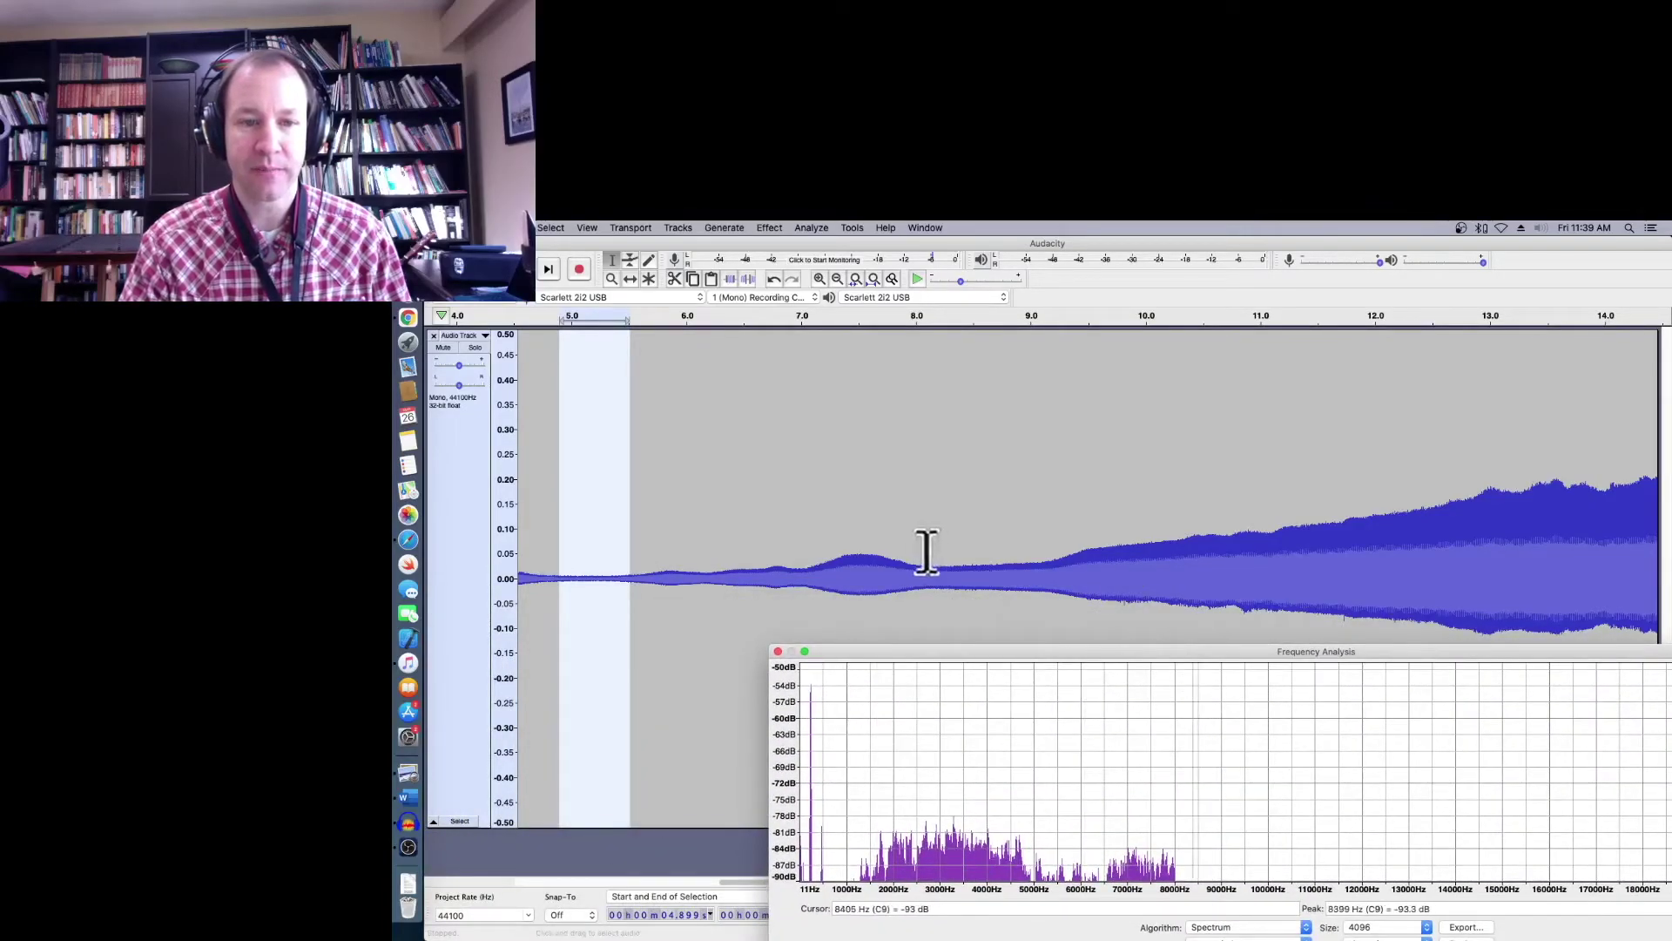
pyautogui.moveTo(694, 581); pyautogui.dragTo(786, 579)
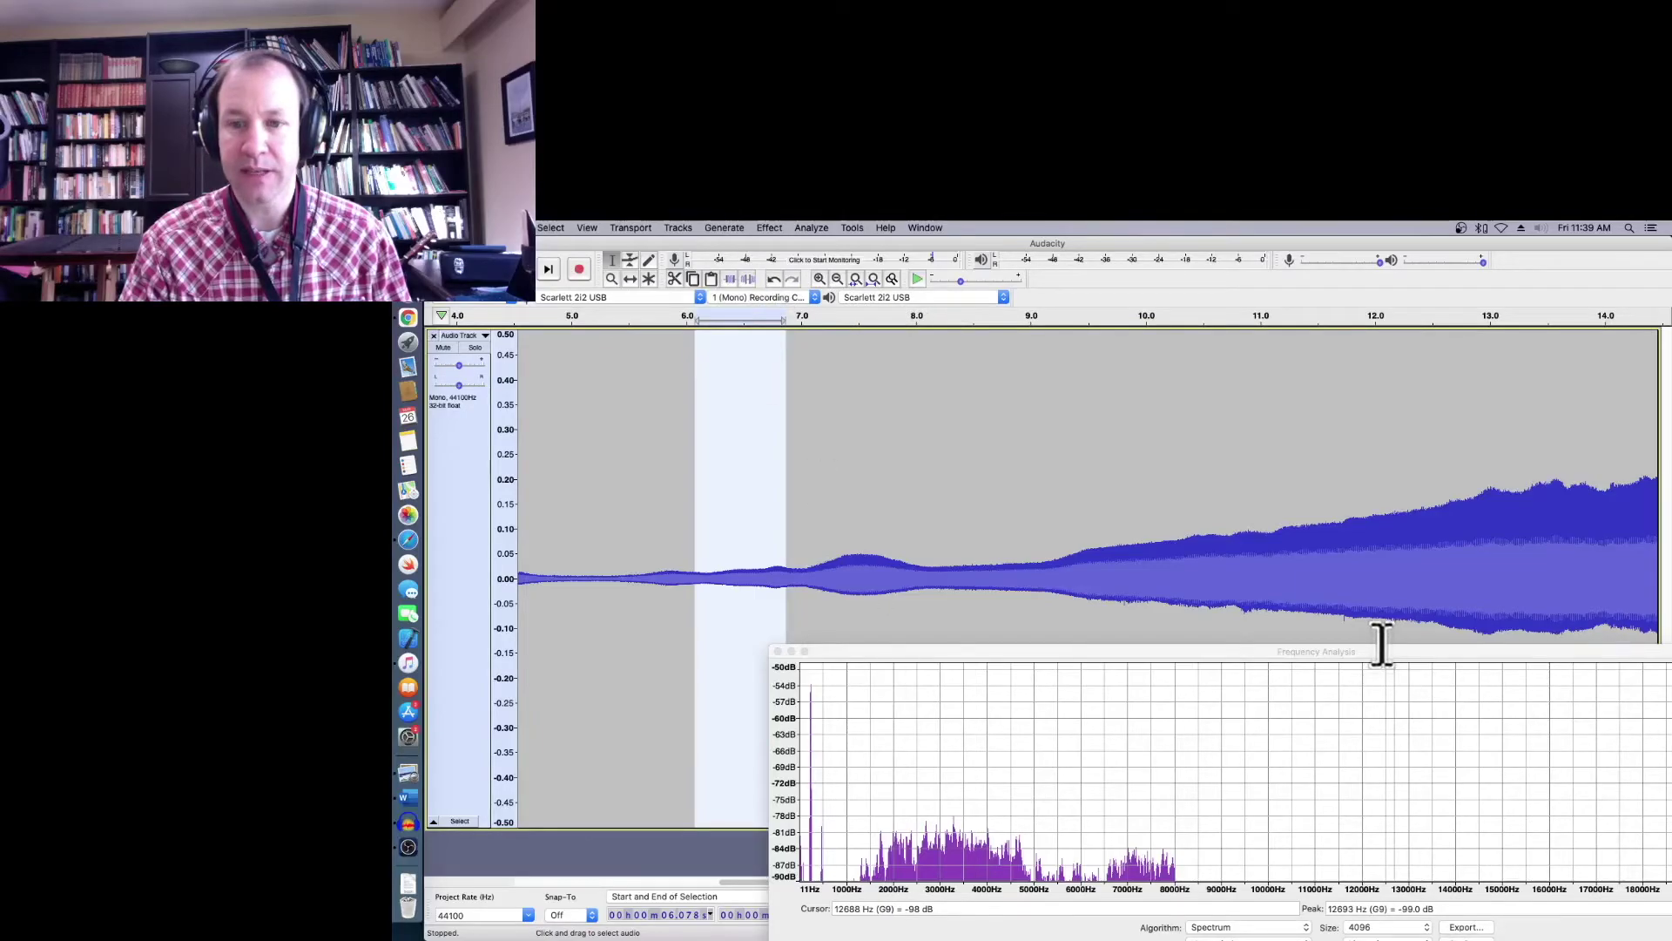
# Replot the spectrum for the 6.1–6.85 s and 8.2–8.9 s slices, repositioning the window
pyautogui.moveTo(1382, 649); pyautogui.dragTo(1349, 540)
pyautogui.click(1433, 832)
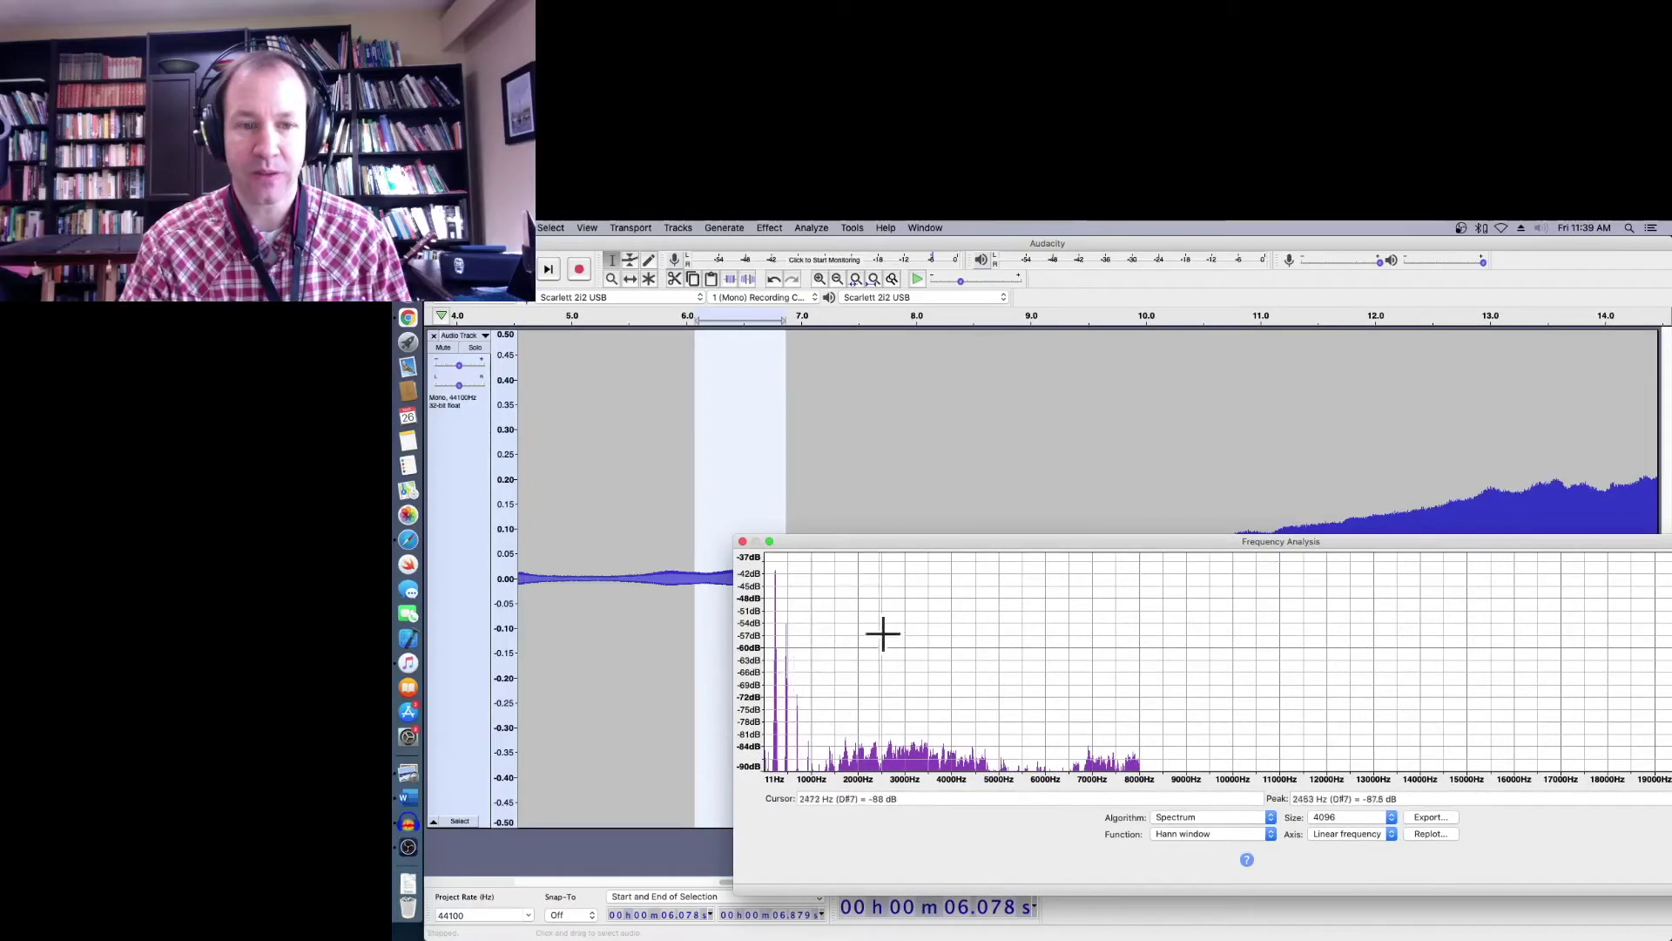
pyautogui.moveTo(1004, 544); pyautogui.dragTo(864, 627)
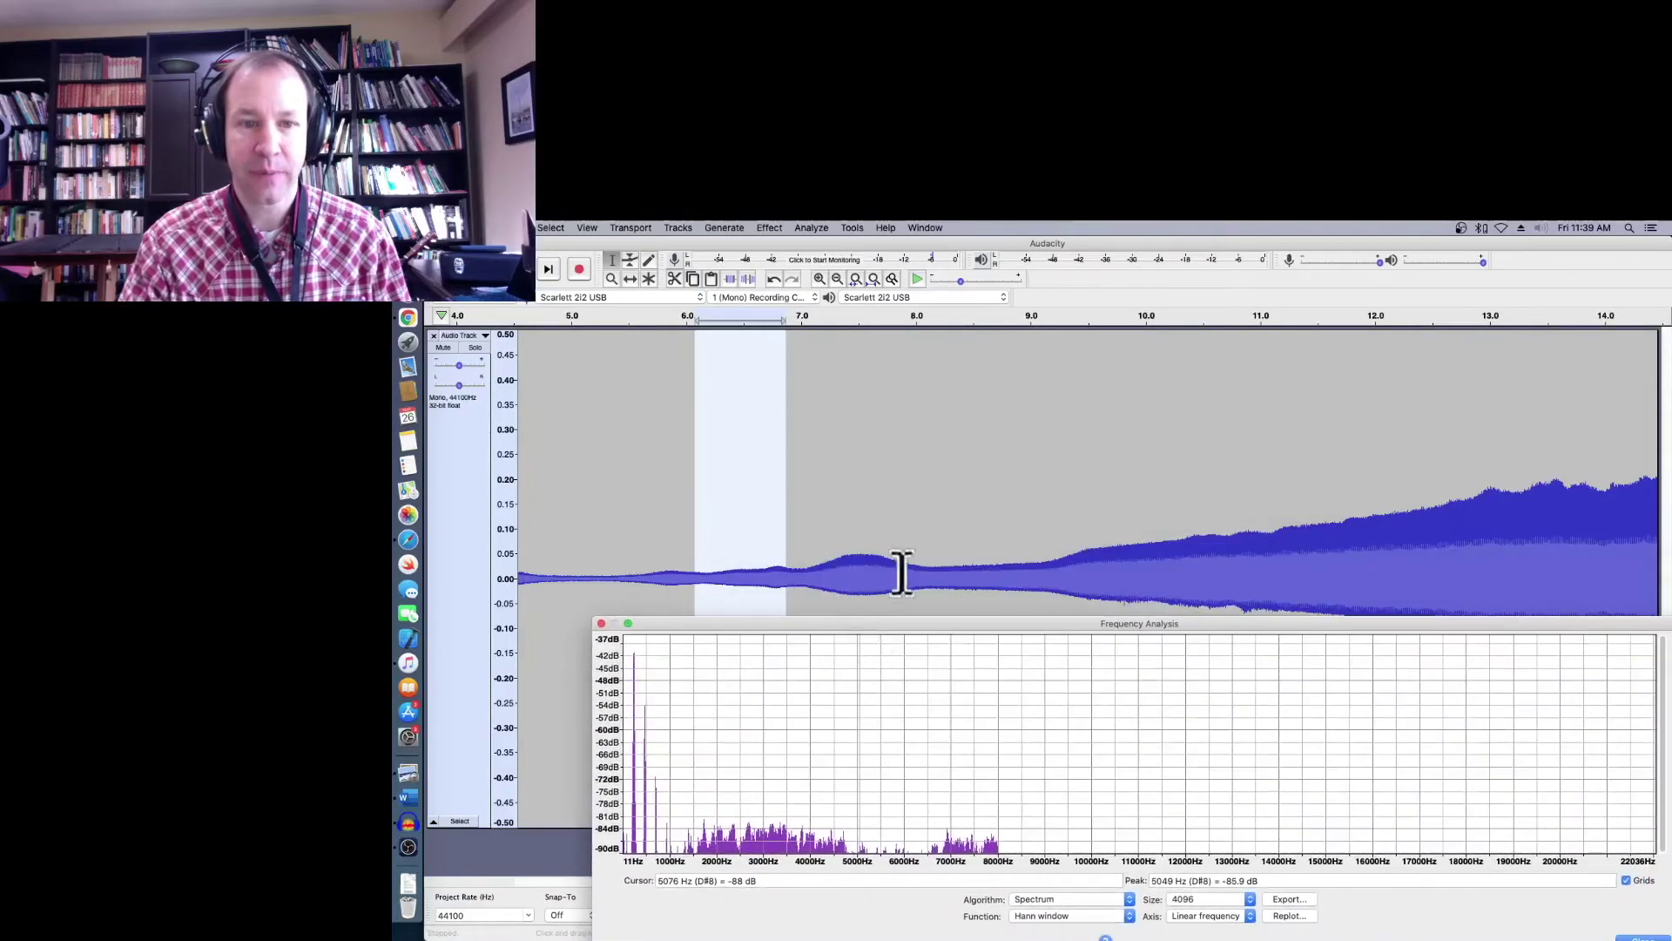
pyautogui.moveTo(938, 566); pyautogui.dragTo(1019, 570)
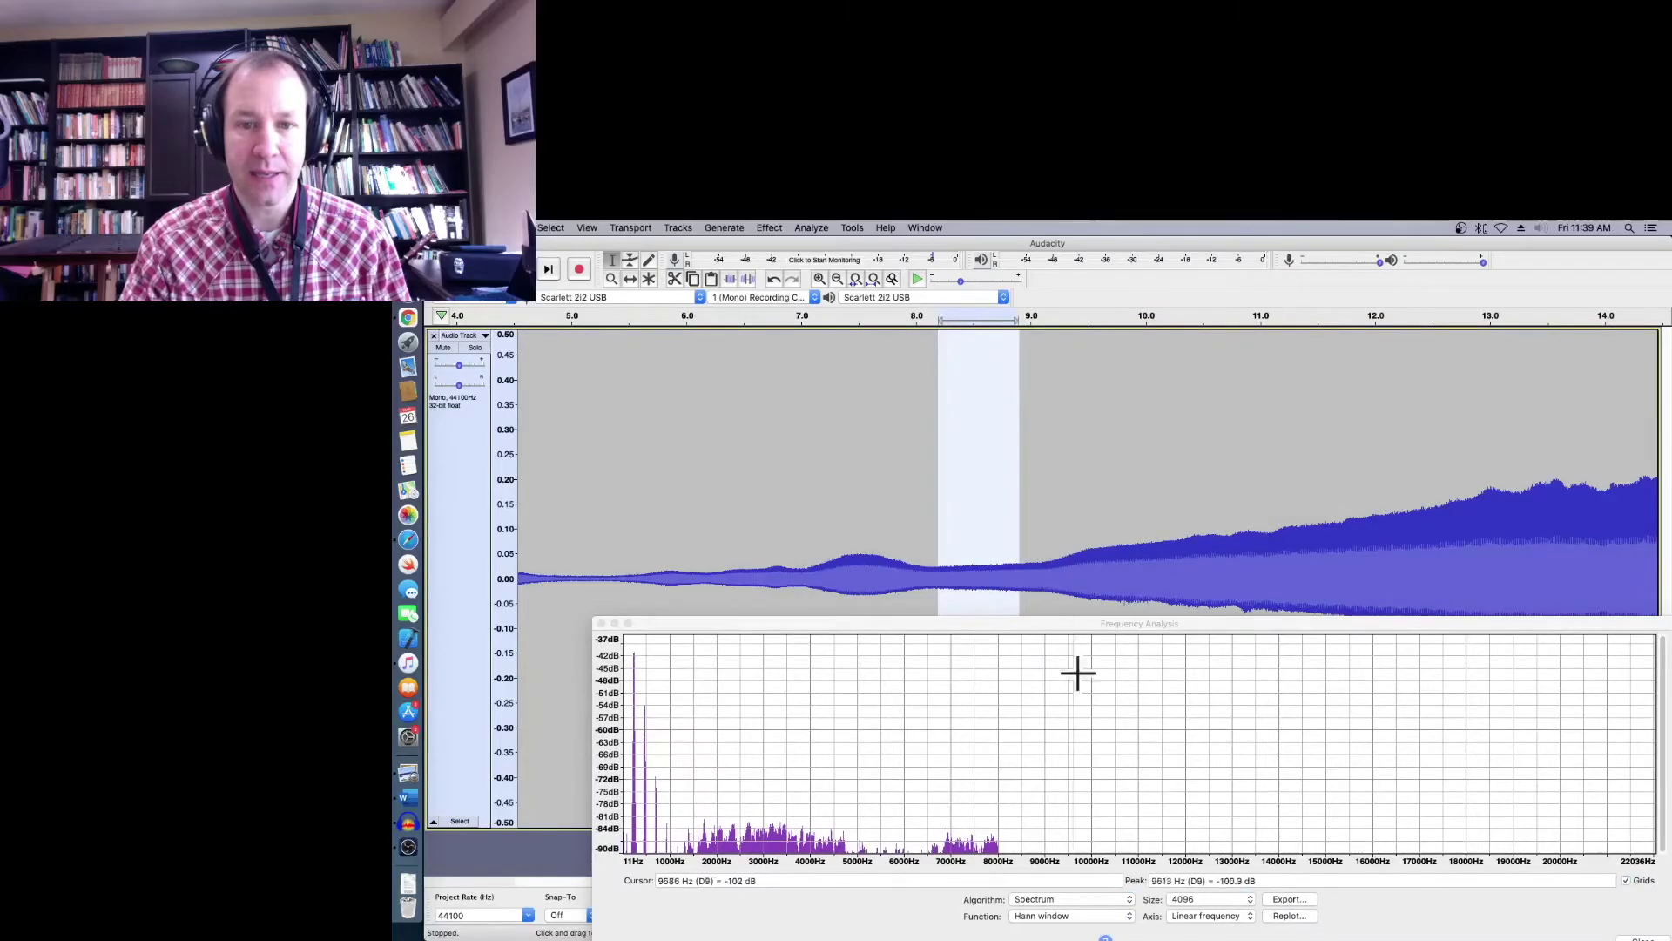
pyautogui.click(1289, 915)
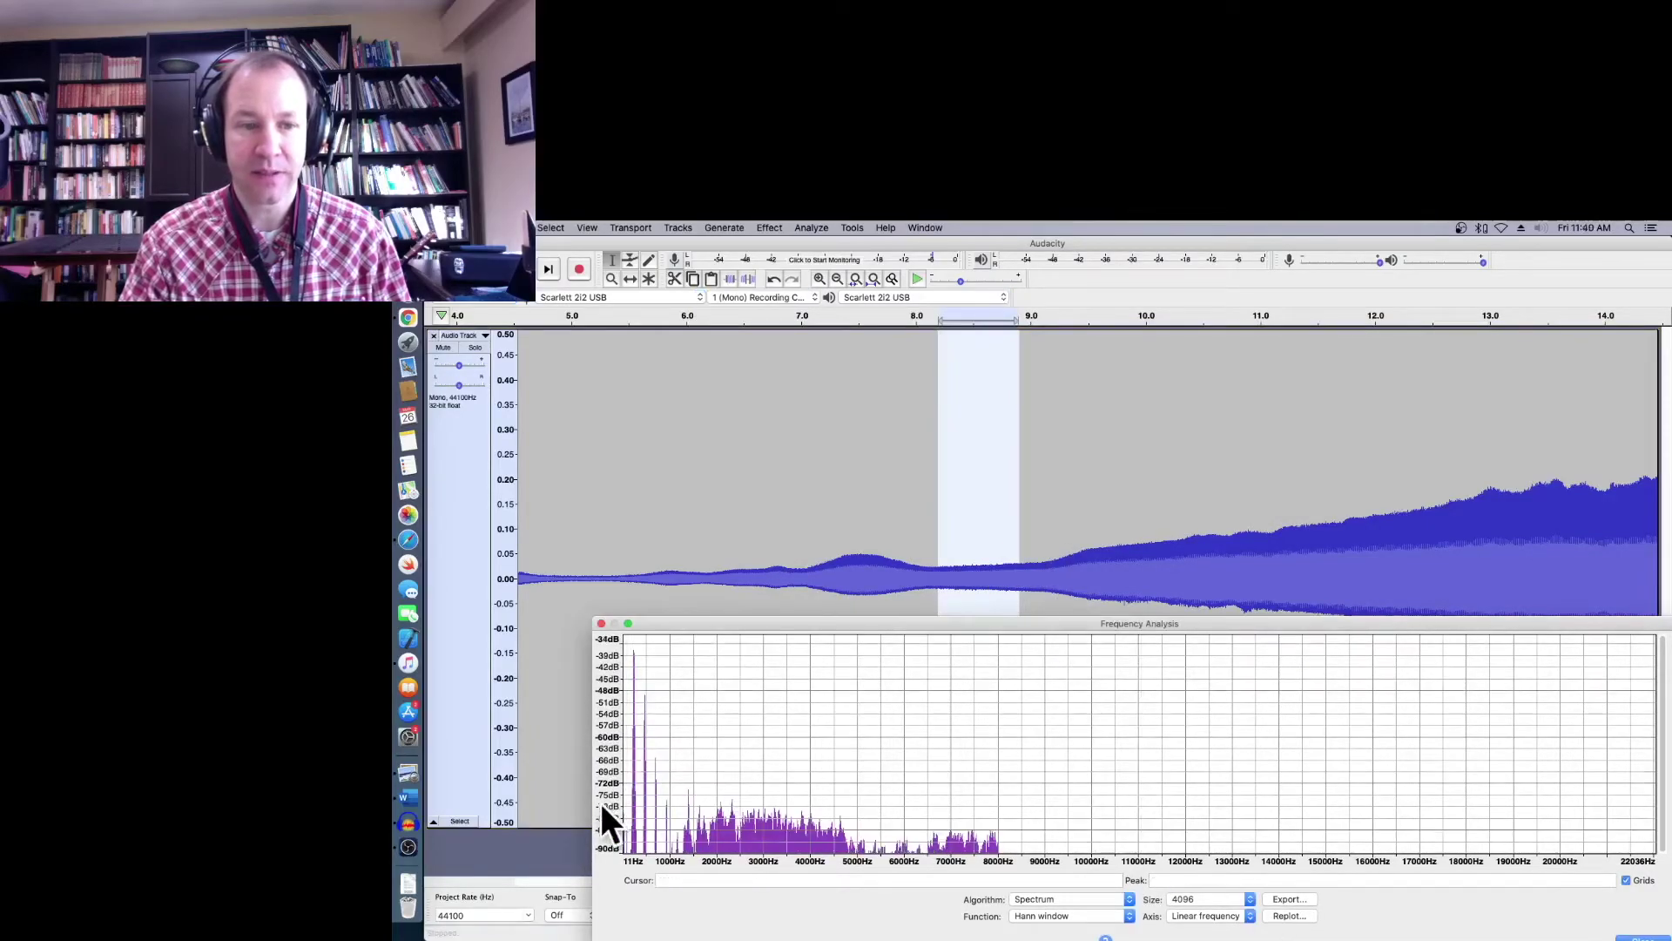
# Replot the spectrum for the 9.1–9.45 s, 9.8–10.2 s and 11.2–11.9 s slices
pyautogui.moveTo(1044, 566); pyautogui.dragTo(1084, 567)
pyautogui.click(1303, 920)
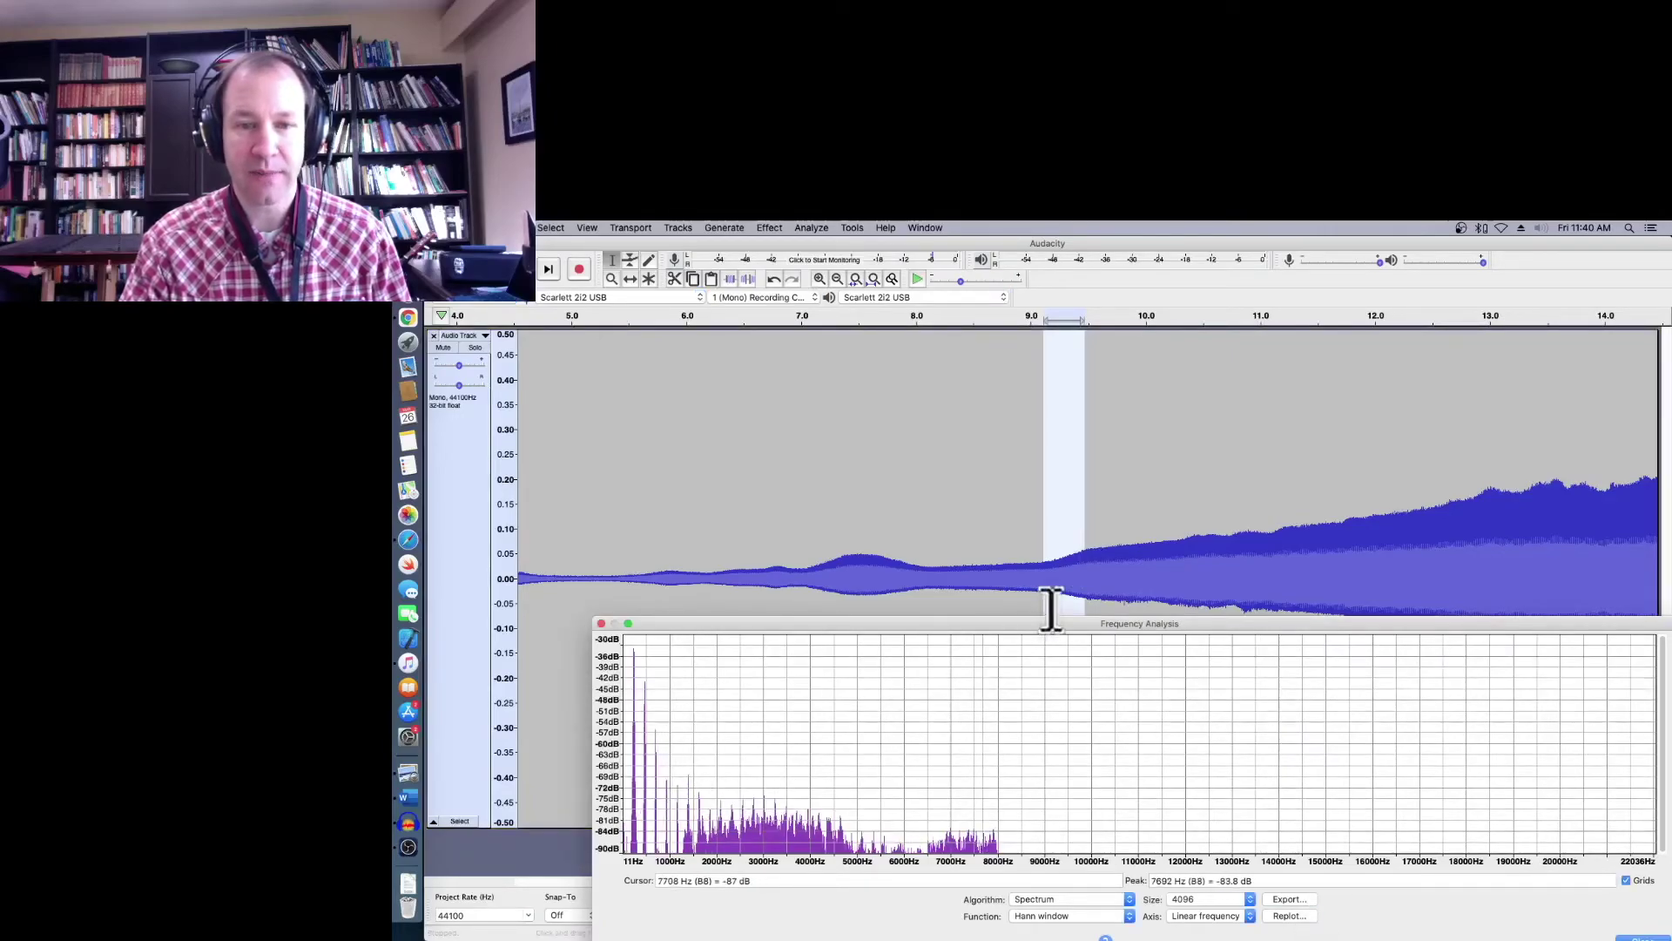
pyautogui.moveTo(1124, 577); pyautogui.dragTo(1172, 575)
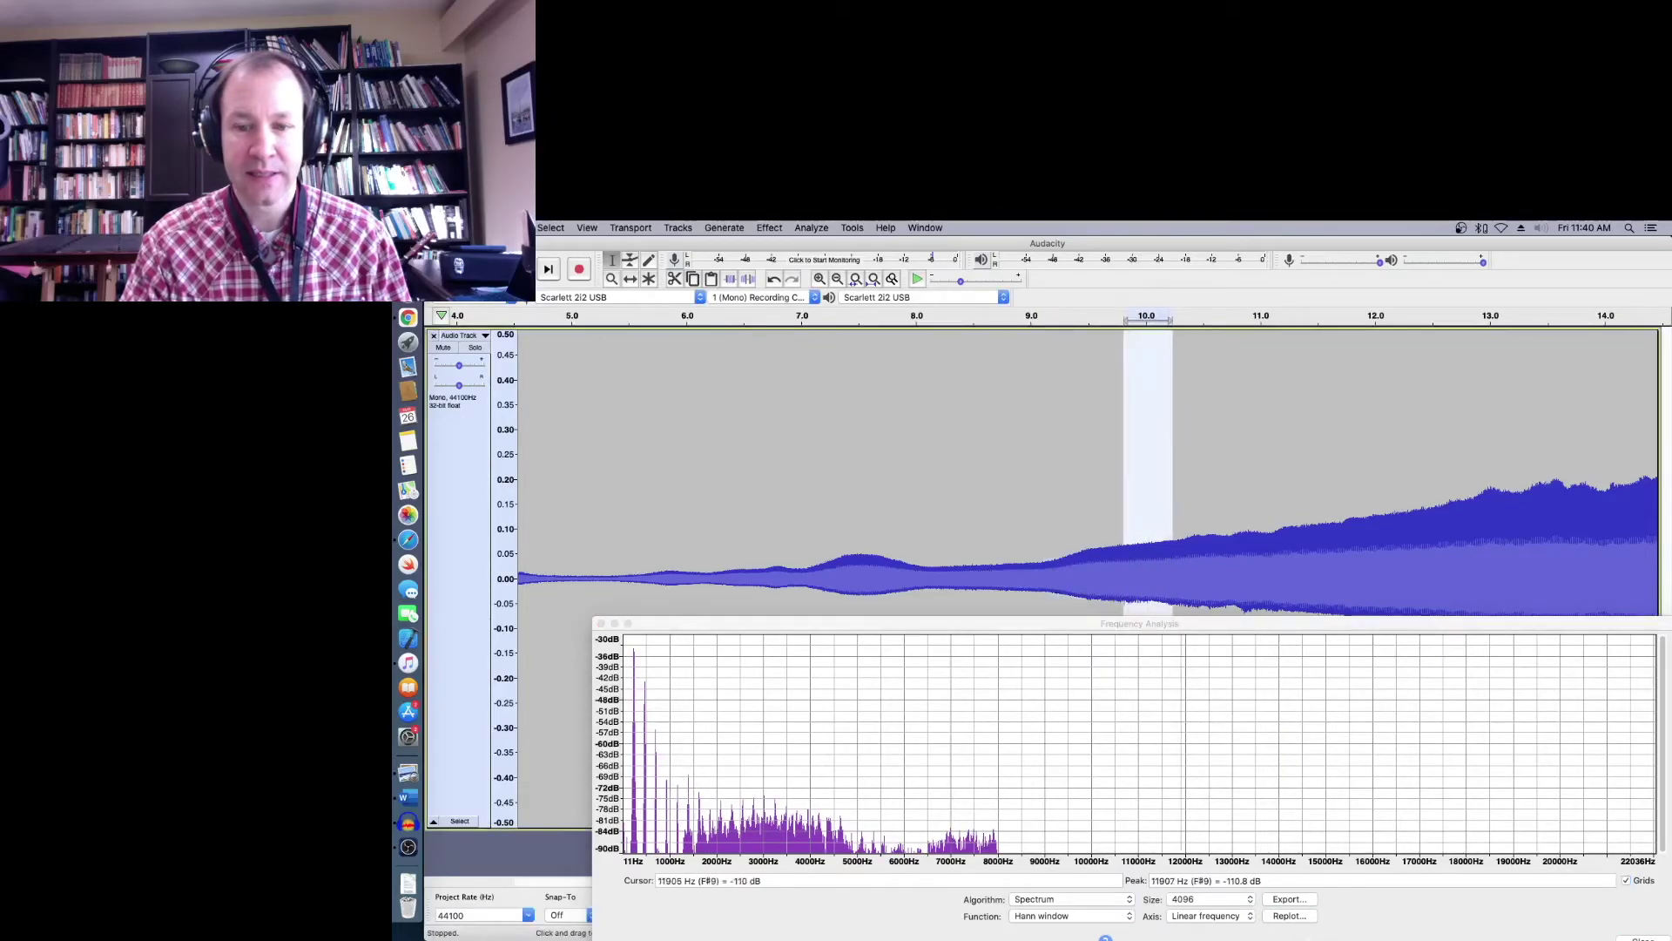
pyautogui.click(1306, 920)
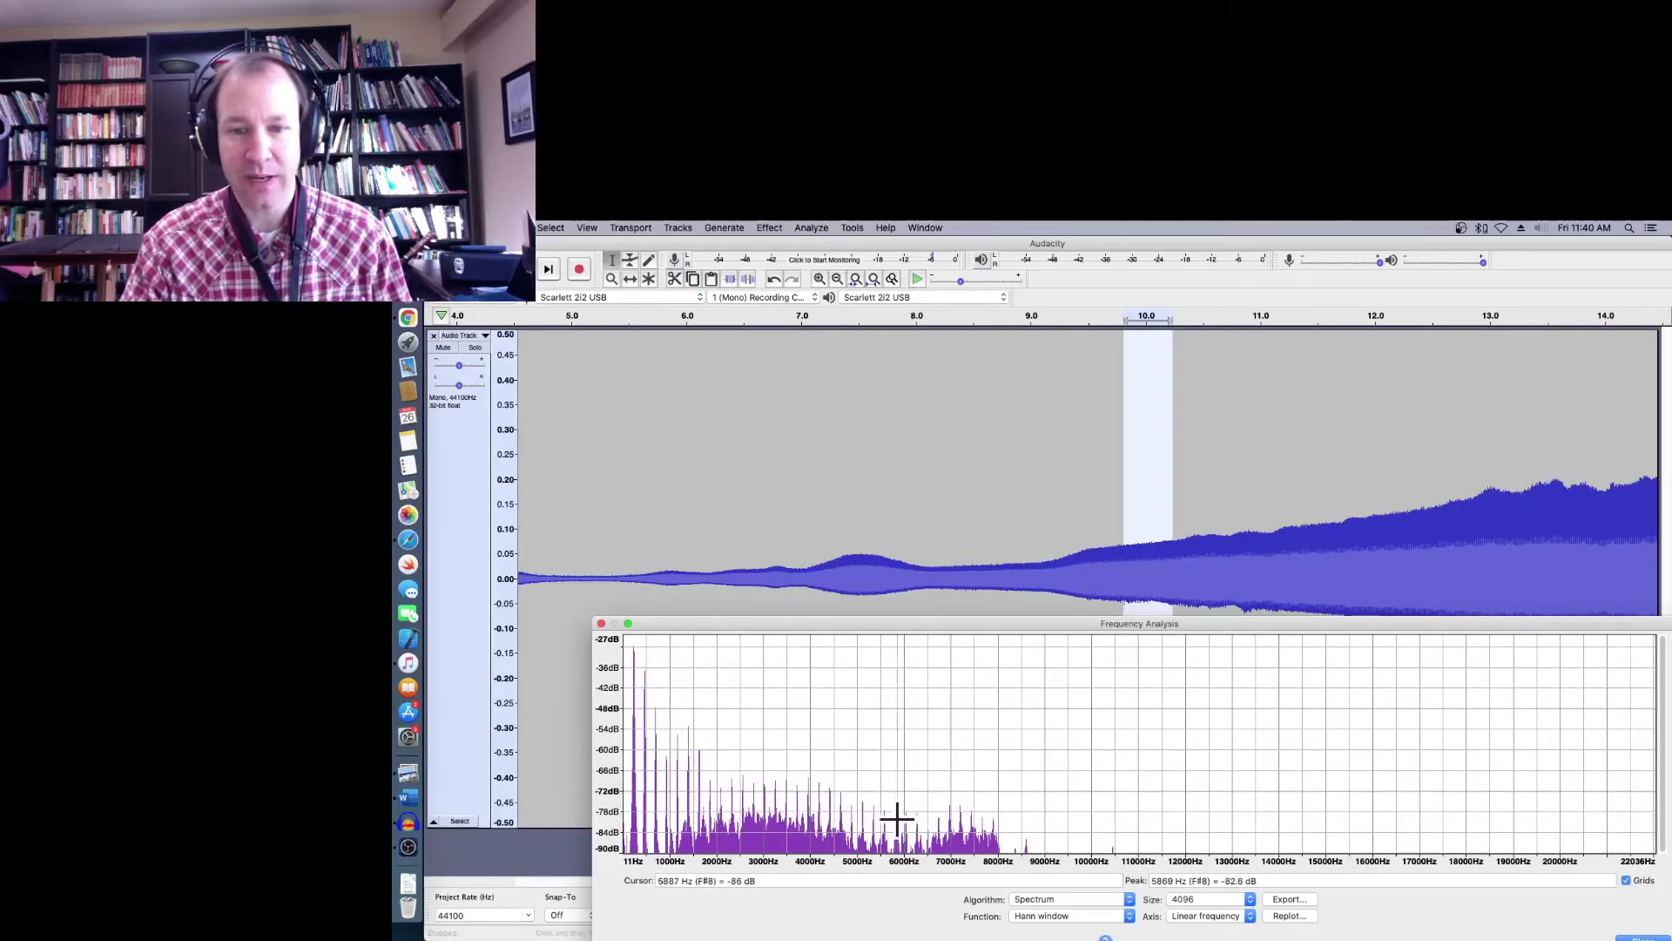
pyautogui.moveTo(1288, 540); pyautogui.dragTo(1361, 540)
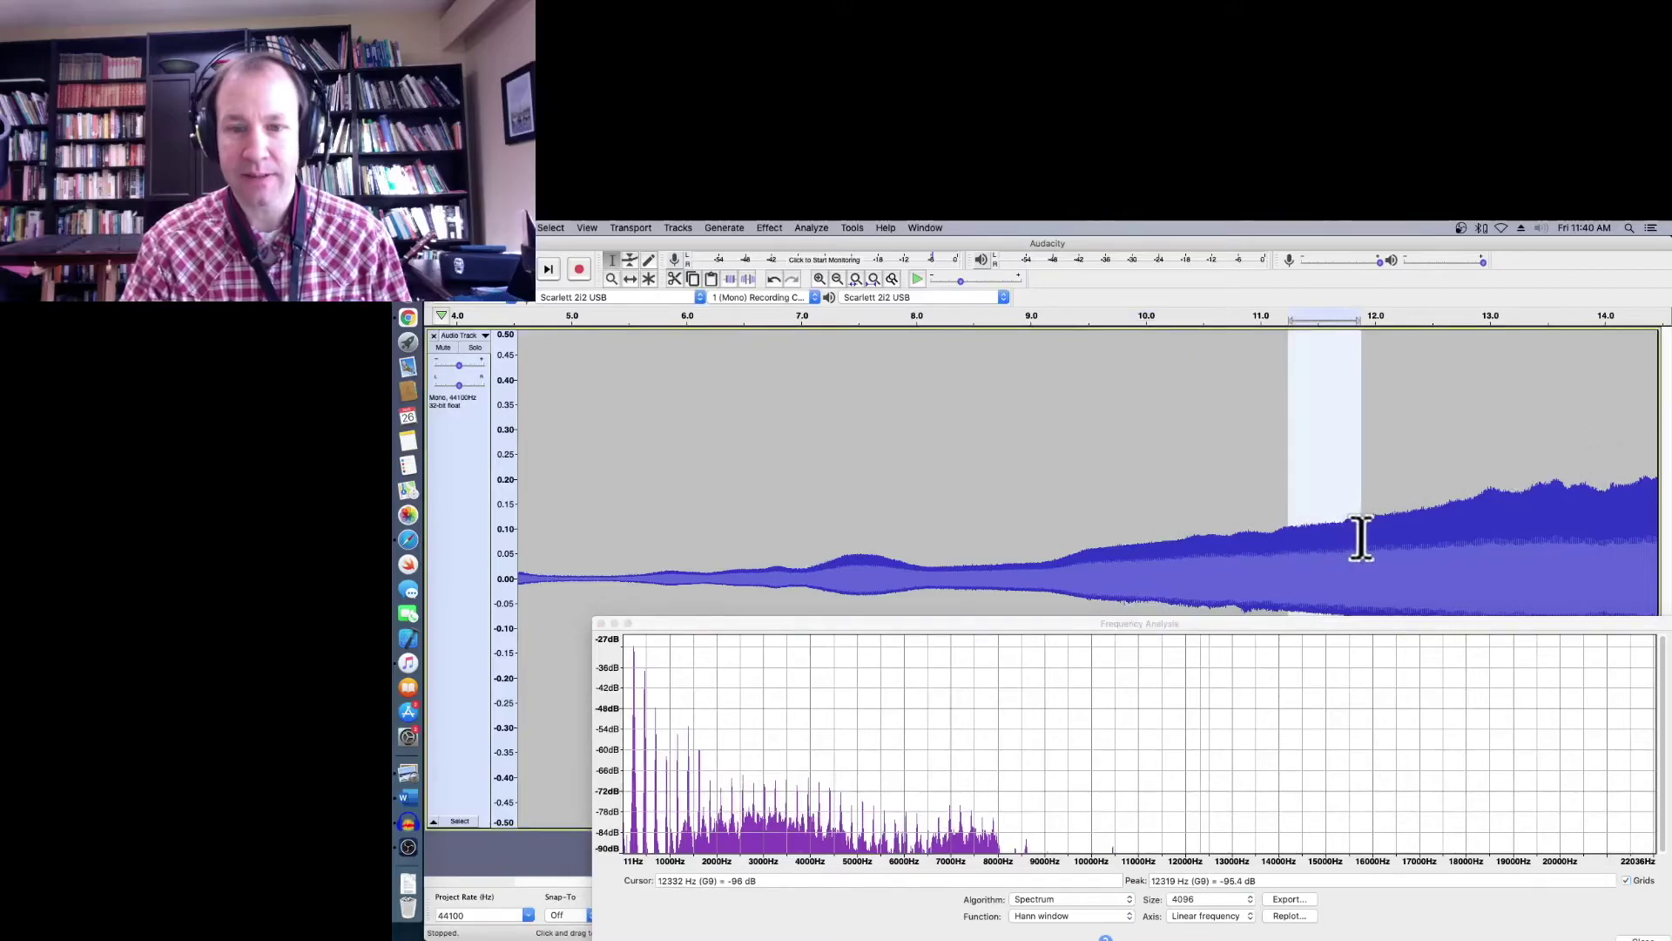
pyautogui.click(1301, 914)
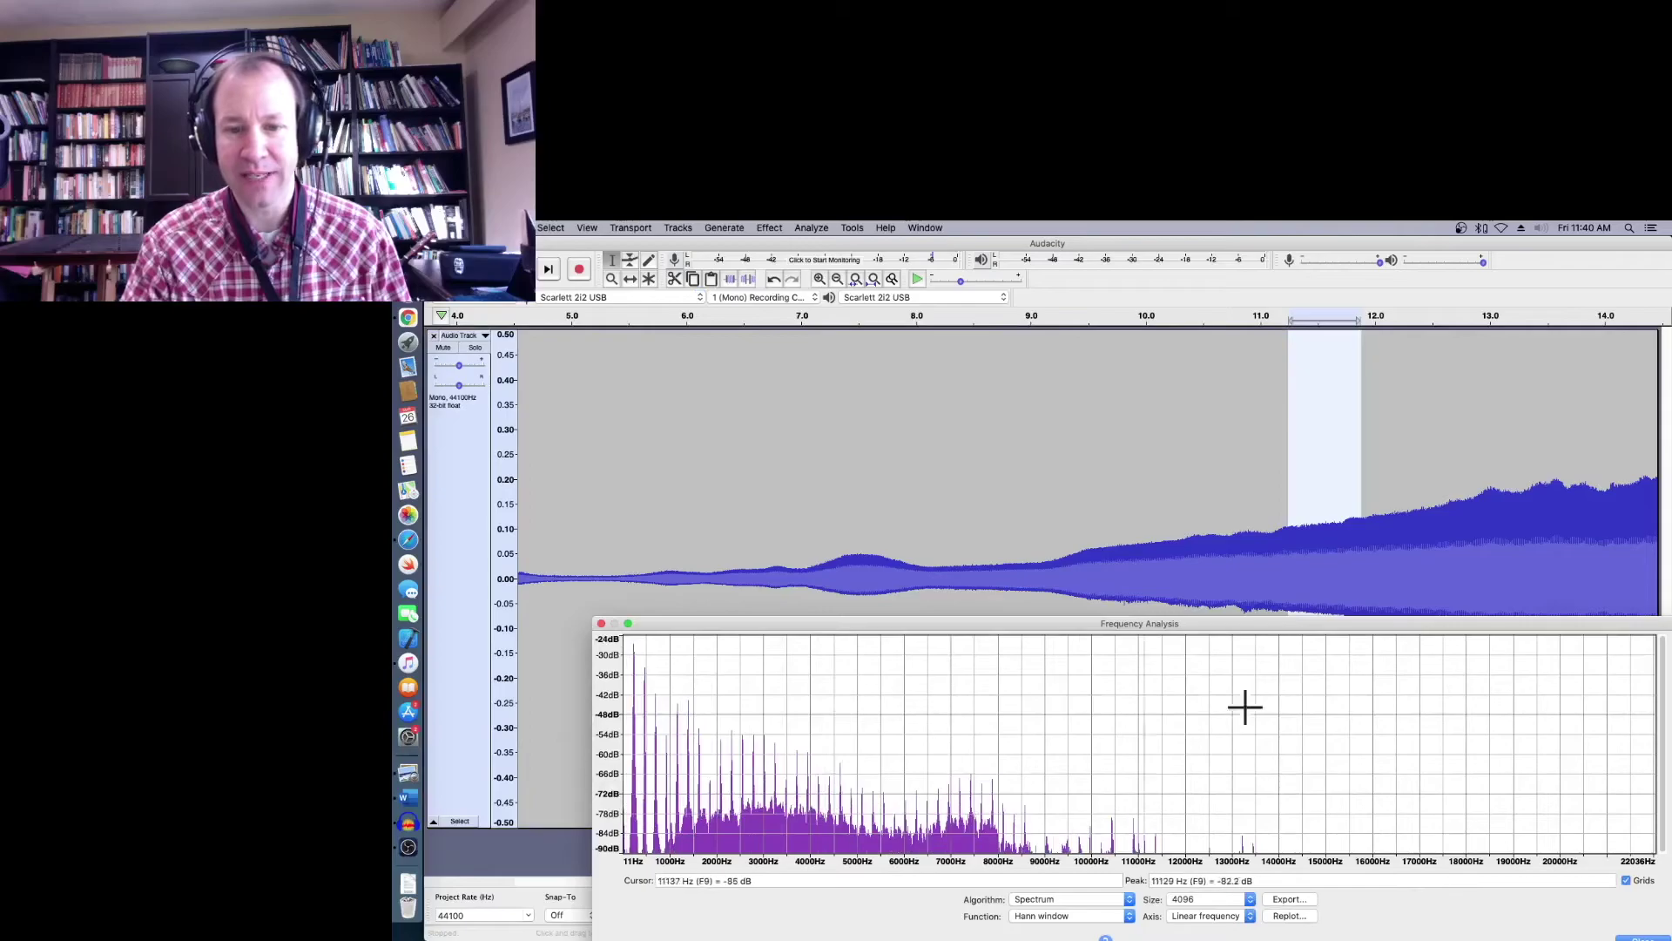
# Replot the spectrum for the louder 14.0–14.85 s slice
pyautogui.hscroll(5, 1487, 501)
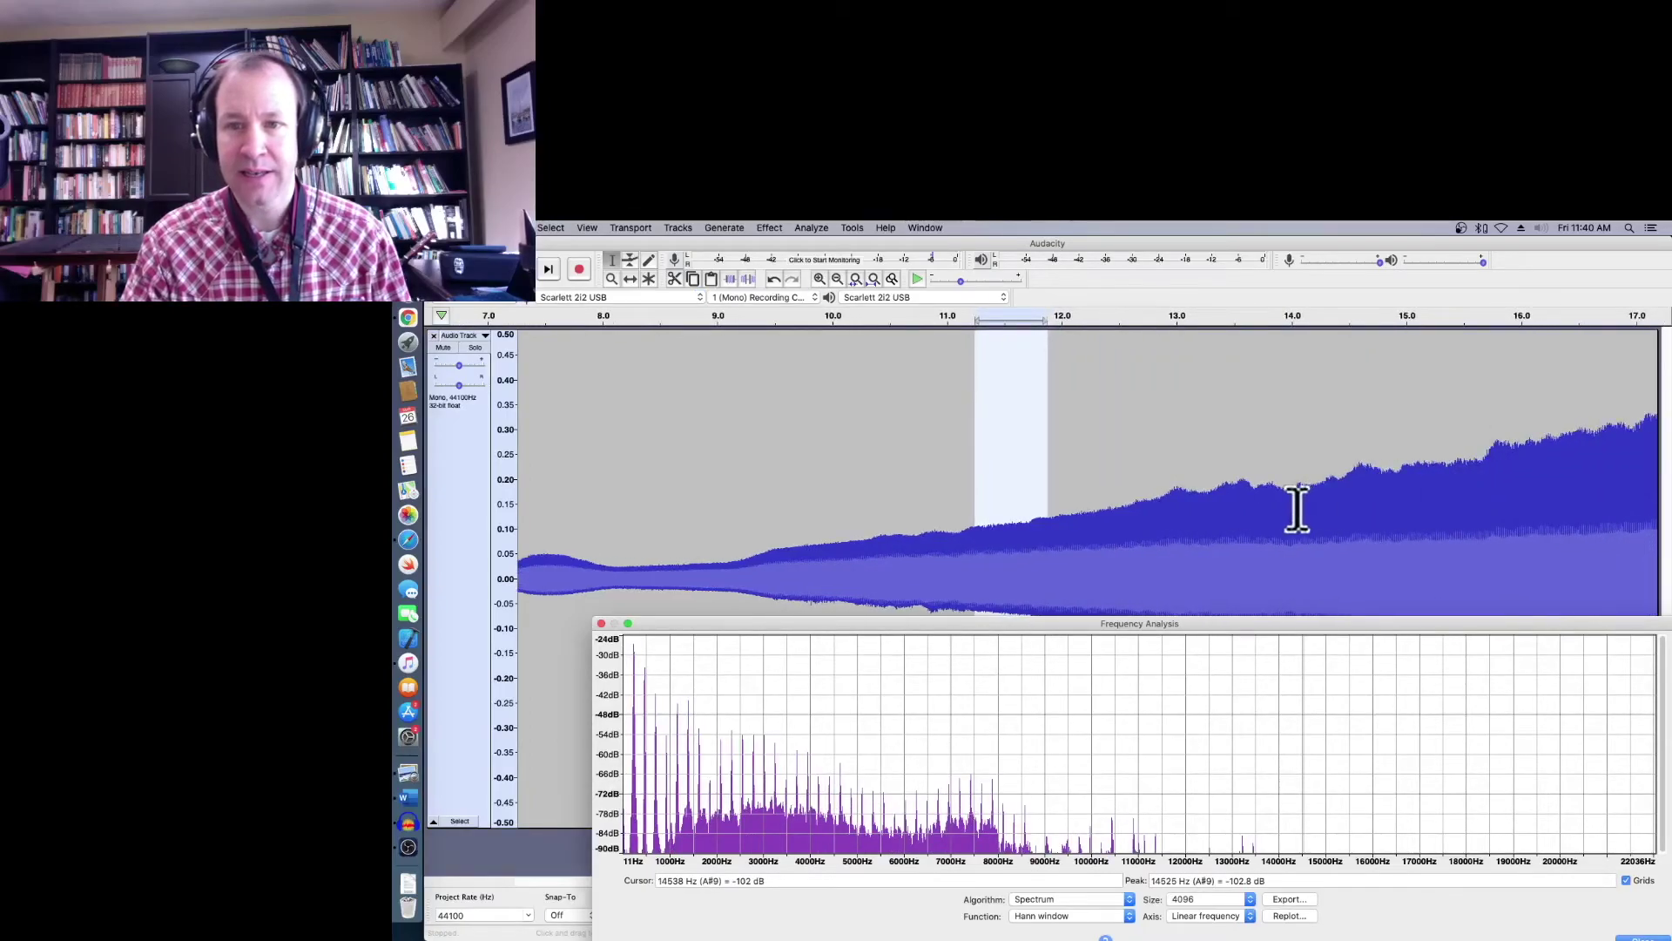
pyautogui.moveTo(1297, 509); pyautogui.dragTo(1390, 505)
pyautogui.click(1283, 915)
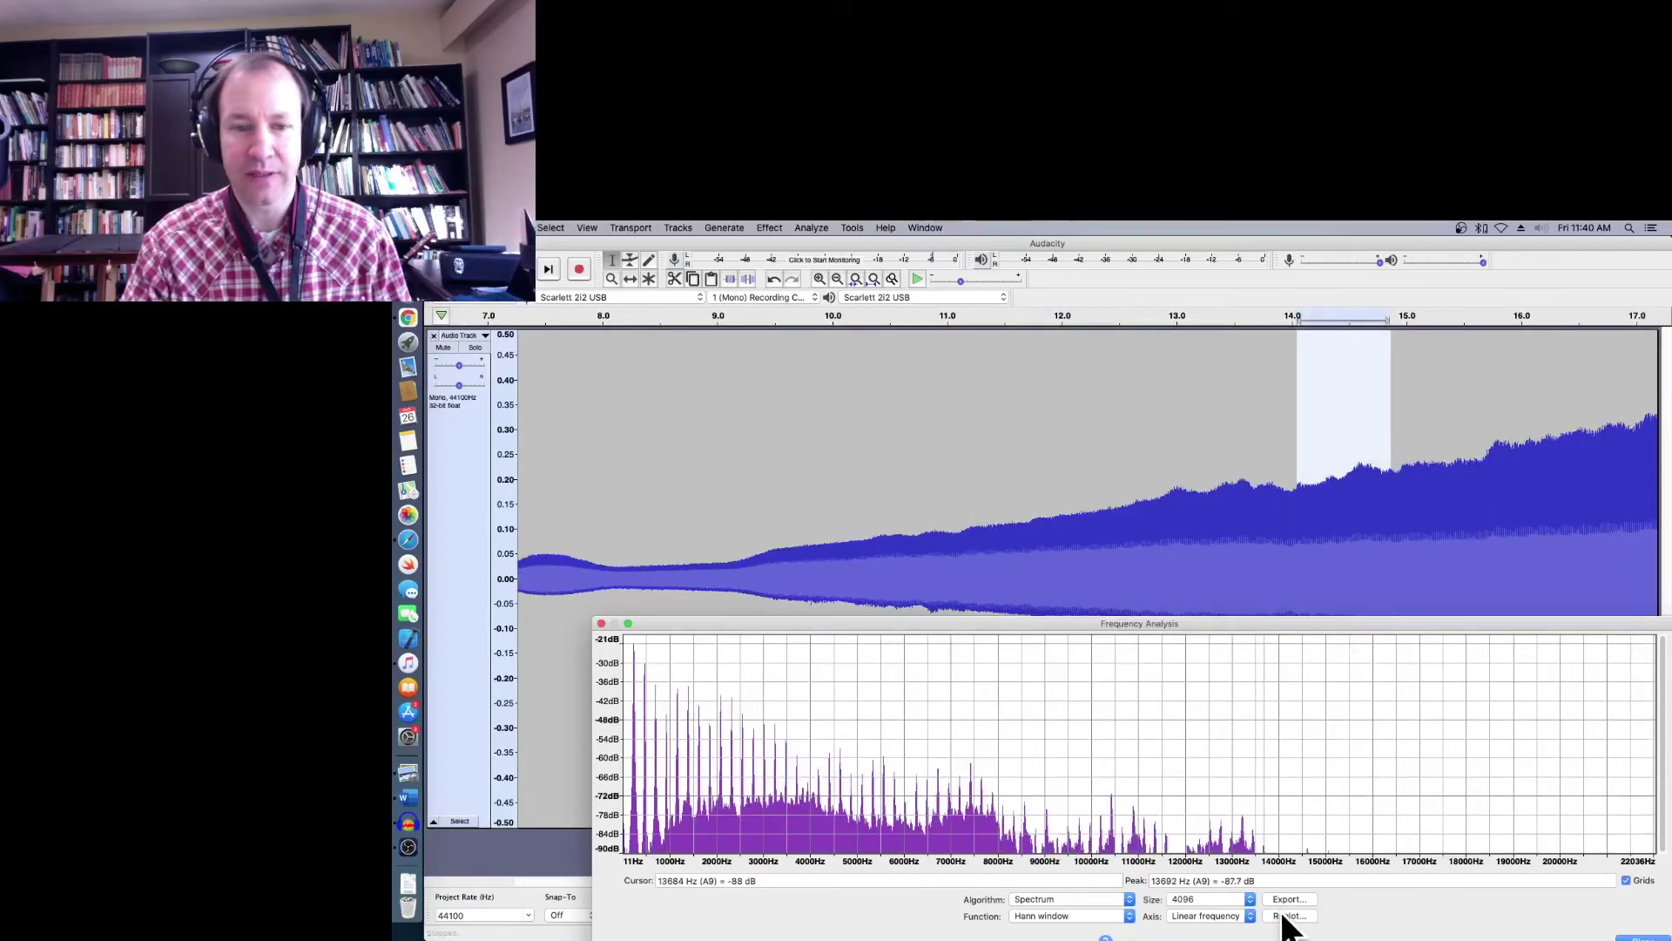
# Replot the spectrum for the loudest 18.170–19.516 s stretch, showing harmonics toward 19000 Hz
pyautogui.hscroll(5, 1365, 555)
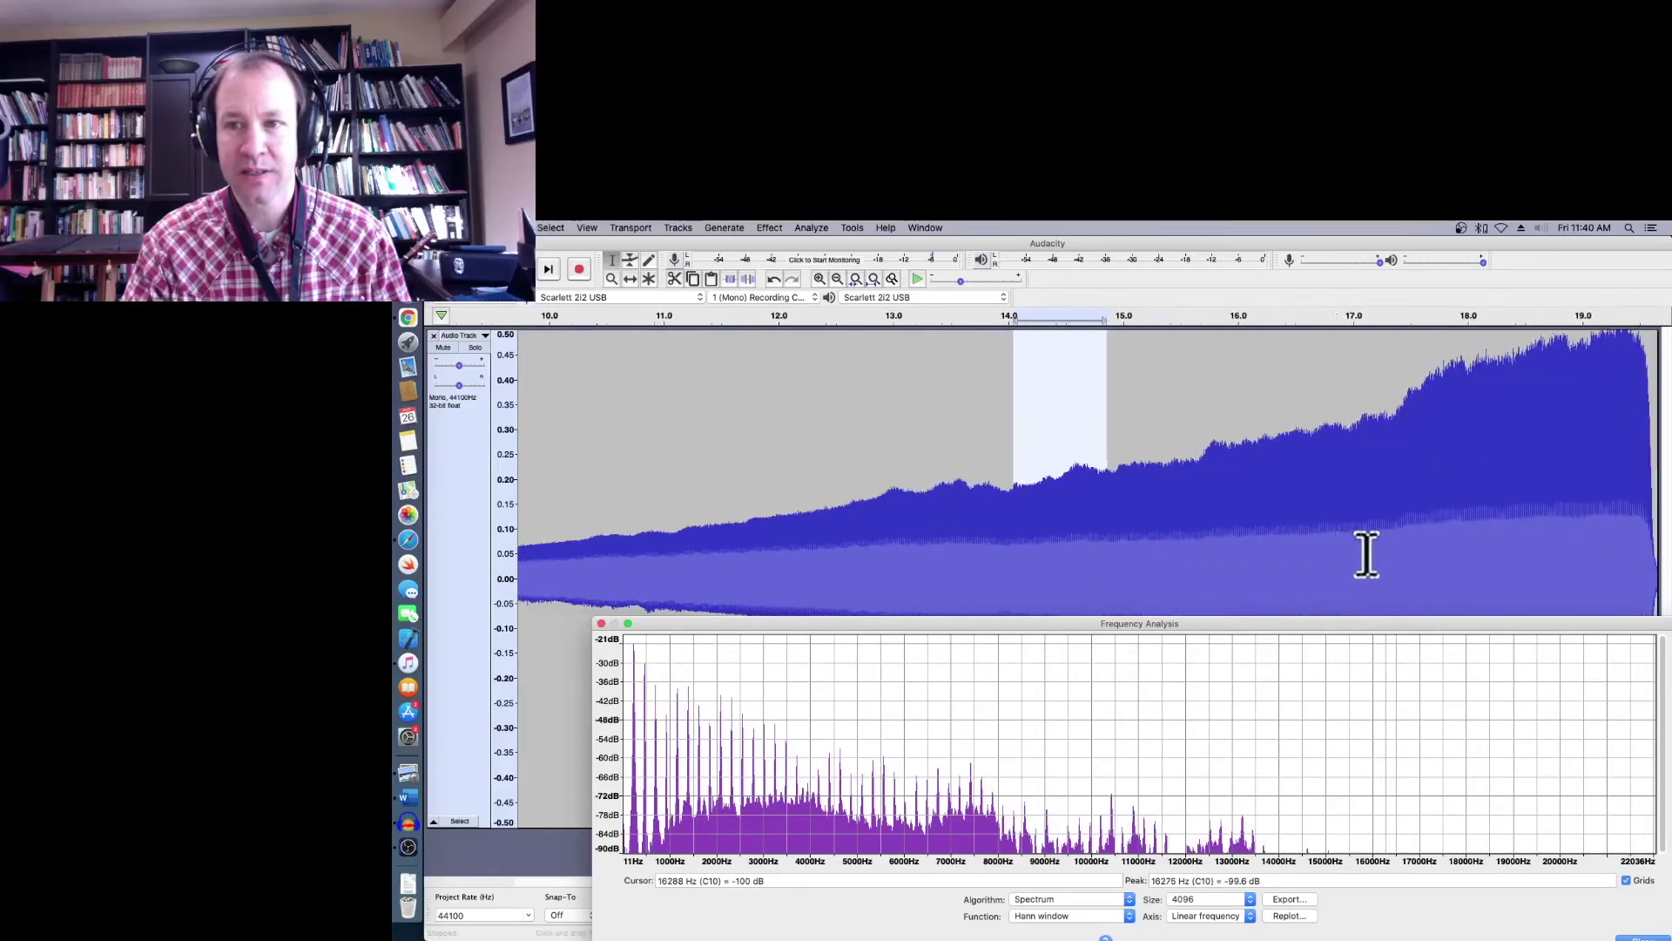
pyautogui.moveTo(1472, 454); pyautogui.dragTo(1613, 443)
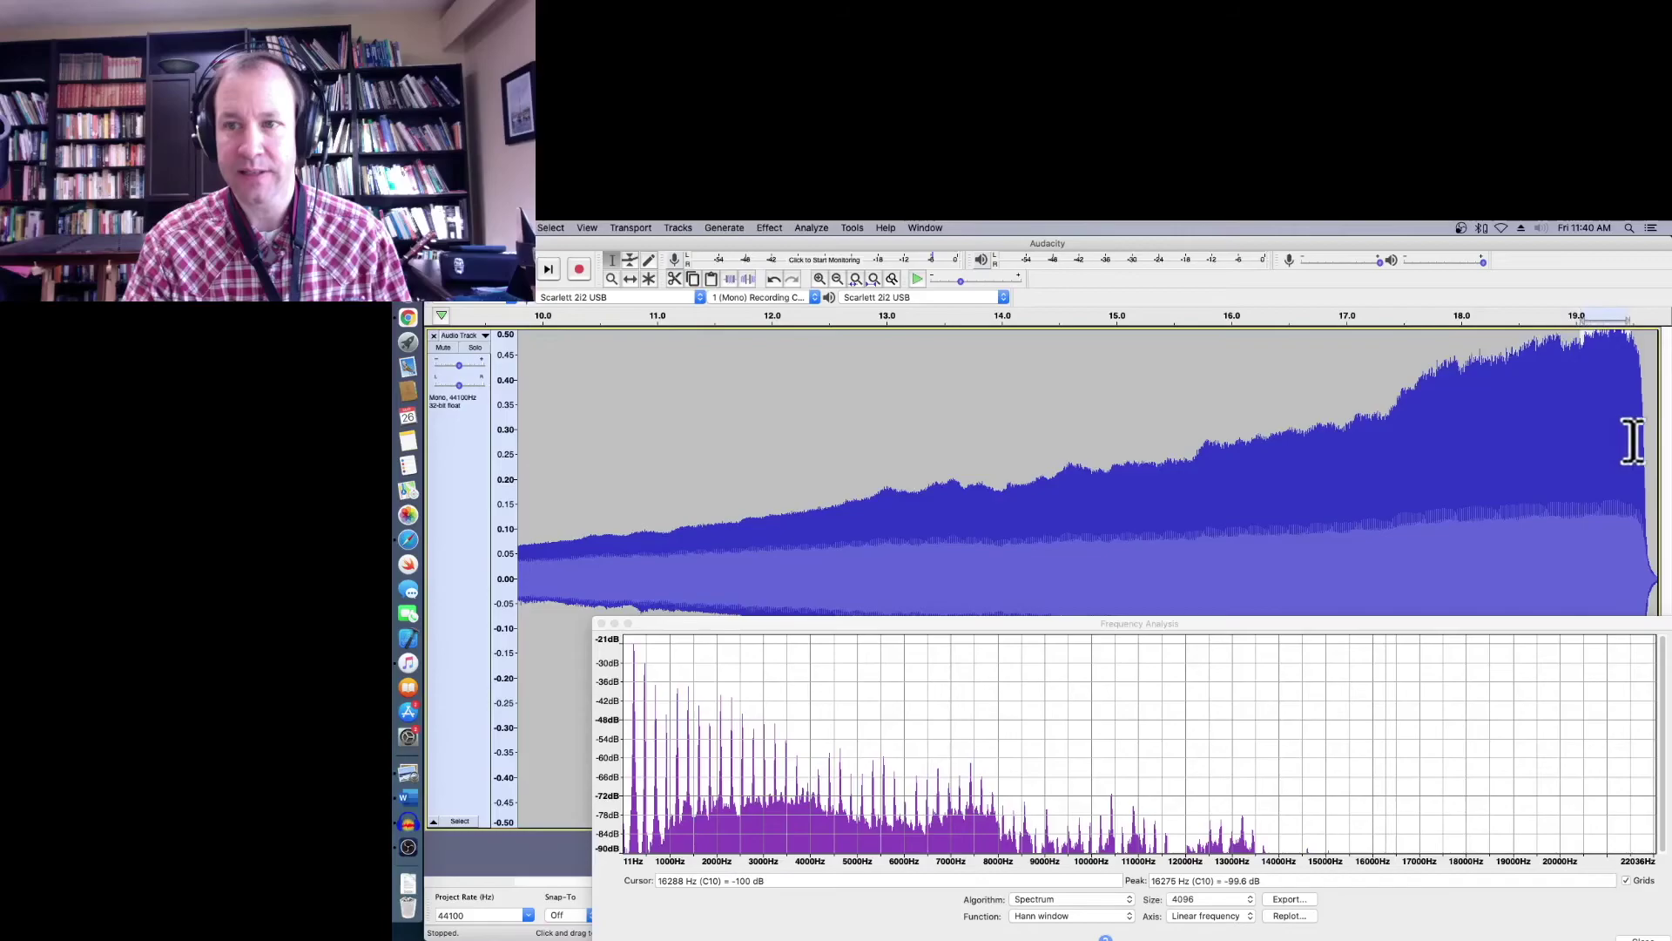
pyautogui.click(1289, 915)
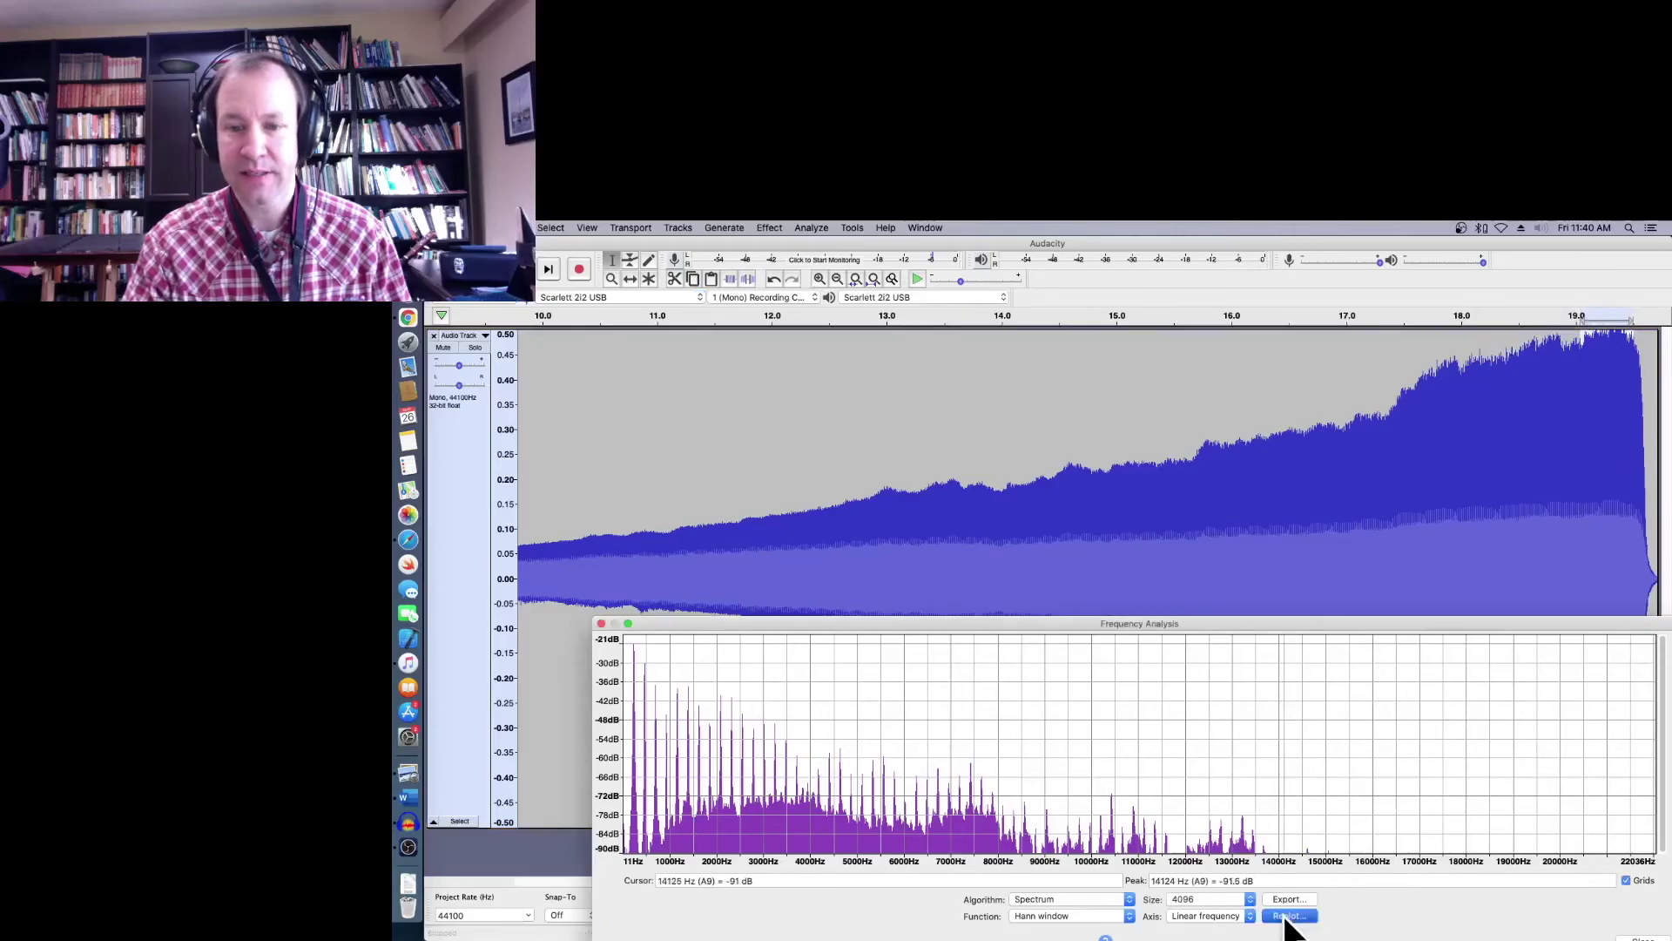
pyautogui.moveTo(1351, 624); pyautogui.dragTo(1207, 524)
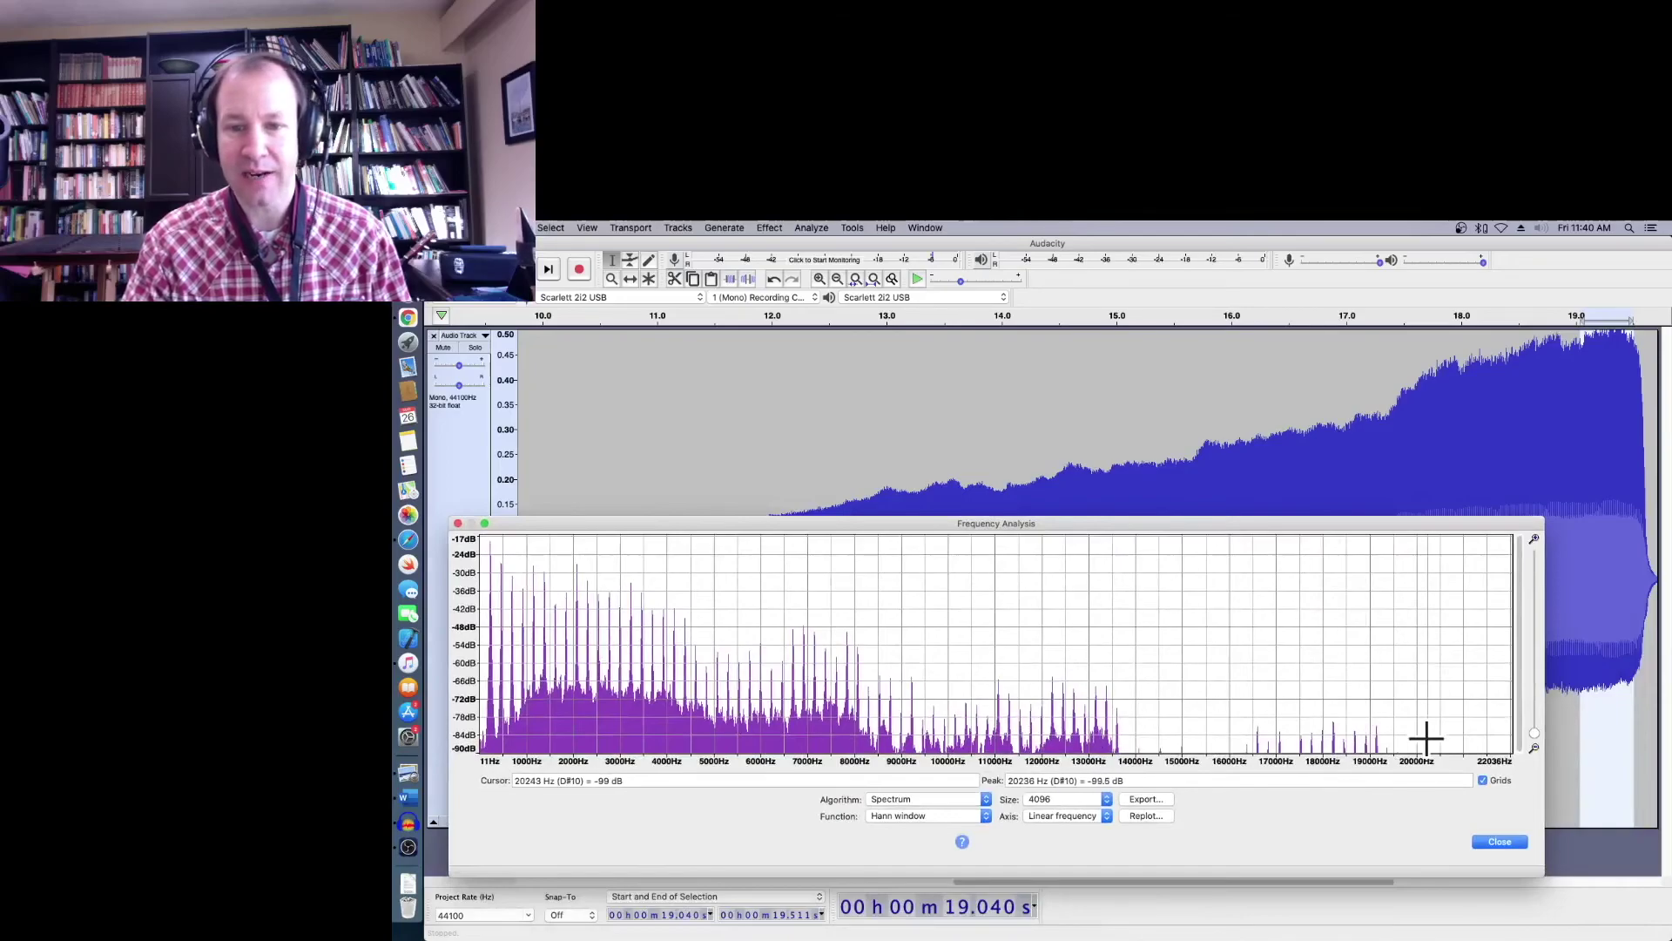
pyautogui.moveTo(1481, 424); pyautogui.dragTo(1636, 425)
pyautogui.click(1133, 817)
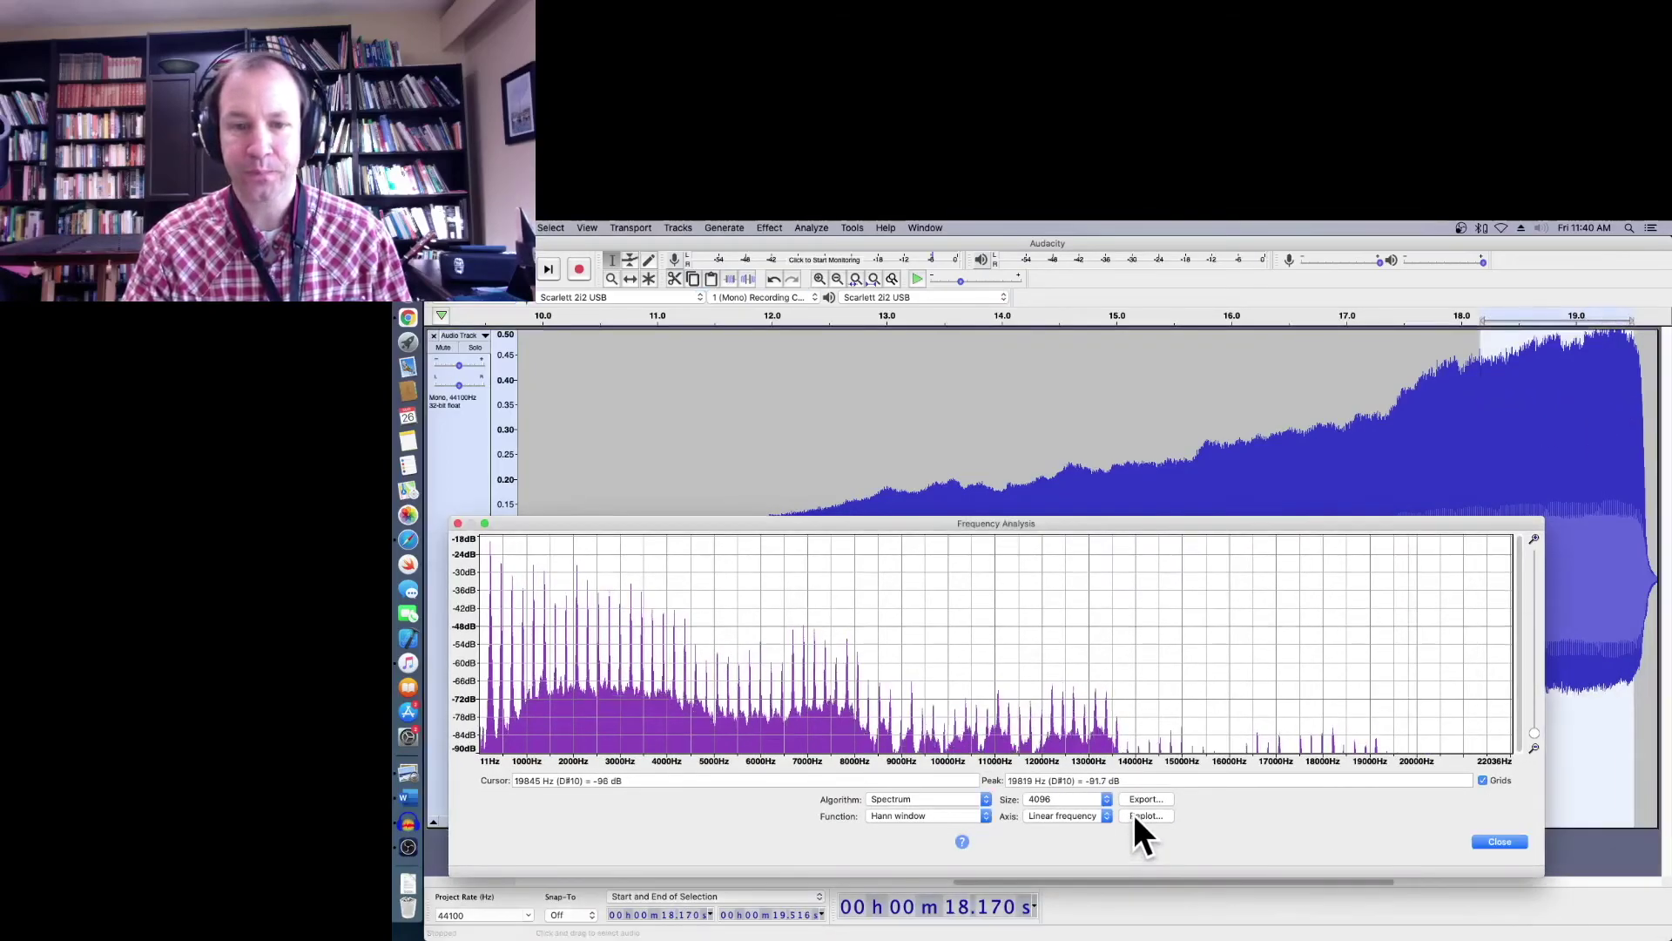